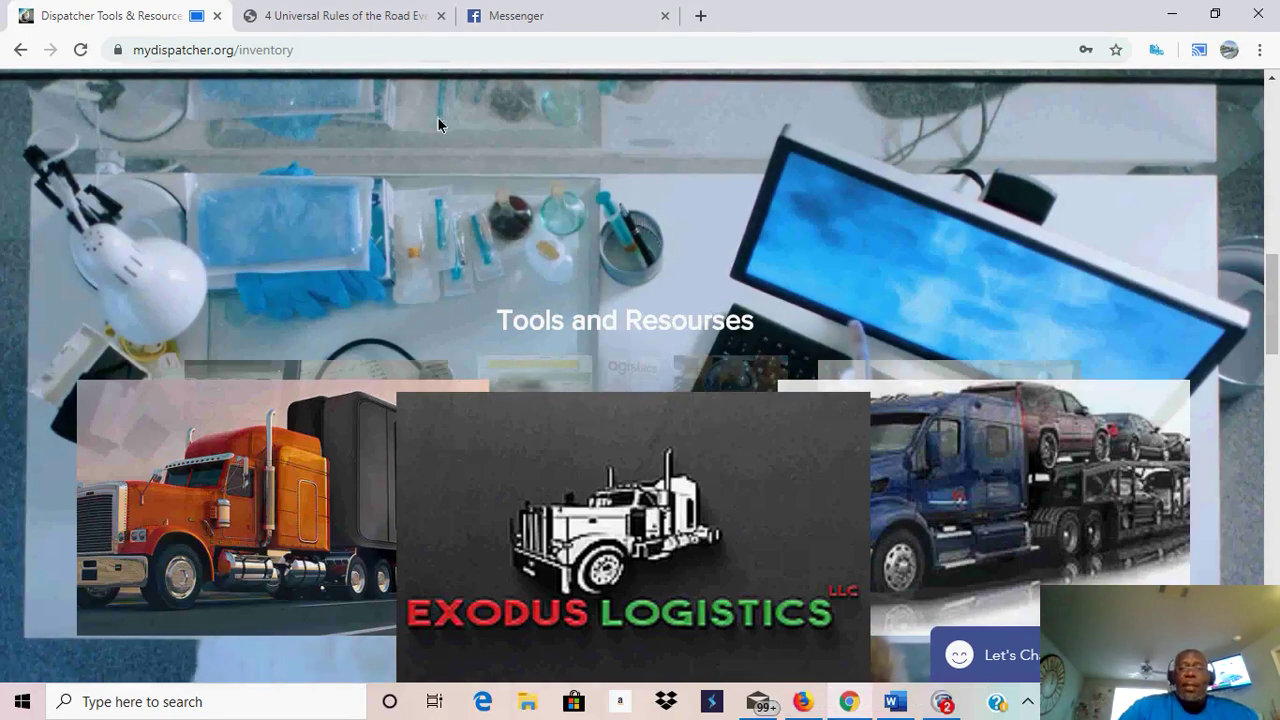
# Step: In the Messenger chat, copy the shared sendafax.to link and open it in a new tab
pyautogui.click(553, 22)
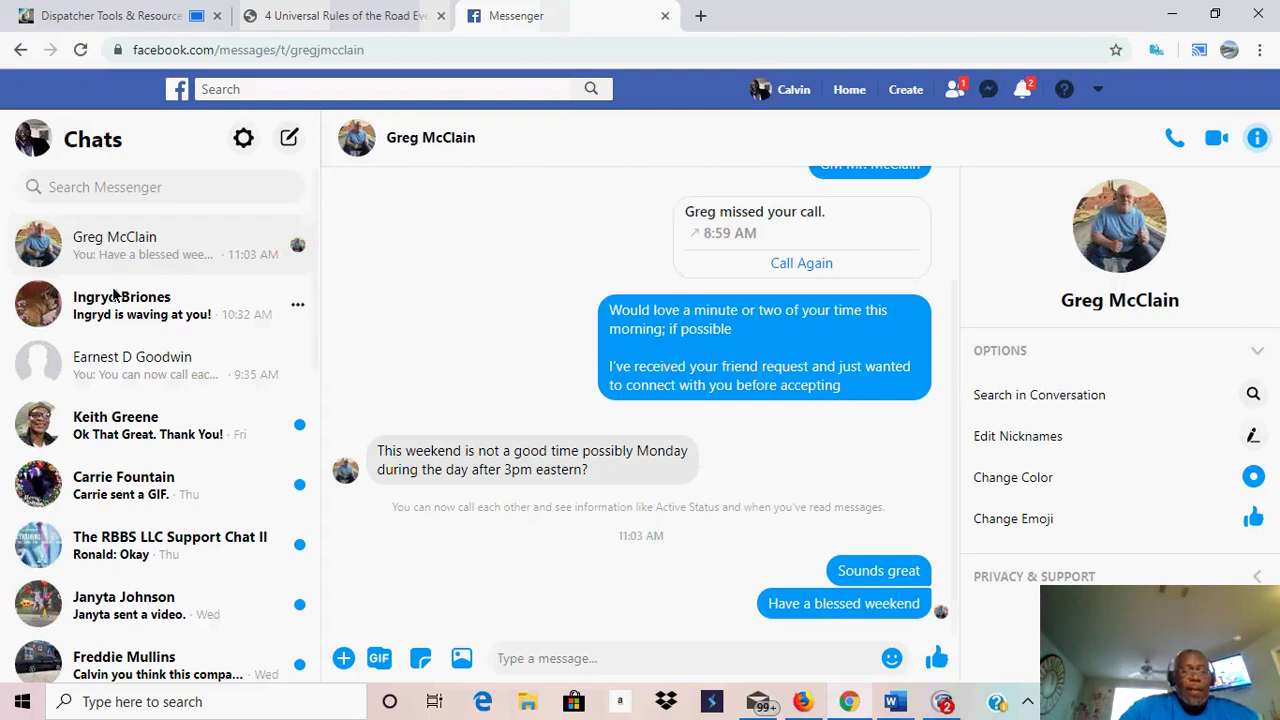
pyautogui.click(157, 422)
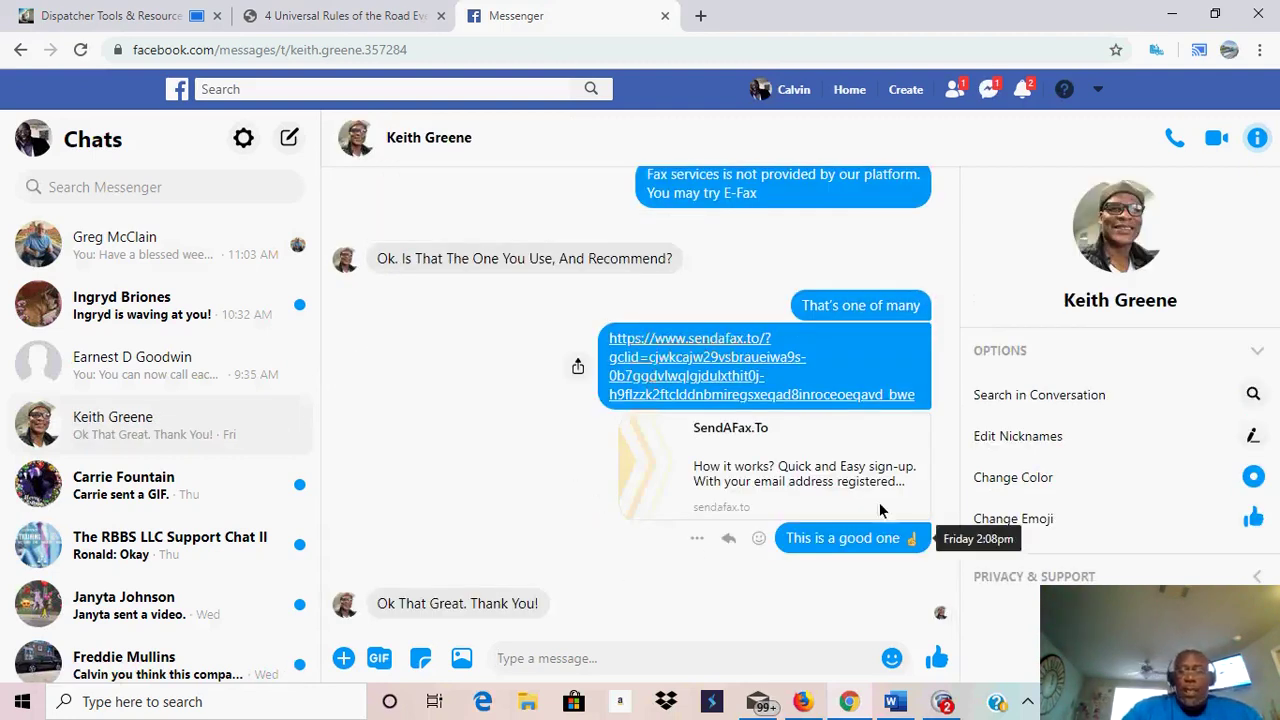
pyautogui.moveTo(926, 398); pyautogui.dragTo(602, 340)
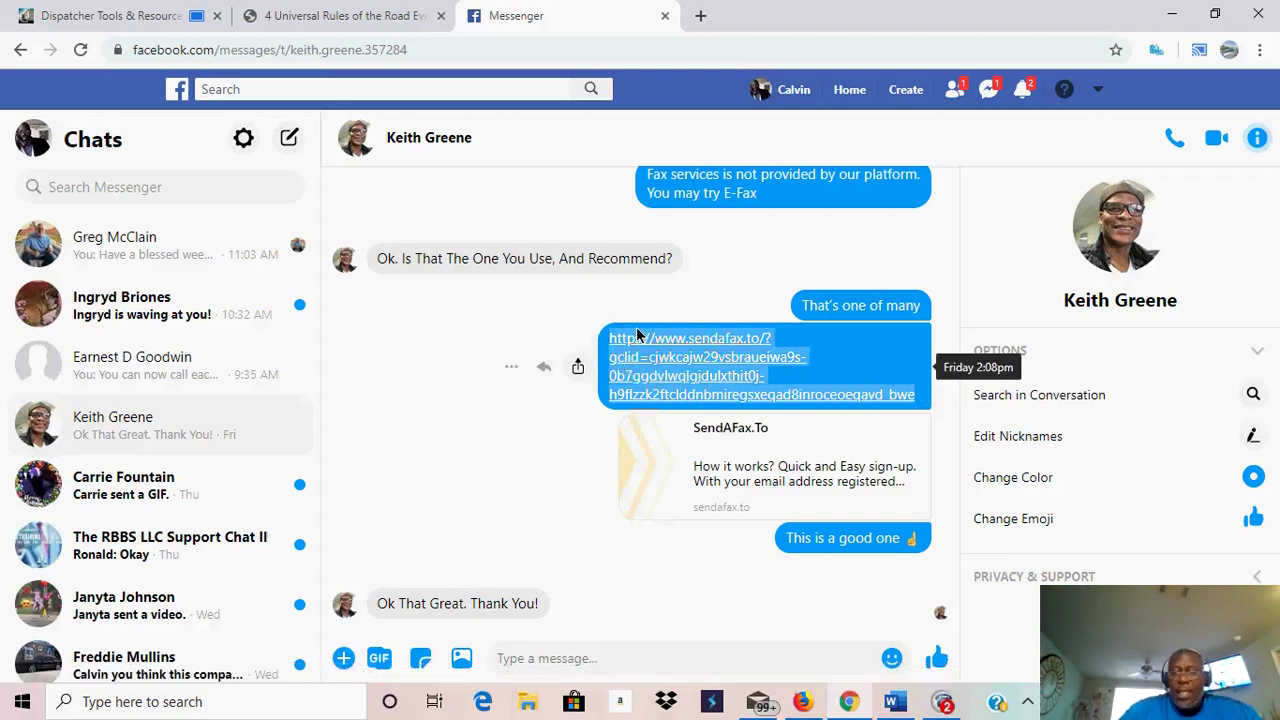
pyautogui.rightClick(637, 336)
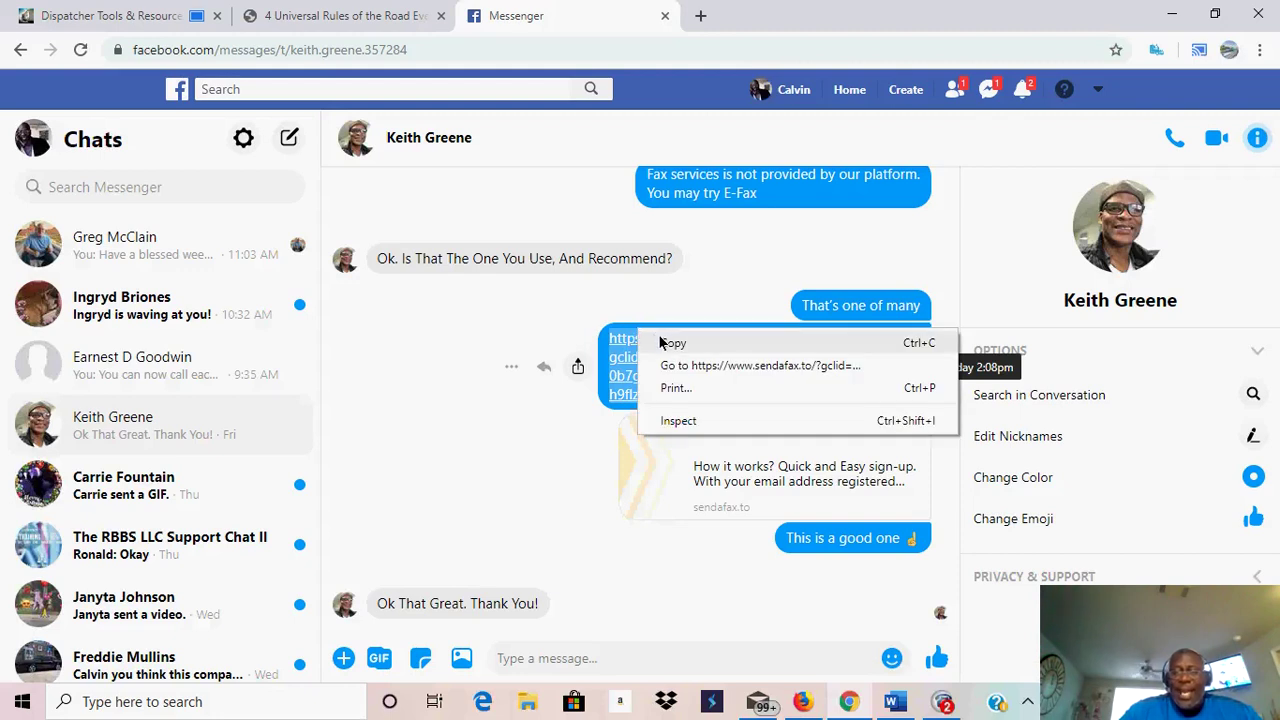
pyautogui.click(665, 344)
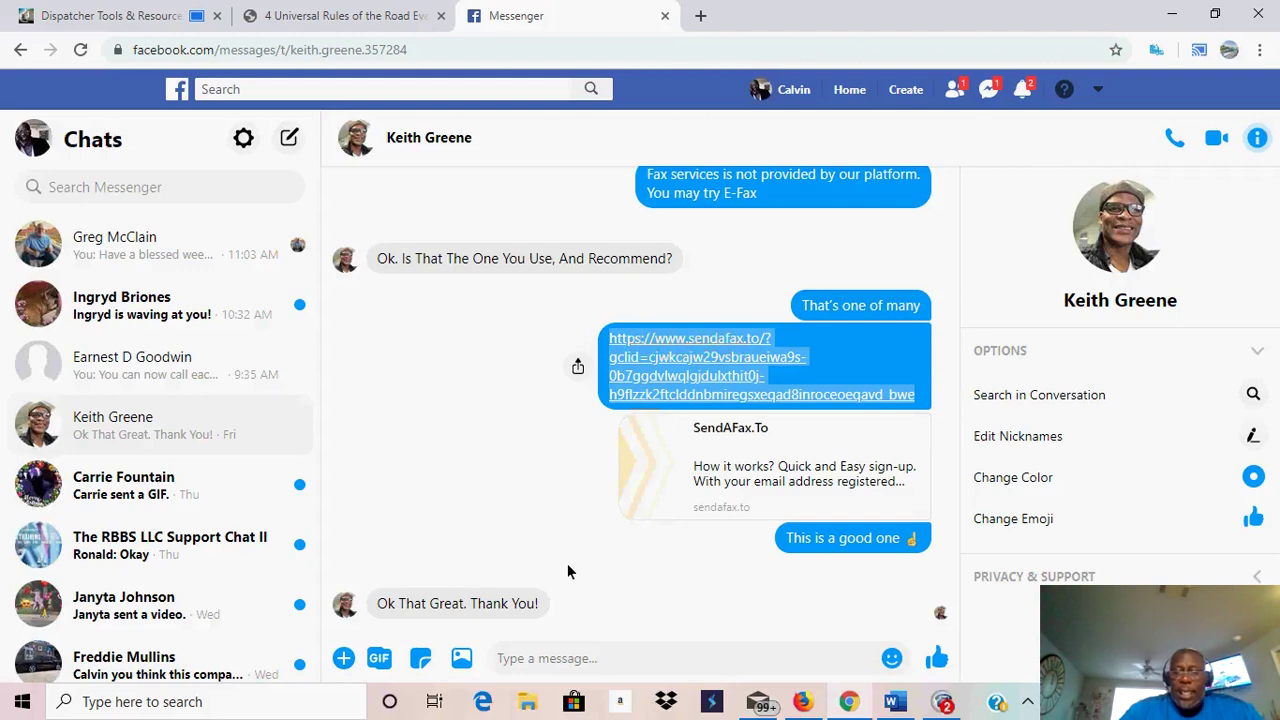
pyautogui.click(697, 374)
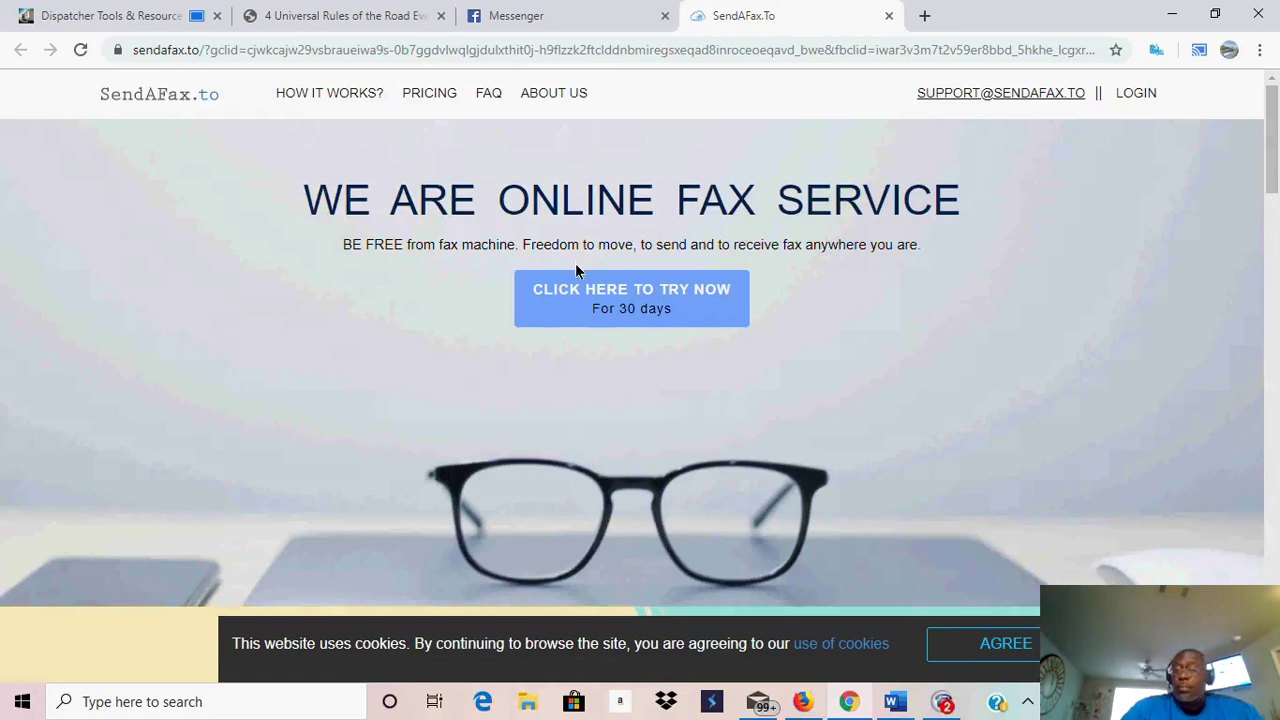
# Step: Accept the SendAFax.to cookie notice and look over the How it works? section
pyautogui.scroll(-3, 676, 313)
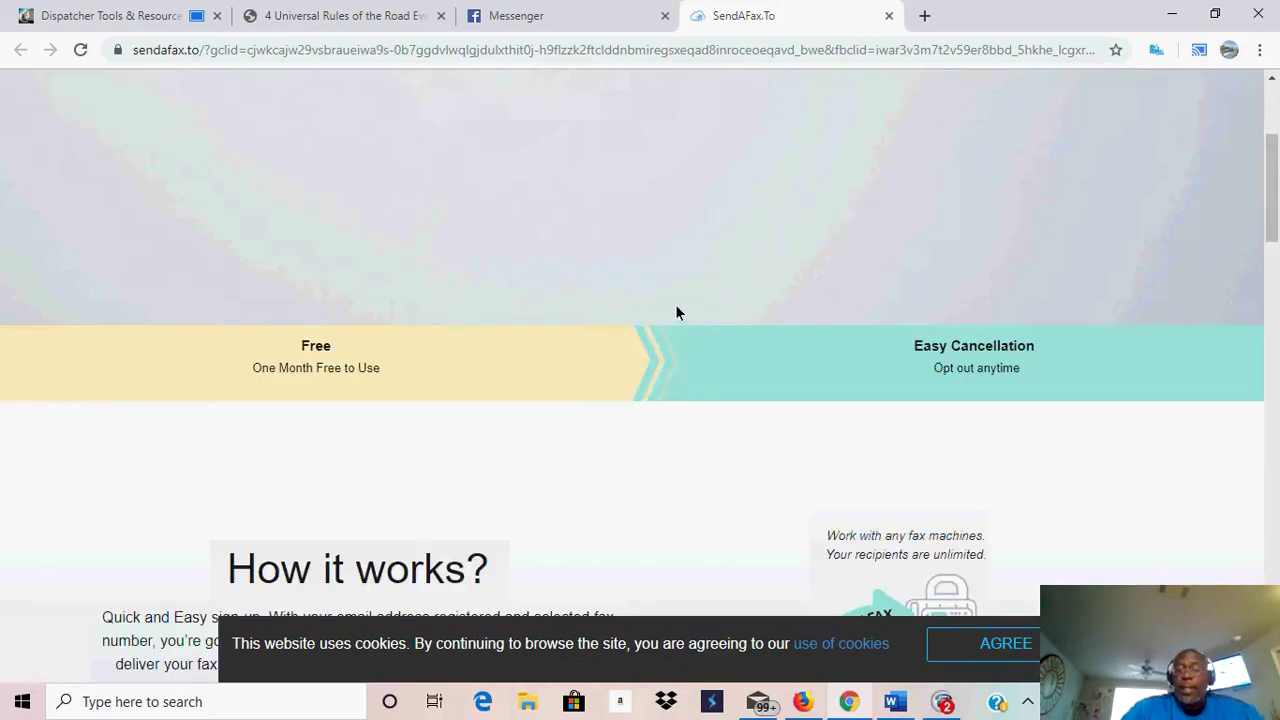
pyautogui.click(1004, 640)
pyautogui.scroll(-4, 889, 437)
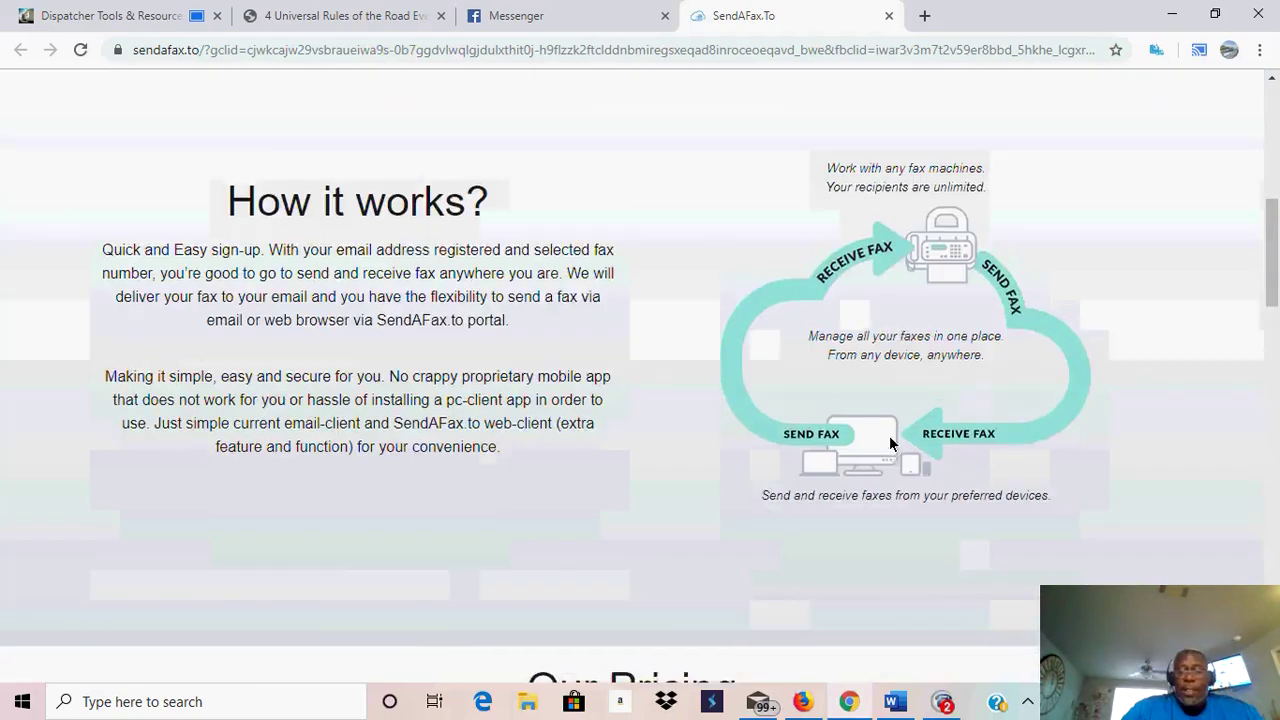
pyautogui.scroll(-2, 889, 435)
pyautogui.scroll(1, 889, 435)
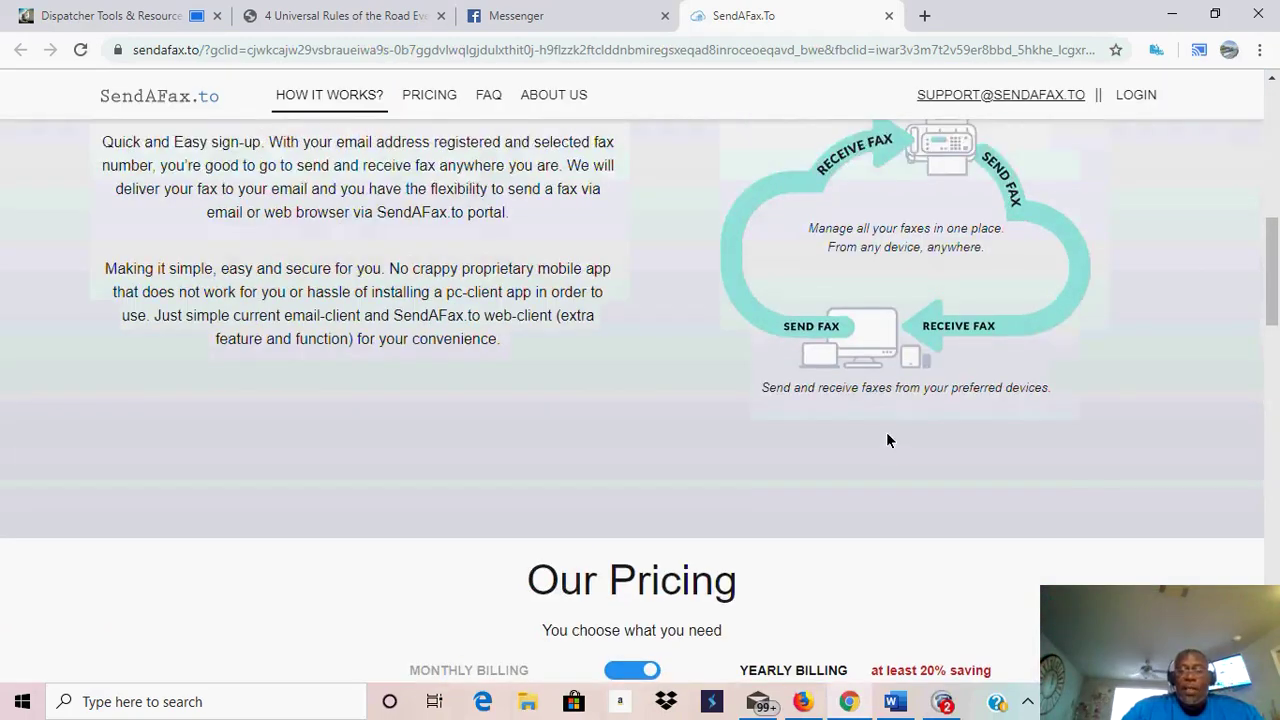
pyautogui.scroll(1, 886, 432)
pyautogui.scroll(4, 886, 425)
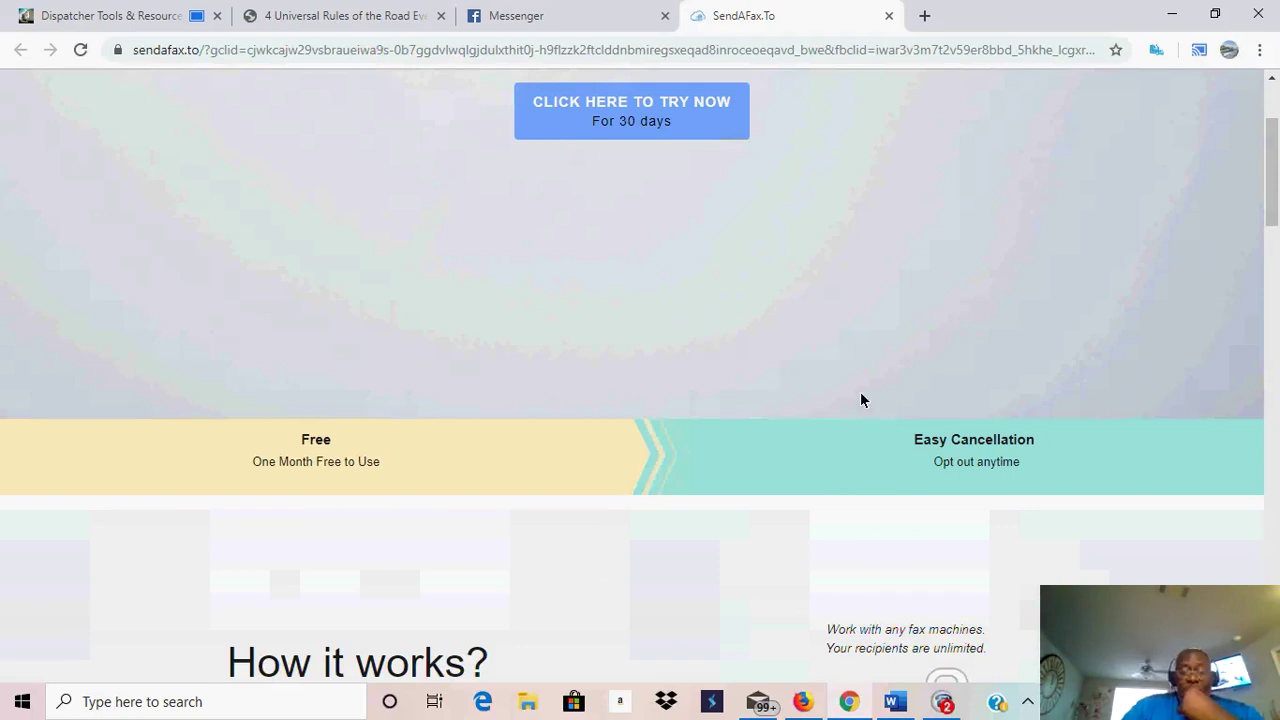
# Step: Review the yearly pricing plans: Basic $4.95, Lite $5.95, Professional $9.95
pyautogui.scroll(-4, 860, 391)
pyautogui.scroll(-5, 857, 399)
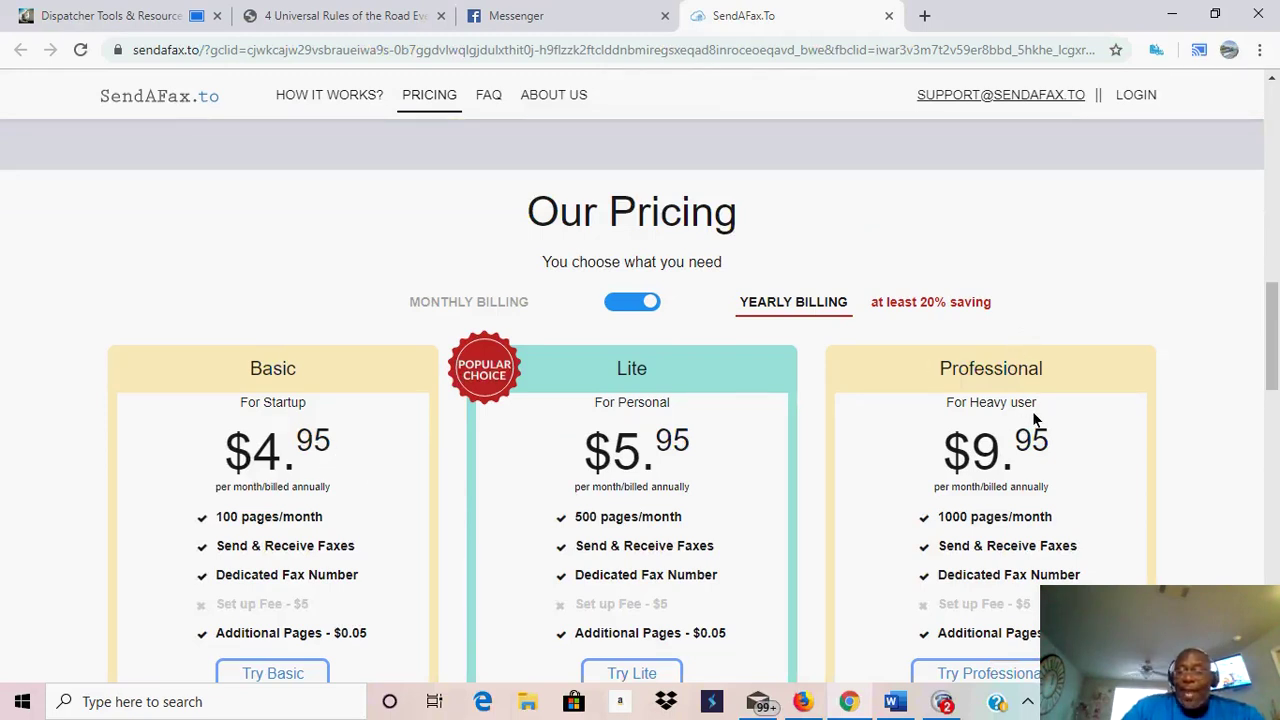
pyautogui.scroll(-1, 1035, 418)
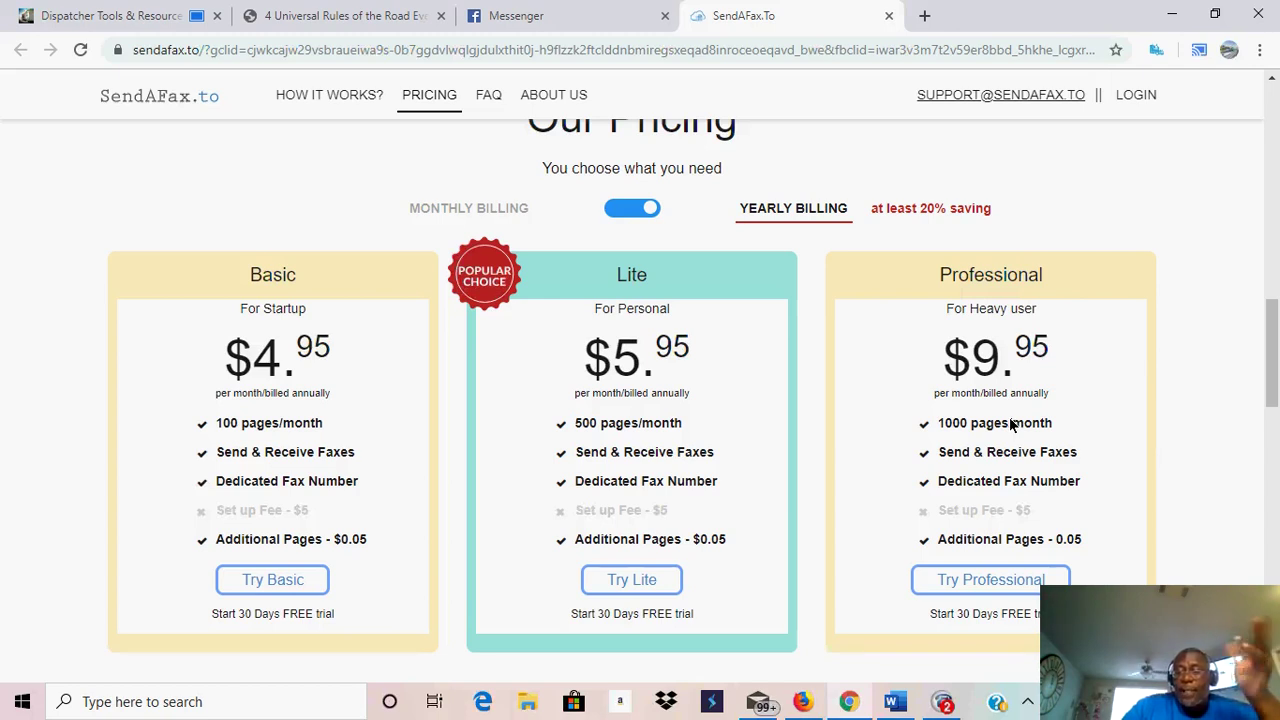
pyautogui.scroll(-4, 1005, 432)
pyautogui.scroll(4, 1005, 432)
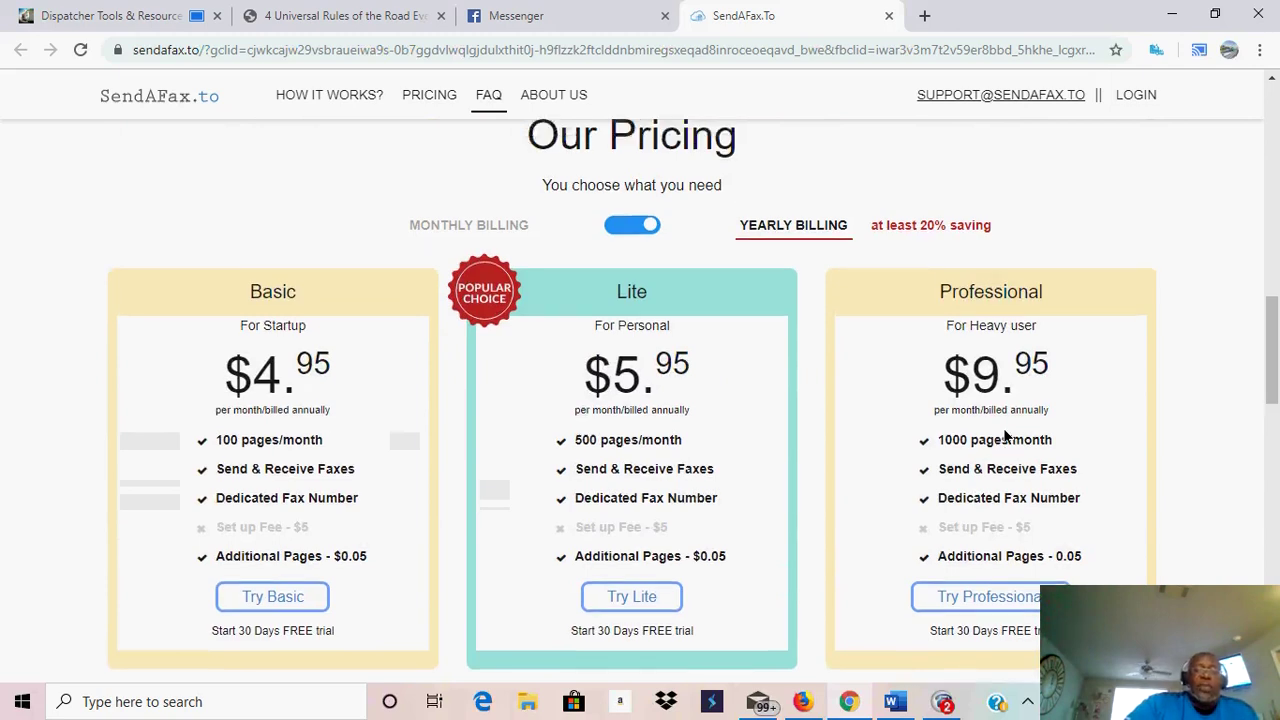
pyautogui.scroll(2, 1004, 432)
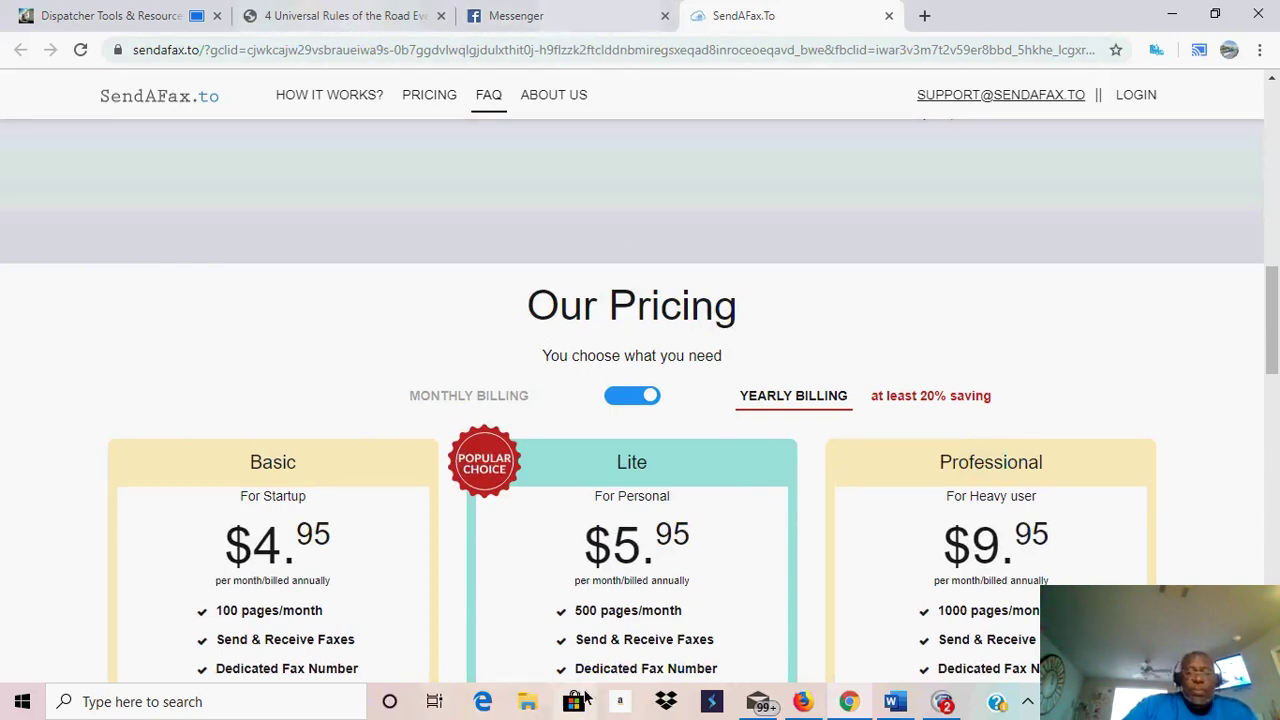
pyautogui.click(435, 703)
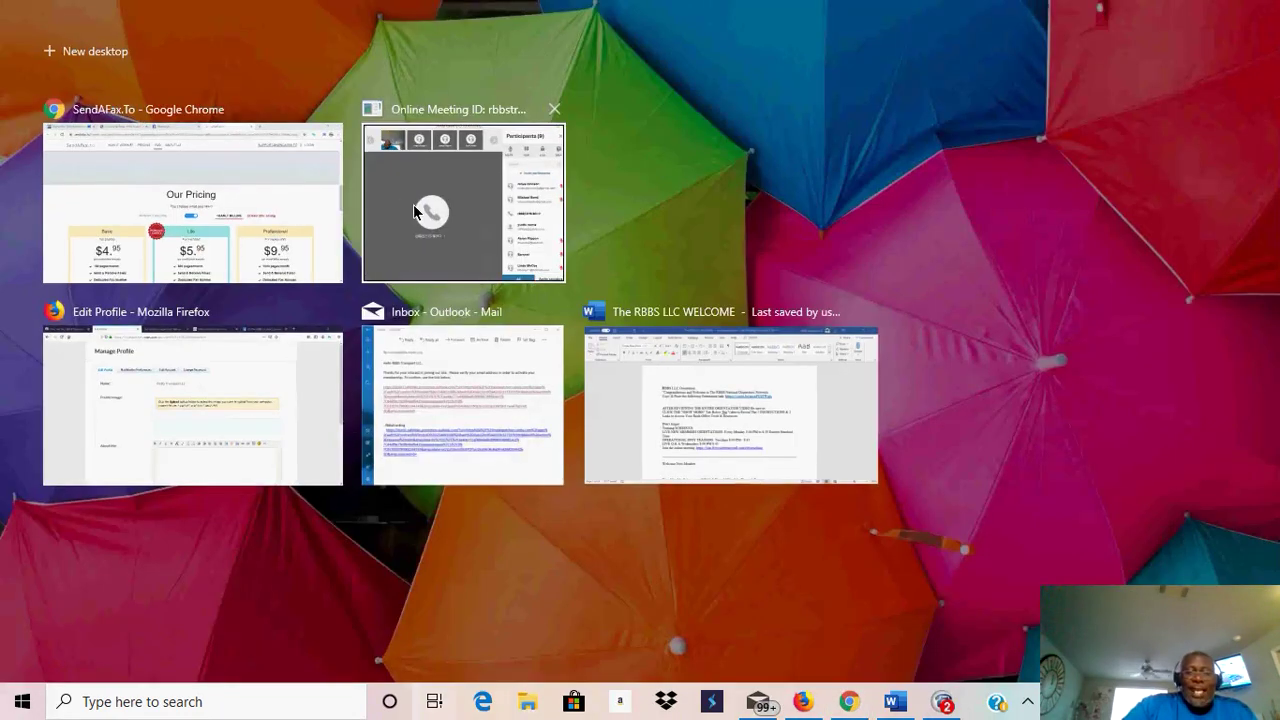
pyautogui.press('Escape')
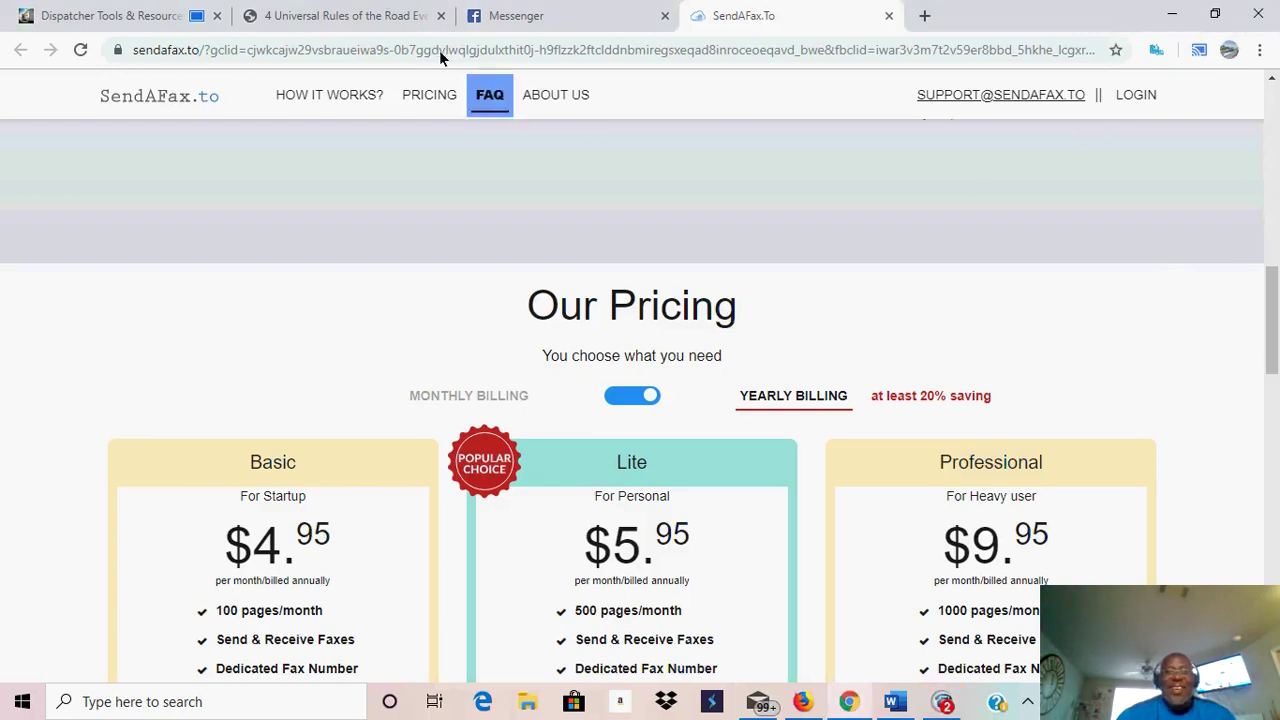
# Step: From the '4 Universal Rules of the Road' tab, open the directory's MEMBERS page
pyautogui.click(327, 12)
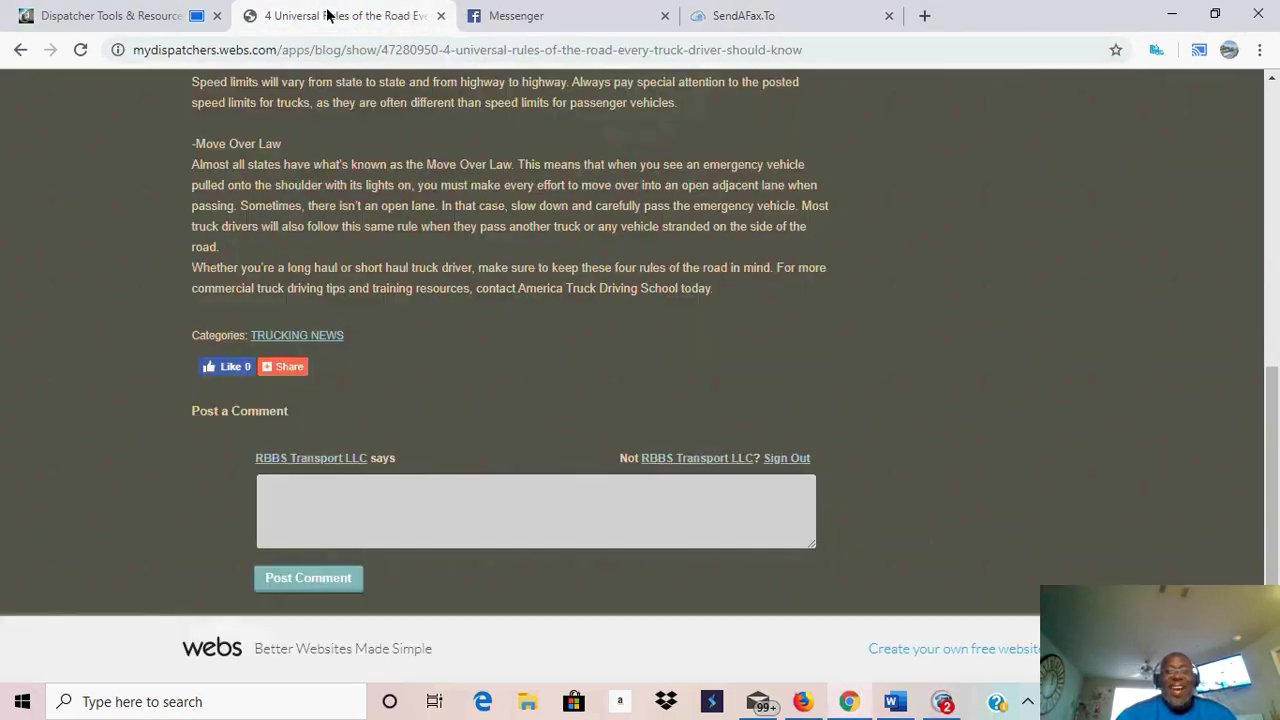
pyautogui.scroll(5, 422, 220)
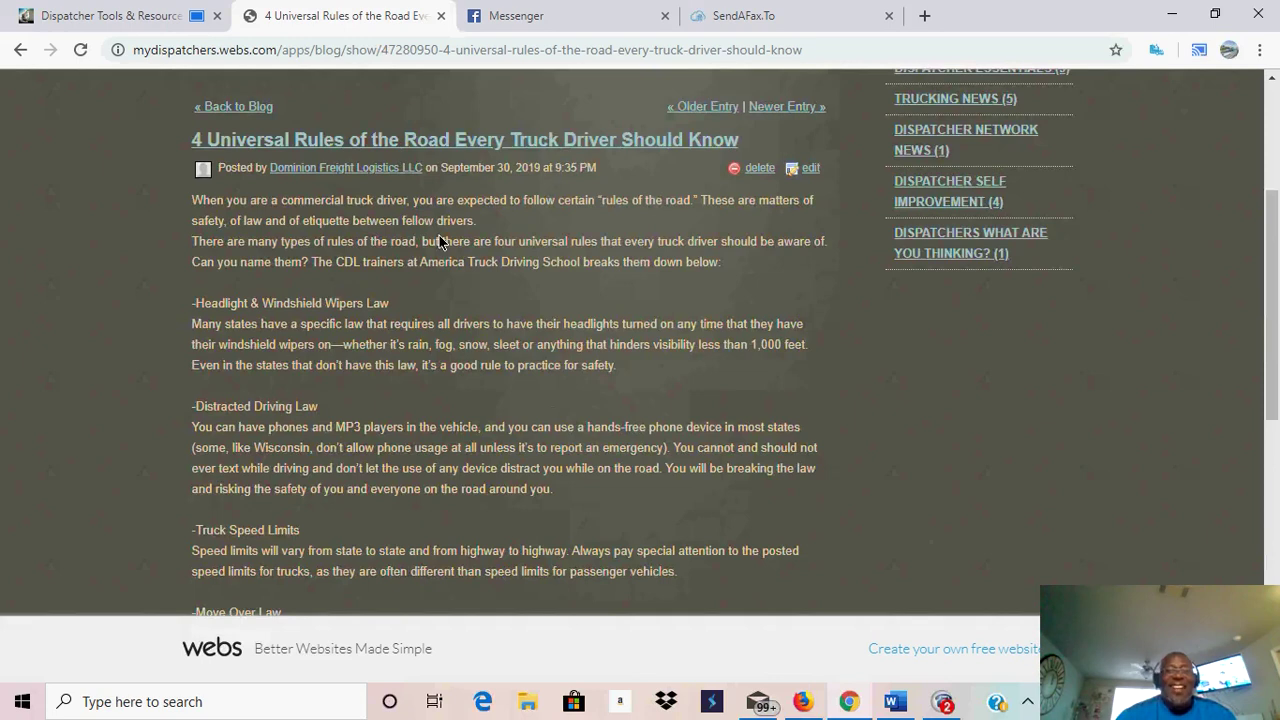
pyautogui.scroll(3, 440, 241)
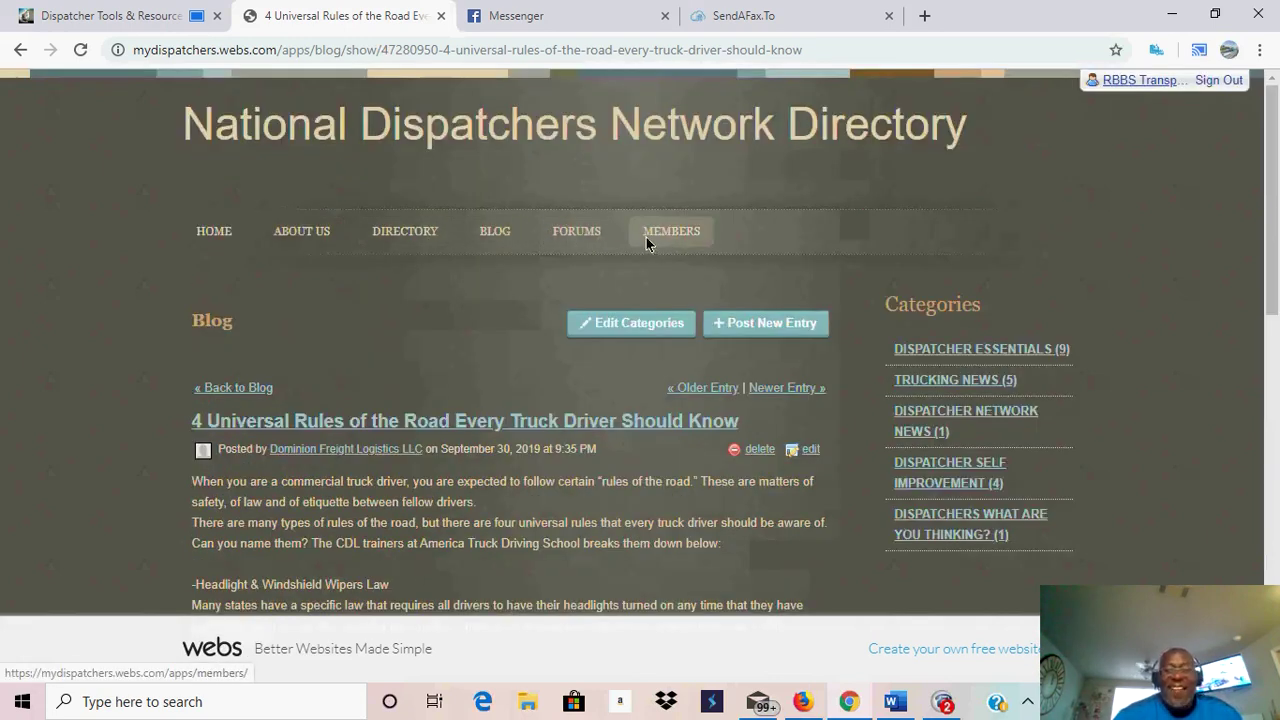
pyautogui.click(694, 230)
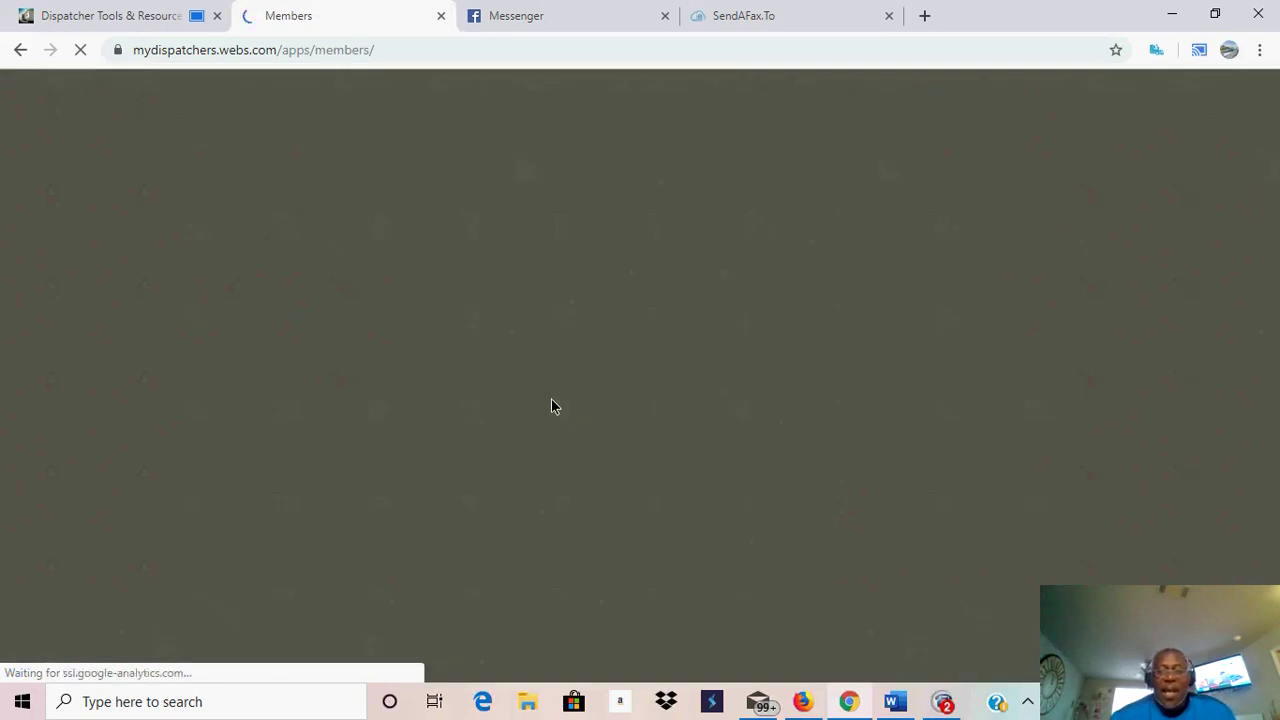
# Step: Browse the All Members (30) cards with their roles and locations
pyautogui.scroll(-3, 551, 406)
pyautogui.scroll(-3, 552, 405)
pyautogui.scroll(3, 552, 405)
pyautogui.scroll(-3, 552, 405)
pyautogui.scroll(-5, 552, 405)
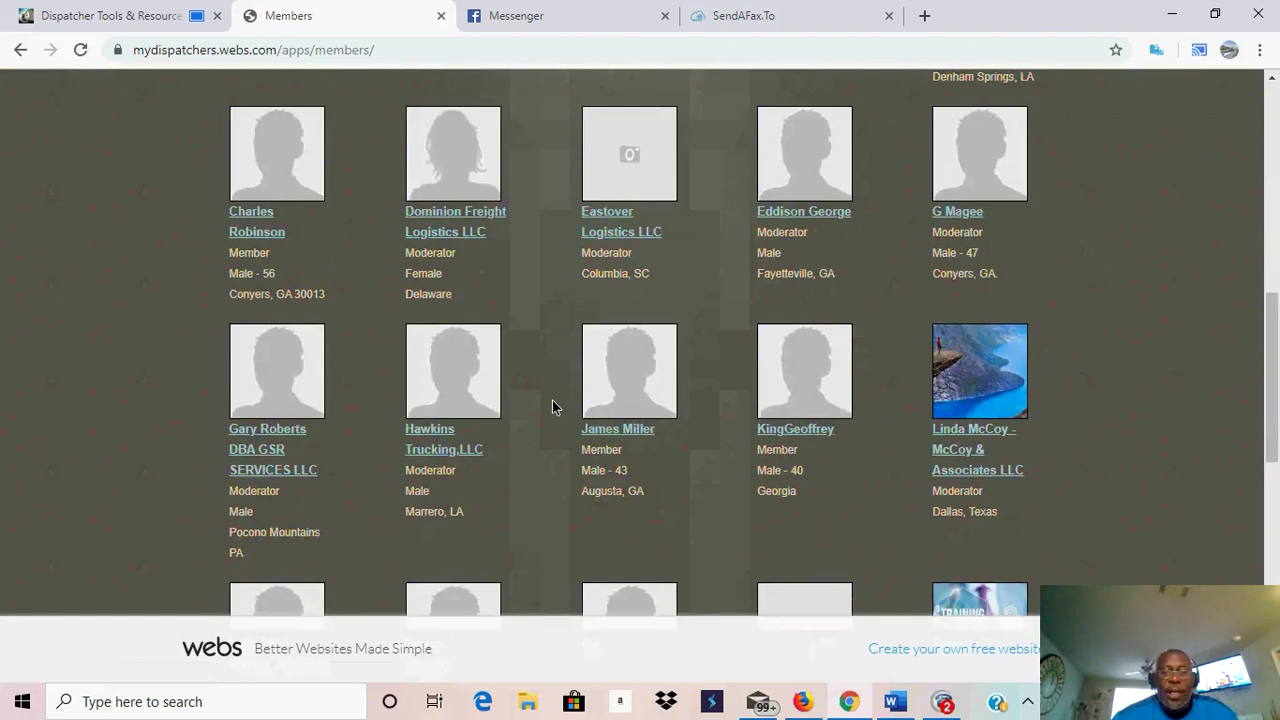
pyautogui.scroll(-3, 553, 405)
pyautogui.scroll(-2, 553, 400)
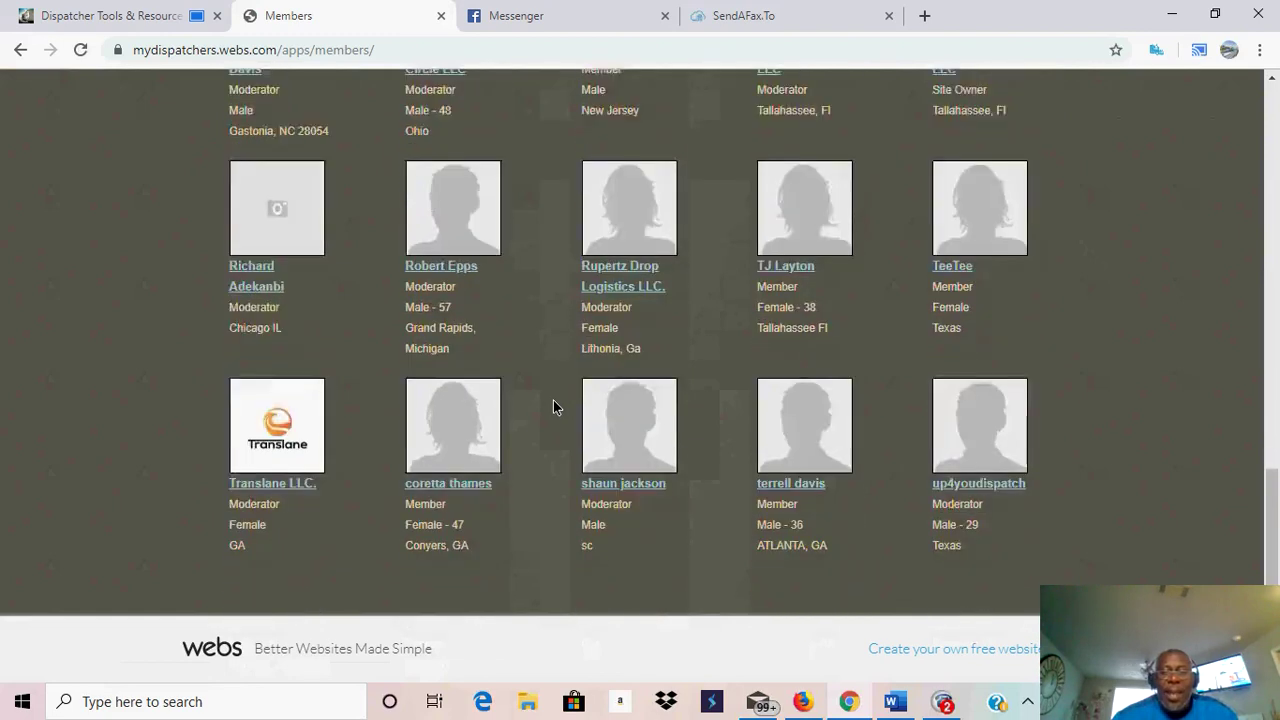
pyautogui.scroll(8, 553, 400)
pyautogui.scroll(5, 553, 400)
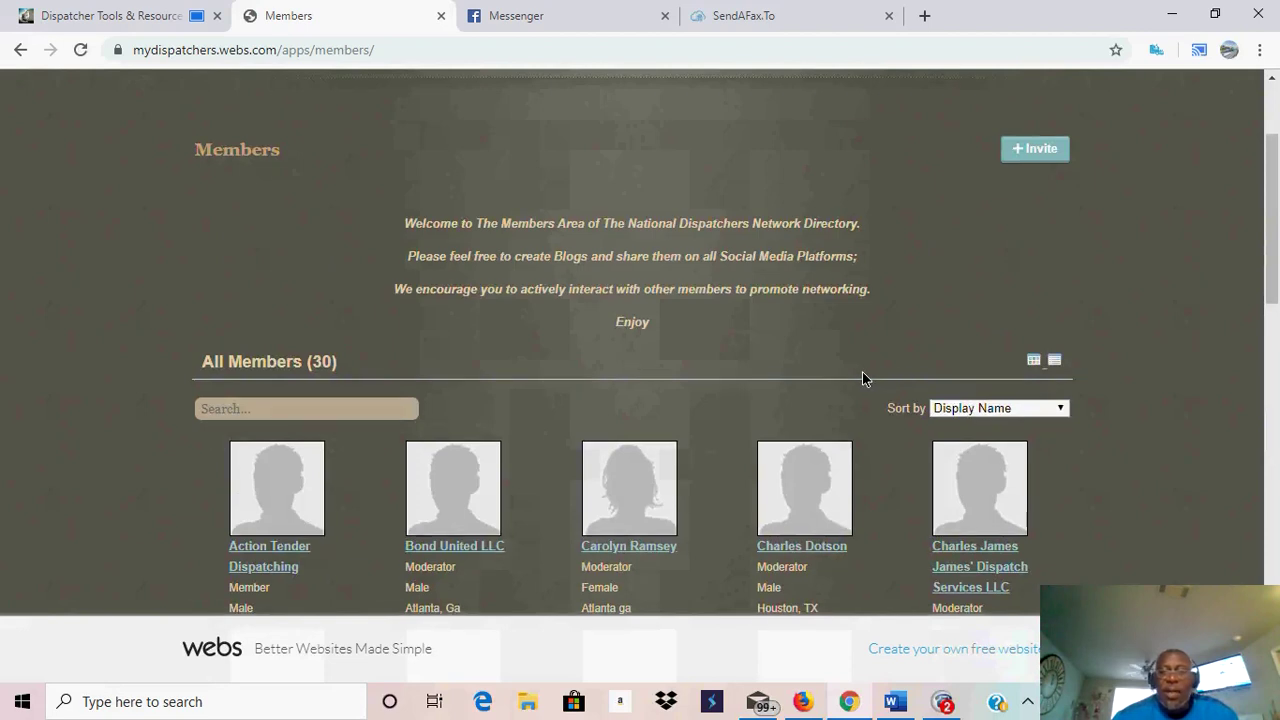
pyautogui.scroll(-2, 862, 377)
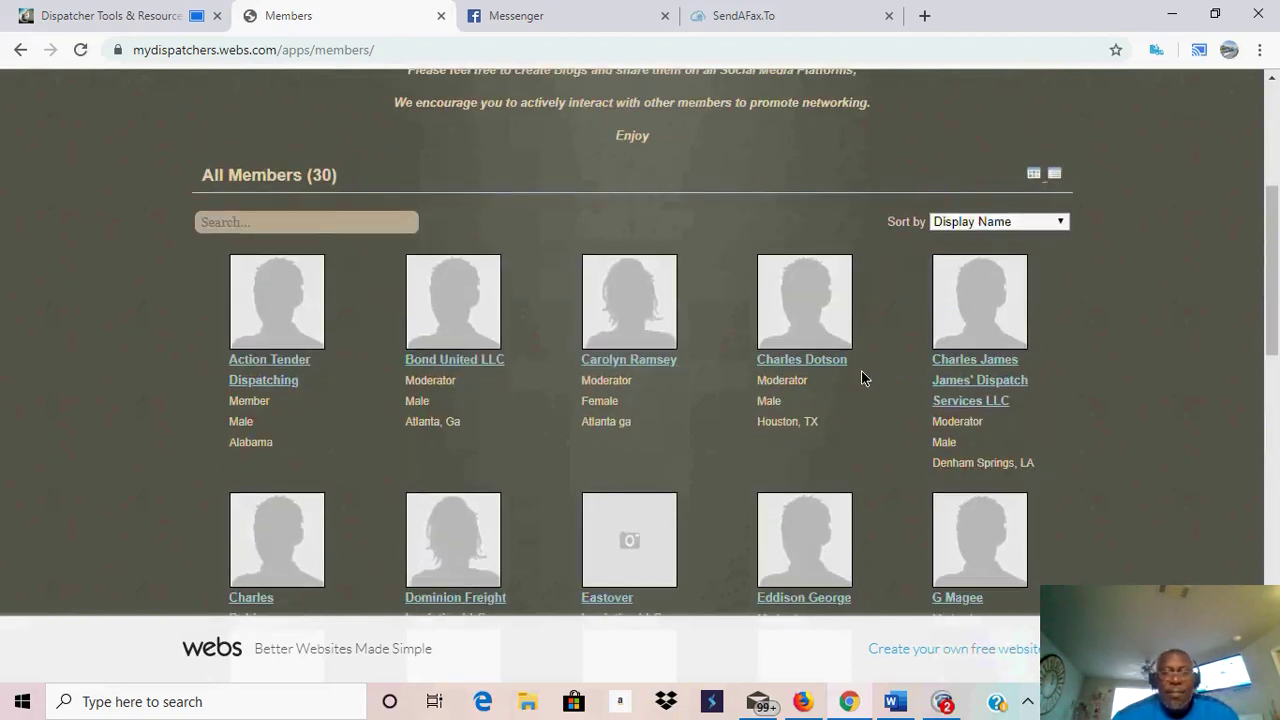
pyautogui.scroll(-3, 601, 461)
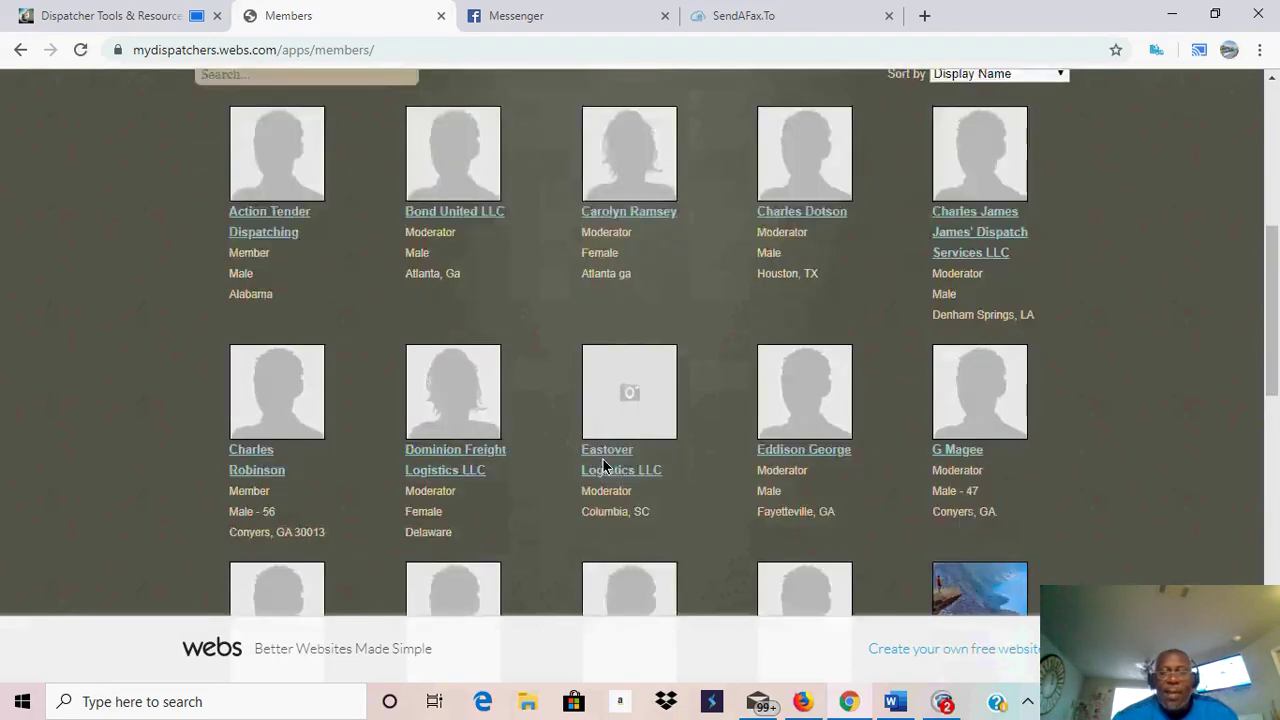
pyautogui.scroll(-2, 938, 425)
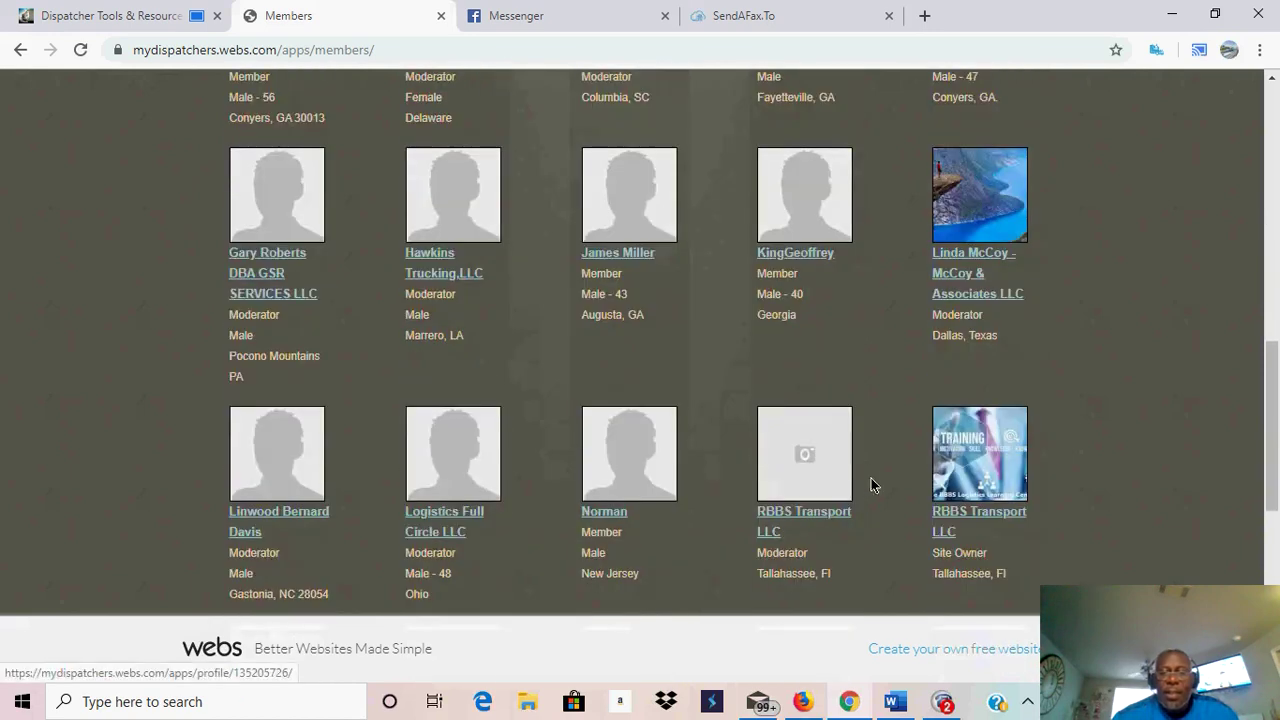
# Step: Open the RBBS Transport LLC profile, then bring up the Firefox window with Manage Profile
pyautogui.click(822, 493)
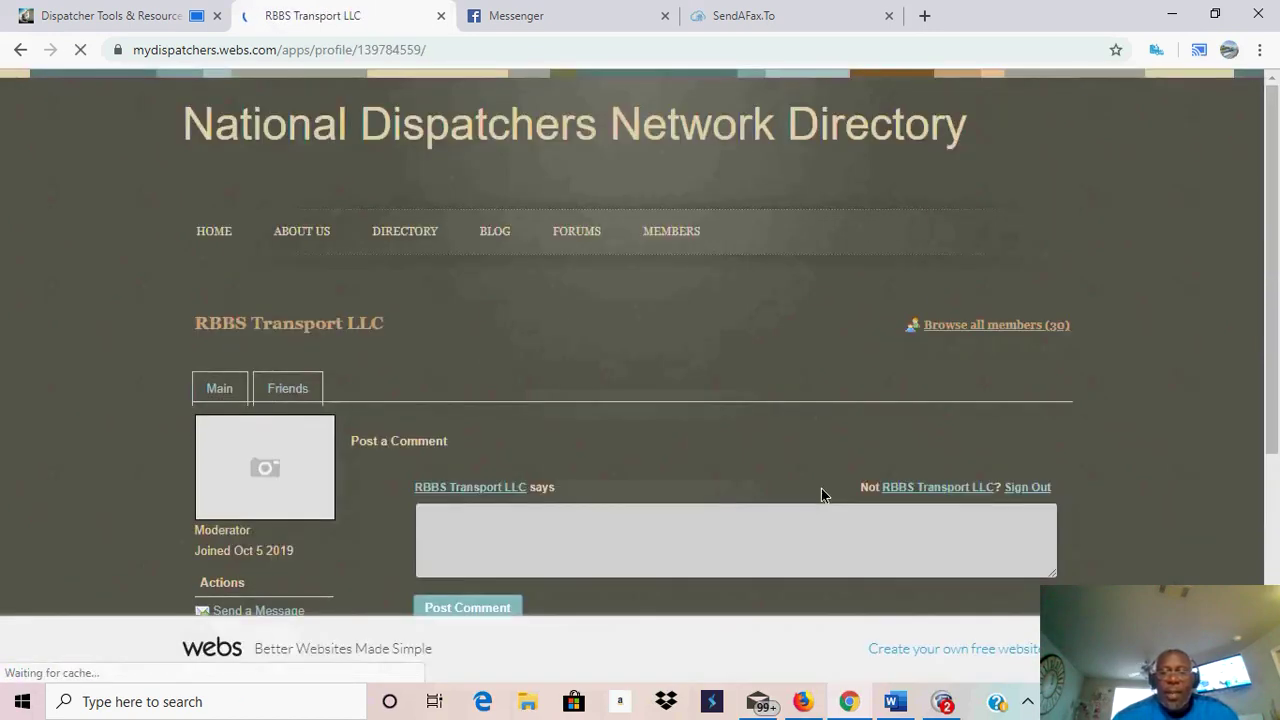
pyautogui.scroll(-3, 482, 471)
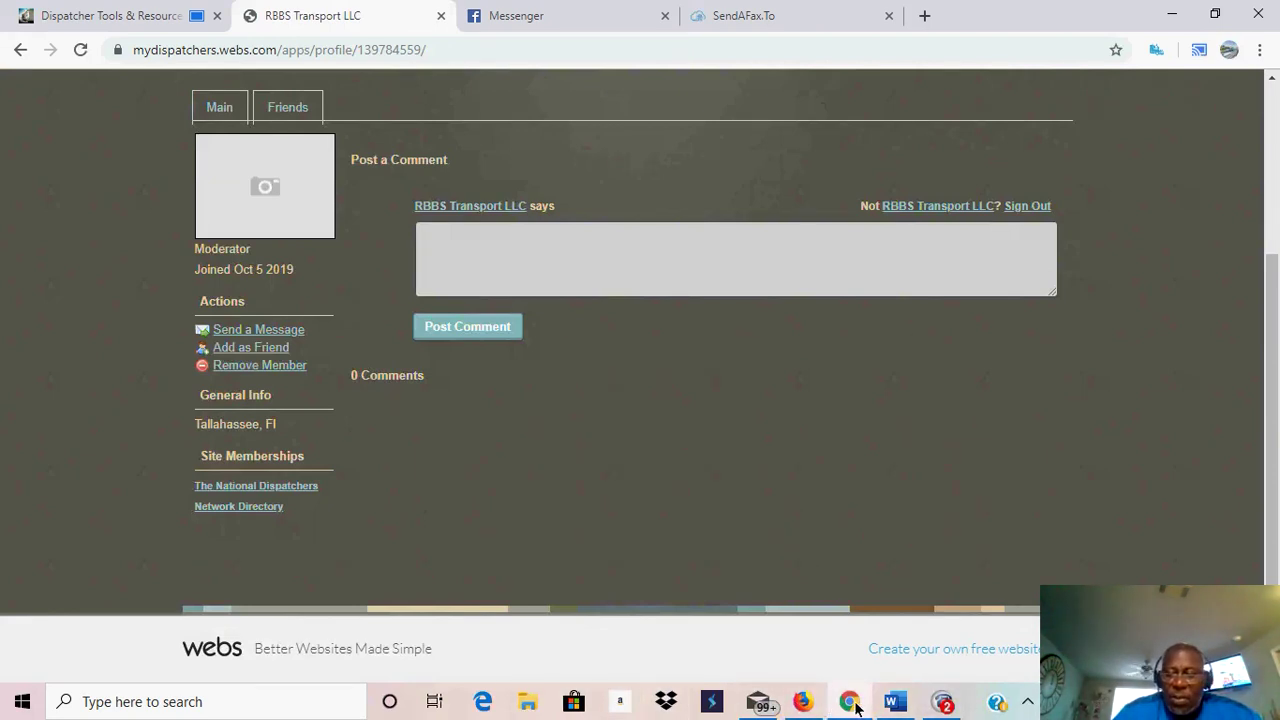
pyautogui.click(803, 702)
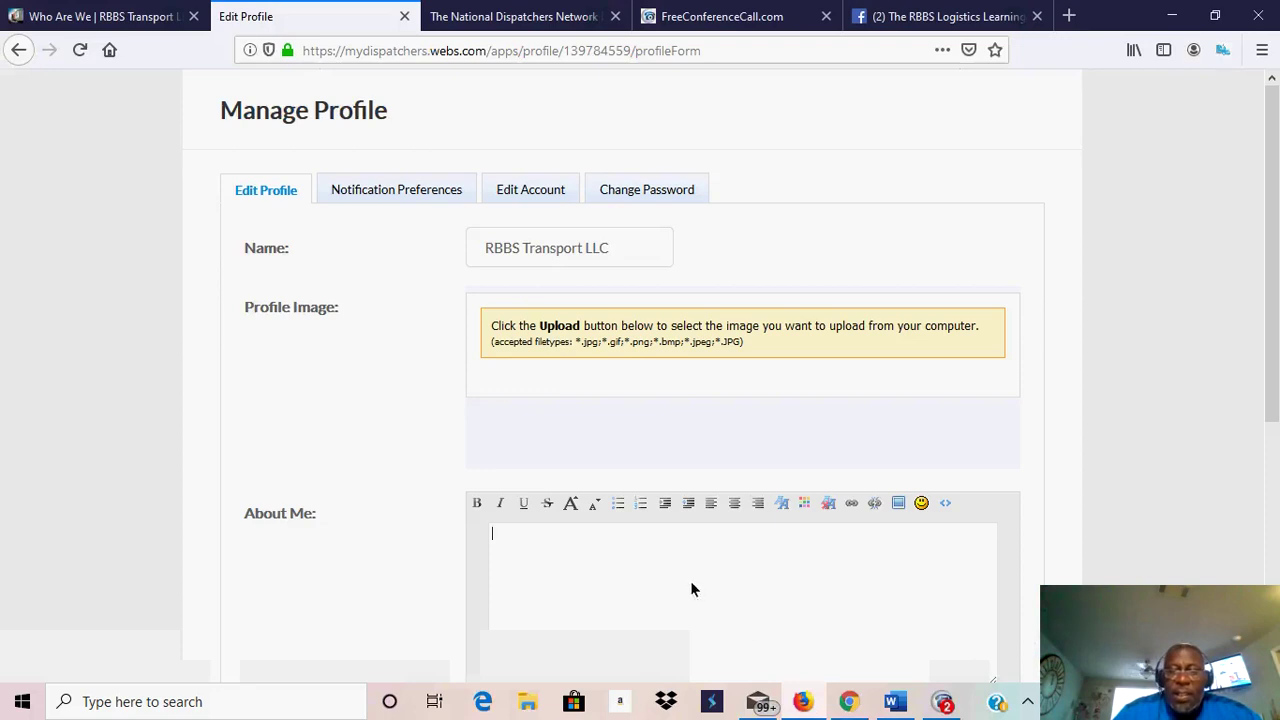
# Step: Inspect the Edit Profile form, including its Profile Image label
pyautogui.click(267, 189)
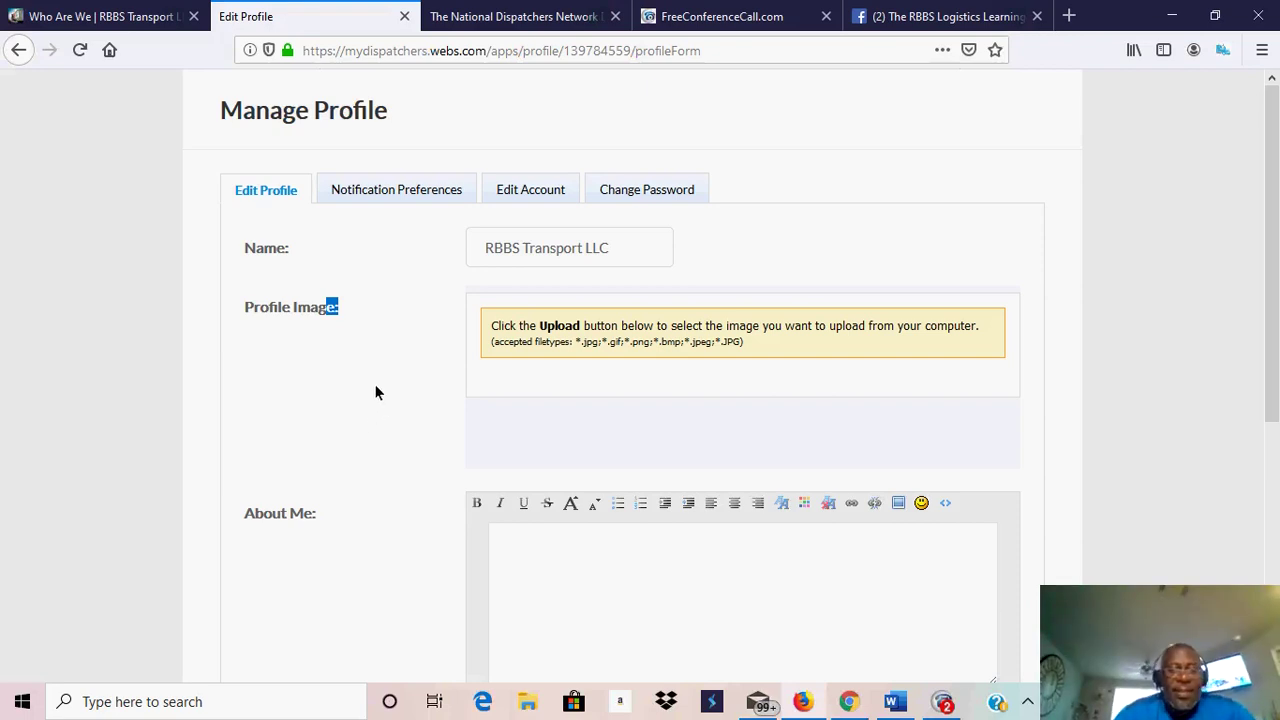
pyautogui.rightClick(3, 500)
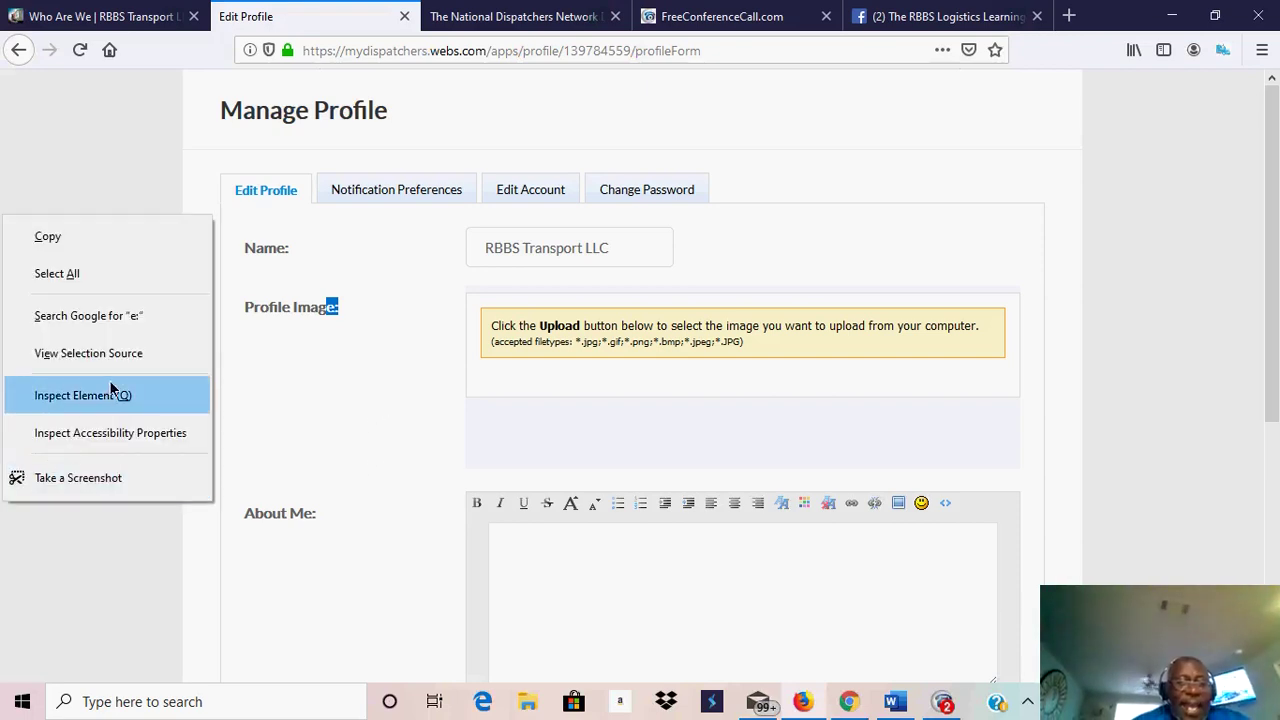
pyautogui.click(308, 396)
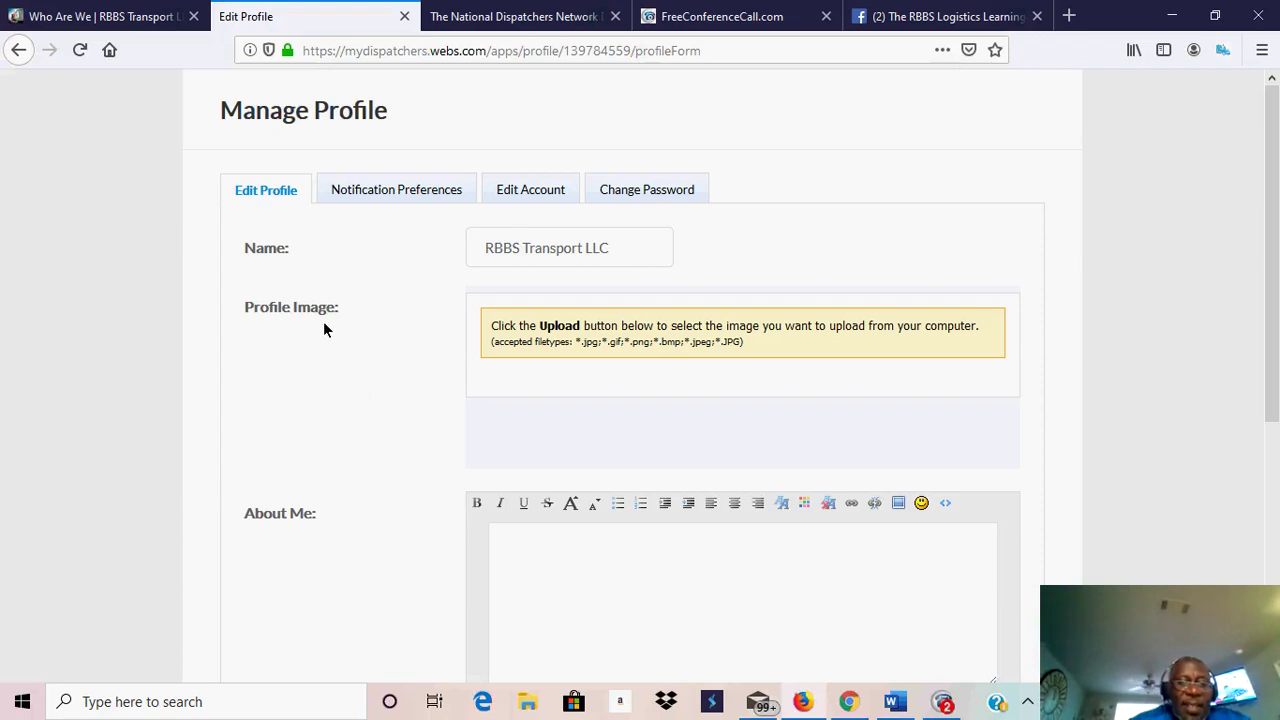
pyautogui.click(258, 191)
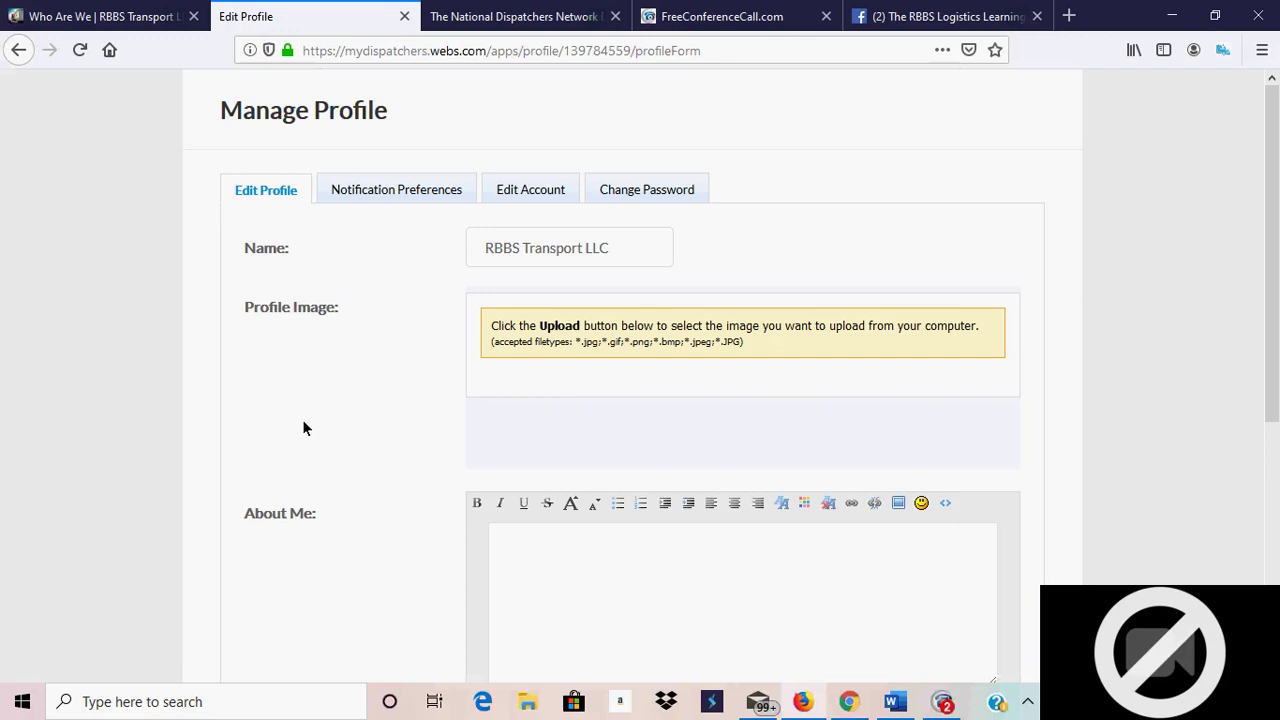
pyautogui.tripleClick(287, 344)
pyautogui.click(361, 333)
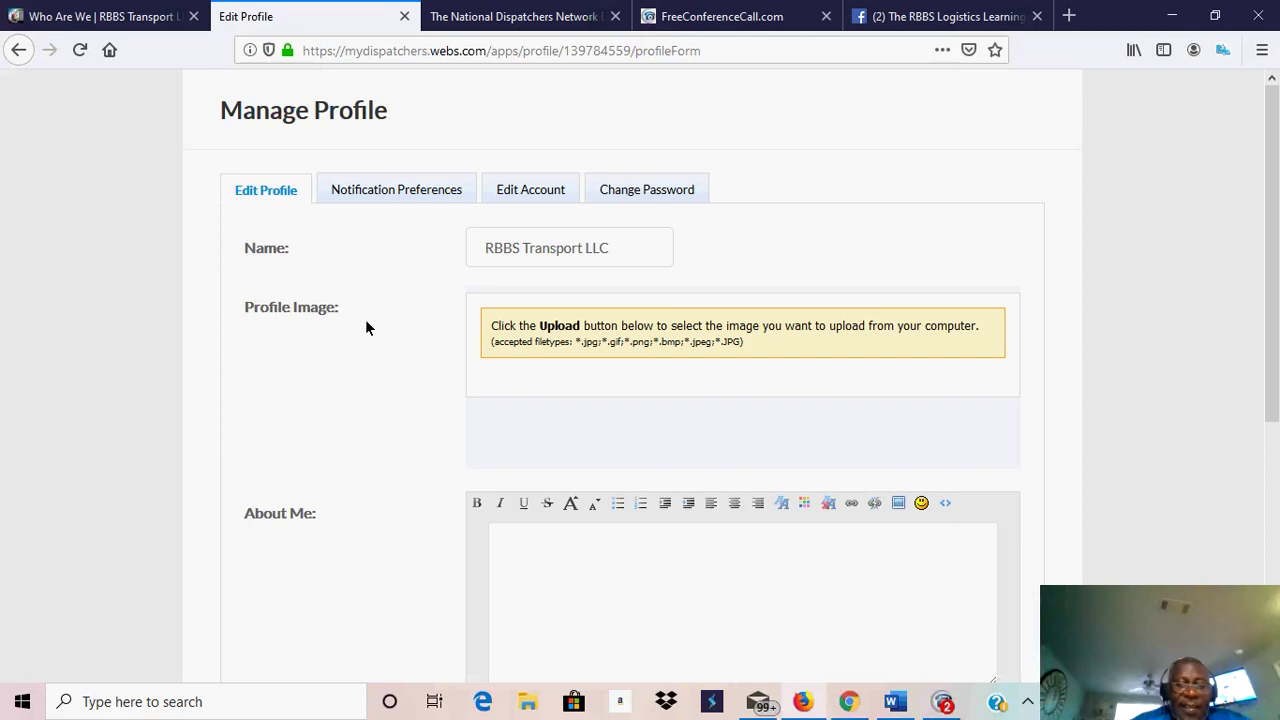
pyautogui.tripleClick(368, 364)
pyautogui.click(372, 366)
# Step: Return to the Chrome window showing the RBBS Transport LLC profile page
pyautogui.moveTo(325, 445)
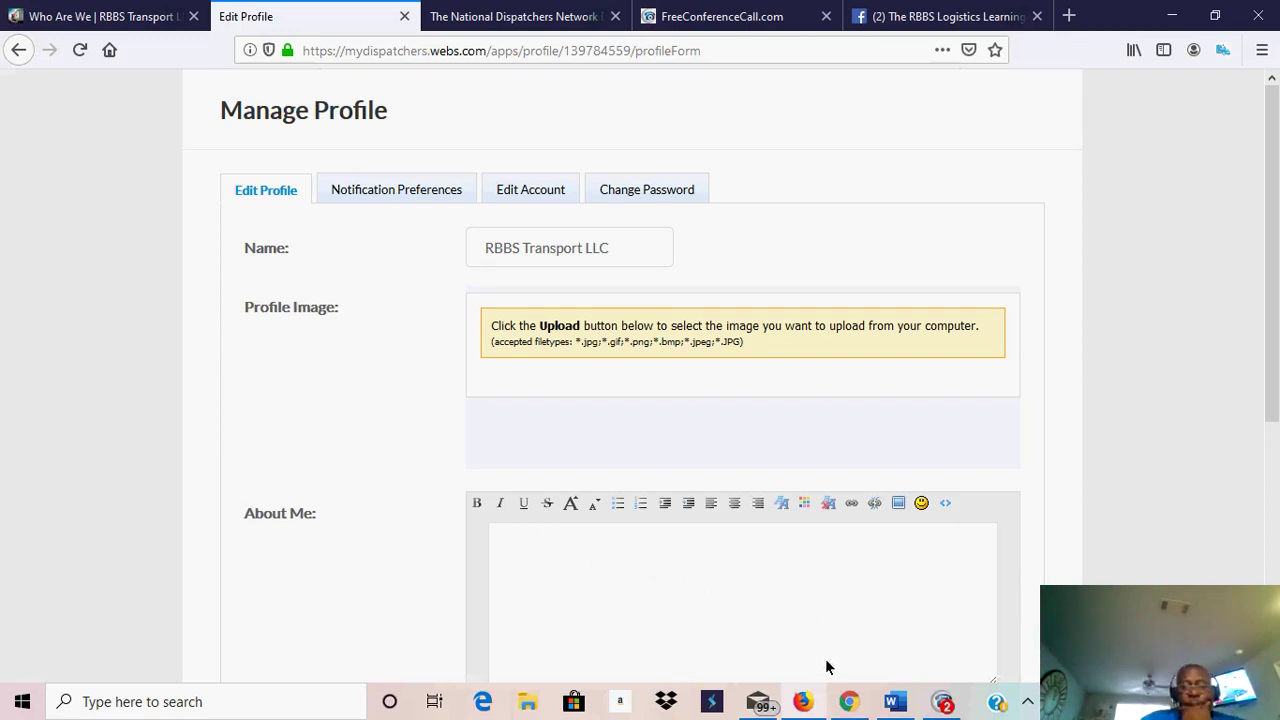
pyautogui.moveTo(858, 708)
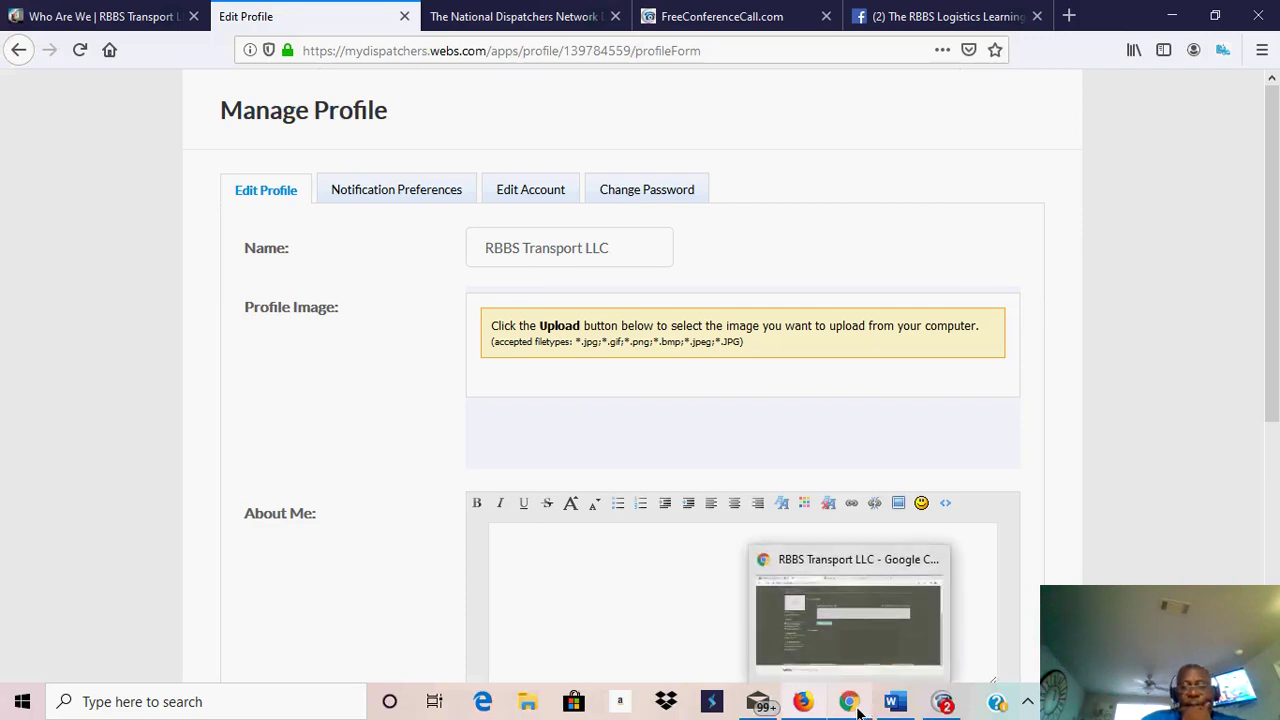
pyautogui.click(848, 620)
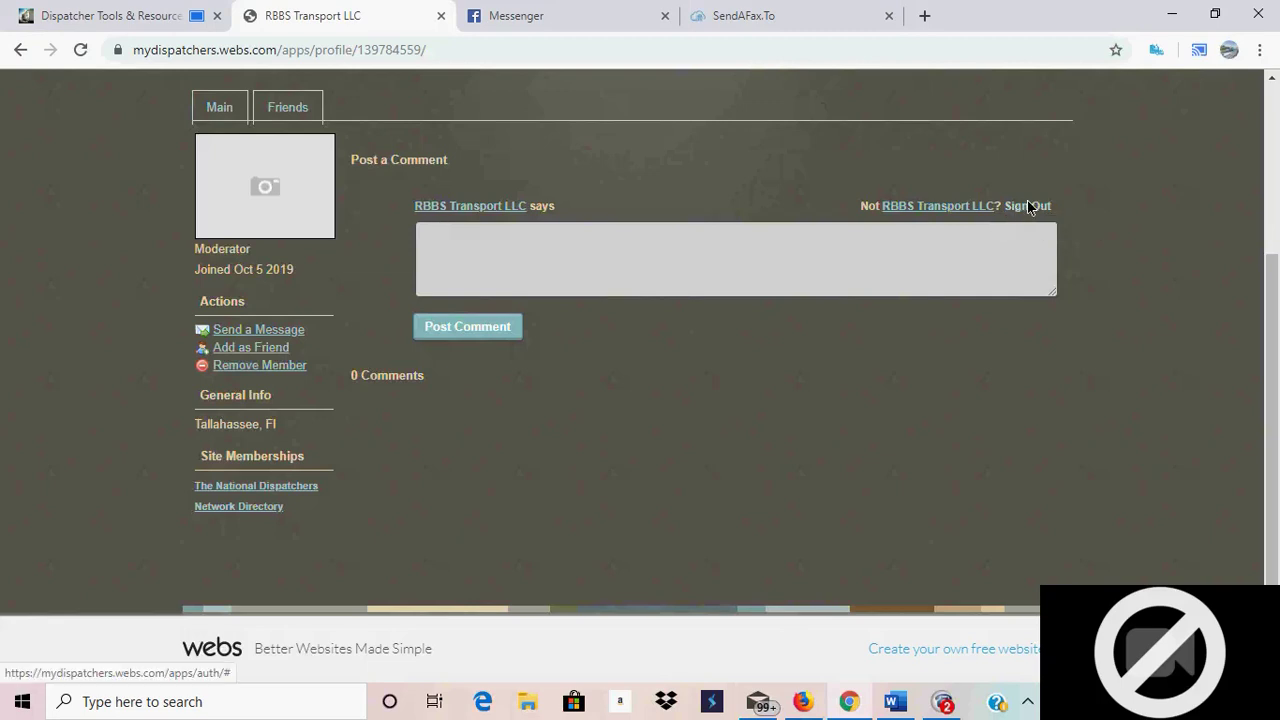
# Step: Sign out from the profile page, then navigate via MEMBERS to the directory HOME page
pyautogui.scroll(2, 669, 364)
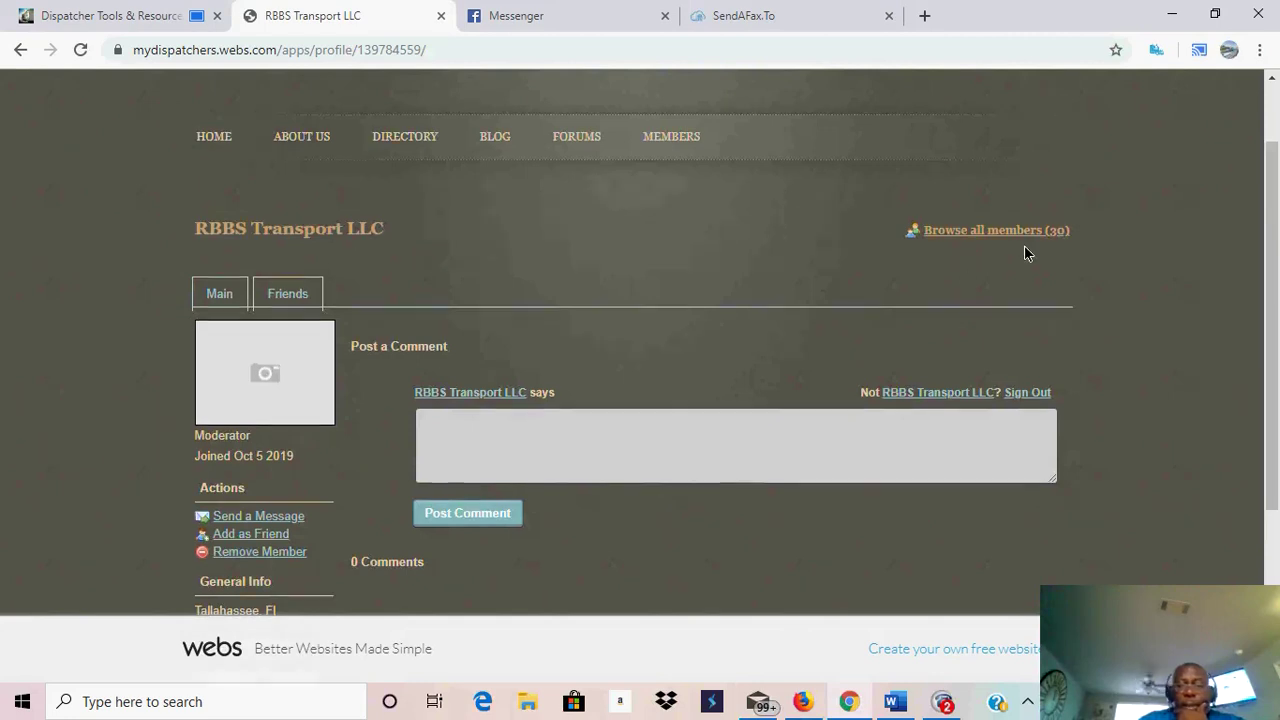
pyautogui.scroll(-2, 1024, 247)
pyautogui.click(1033, 210)
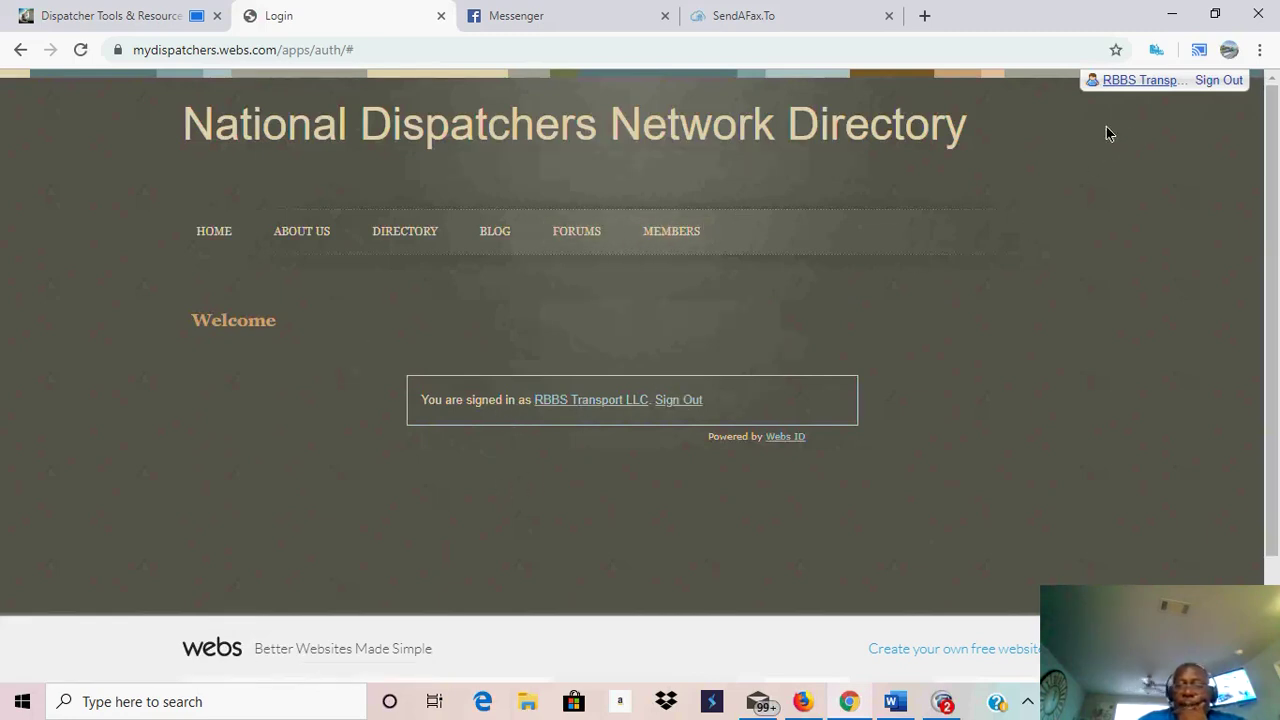
pyautogui.click(674, 233)
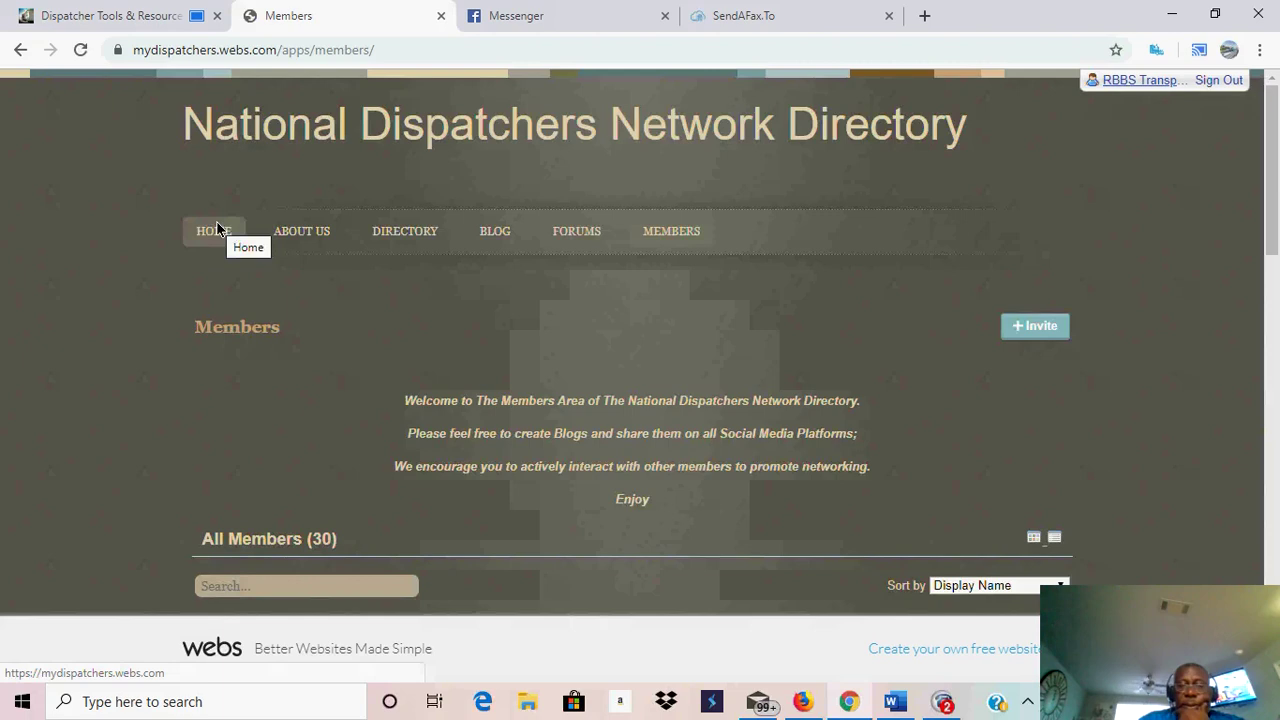
pyautogui.click(216, 228)
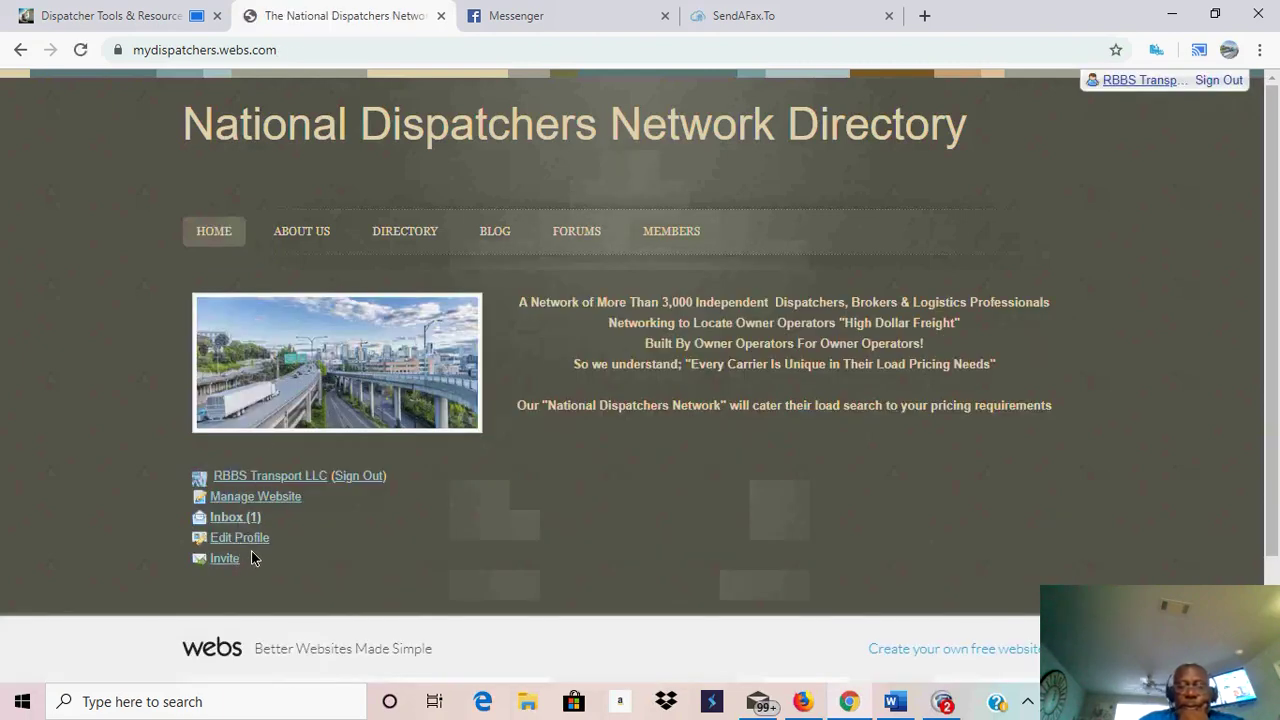
# Step: Sign out, sign back in with the training account's saved email, and open Manage Profile
pyautogui.click(1218, 80)
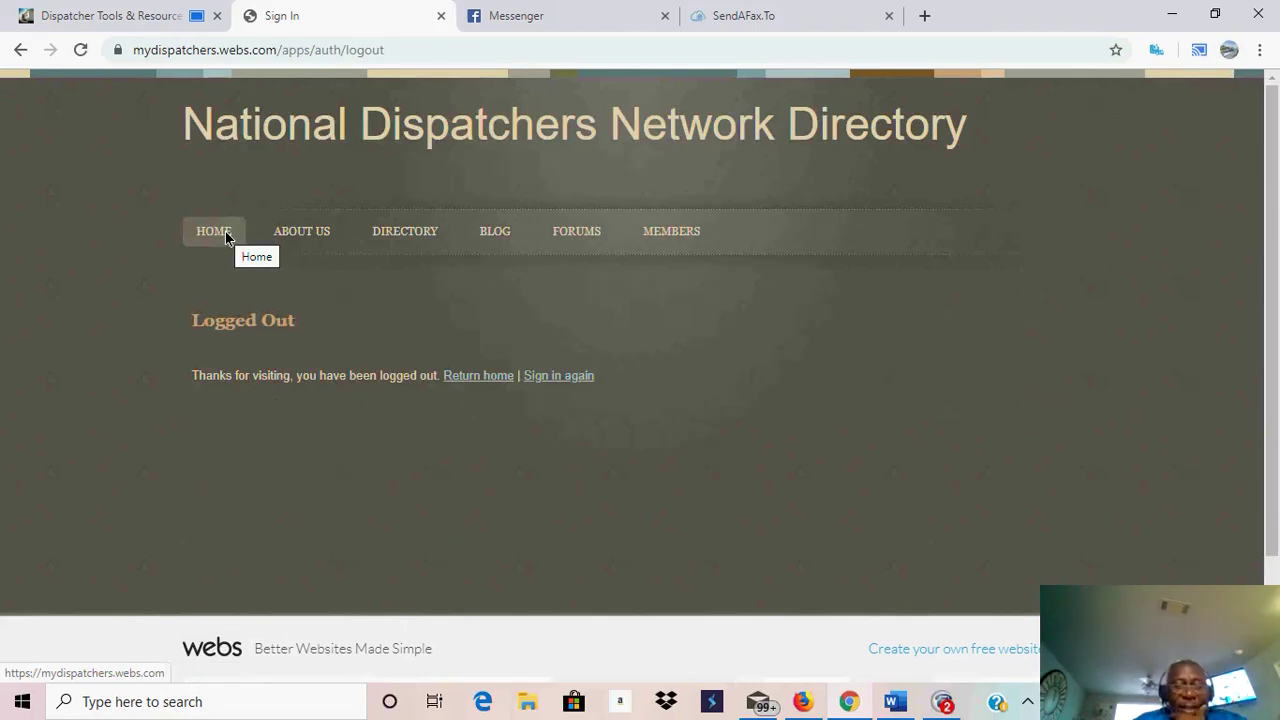
pyautogui.click(577, 377)
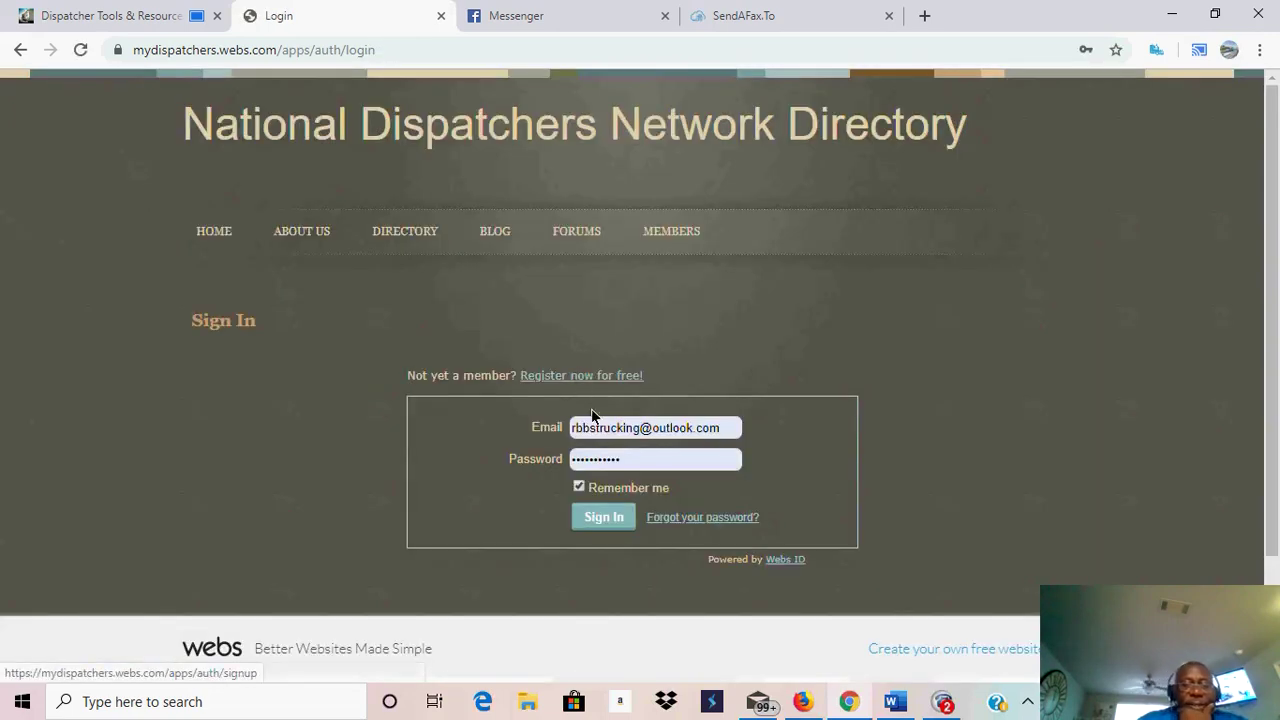
pyautogui.click(736, 428)
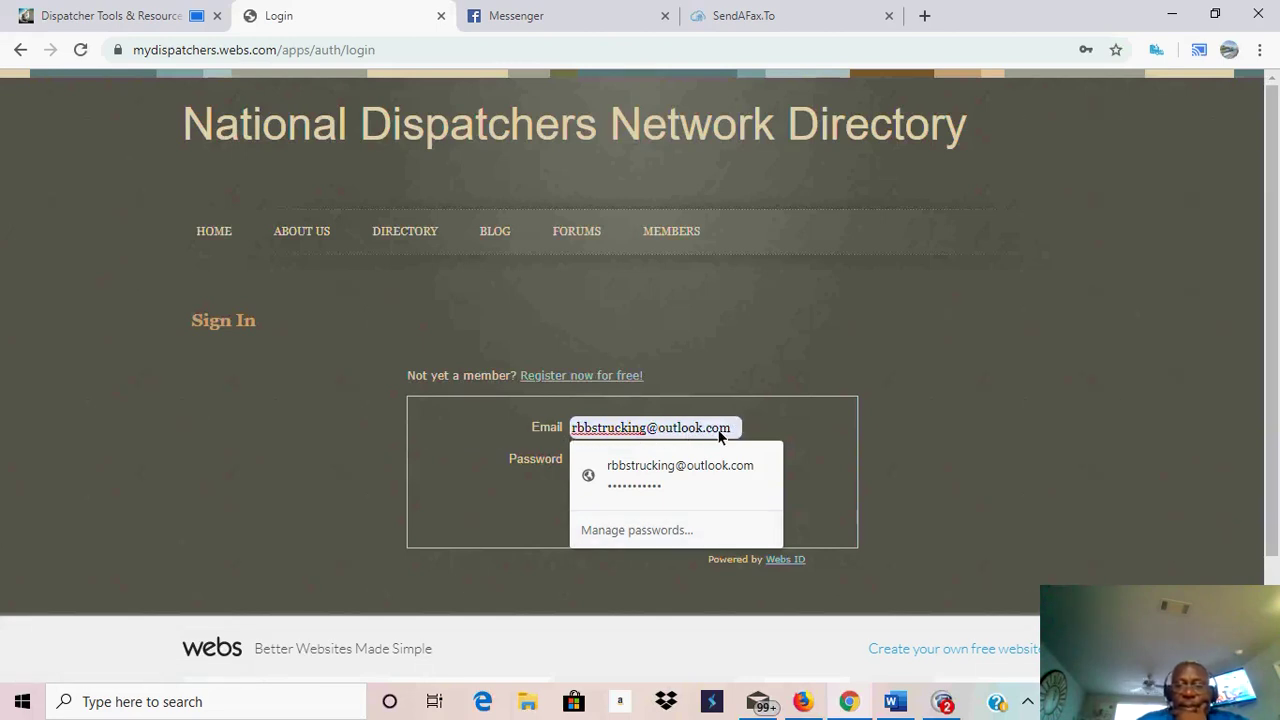
pyautogui.press('BackSpace')
pyautogui.press('BackSpace')
pyautogui.press('BackSpace')
pyautogui.press('BackSpace')
pyautogui.press('BackSpace')
pyautogui.press('BackSpace')
pyautogui.press('BackSpace')
pyautogui.press('BackSpace')
pyautogui.press('BackSpace')
pyautogui.press('BackSpace')
pyautogui.press('BackSpace')
pyautogui.press('BackSpace')
pyautogui.press('BackSpace')
pyautogui.press('BackSpace')
pyautogui.press('BackSpace')
pyautogui.press('BackSpace')
pyautogui.press('BackSpace')
pyautogui.press('BackSpace')
pyautogui.press('BackSpace')
pyautogui.press('BackSpace')
pyautogui.press('BackSpace')
pyautogui.press('BackSpace')
pyautogui.press('BackSpace')
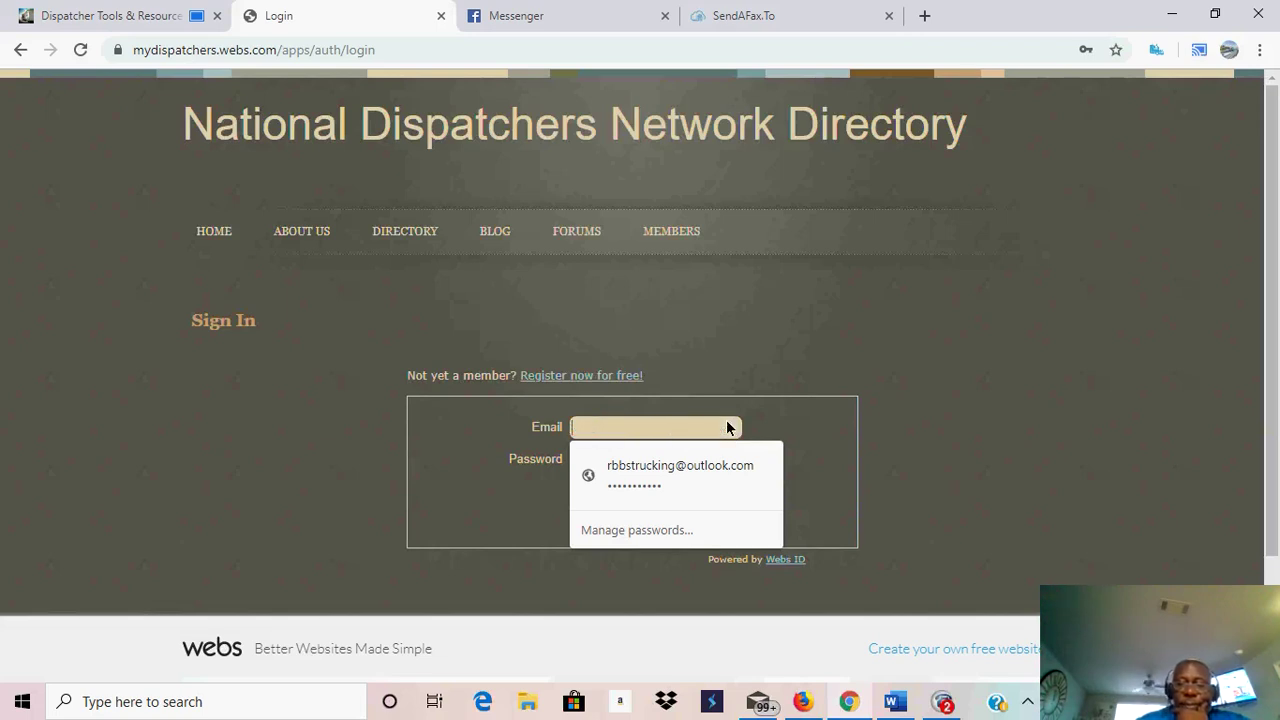
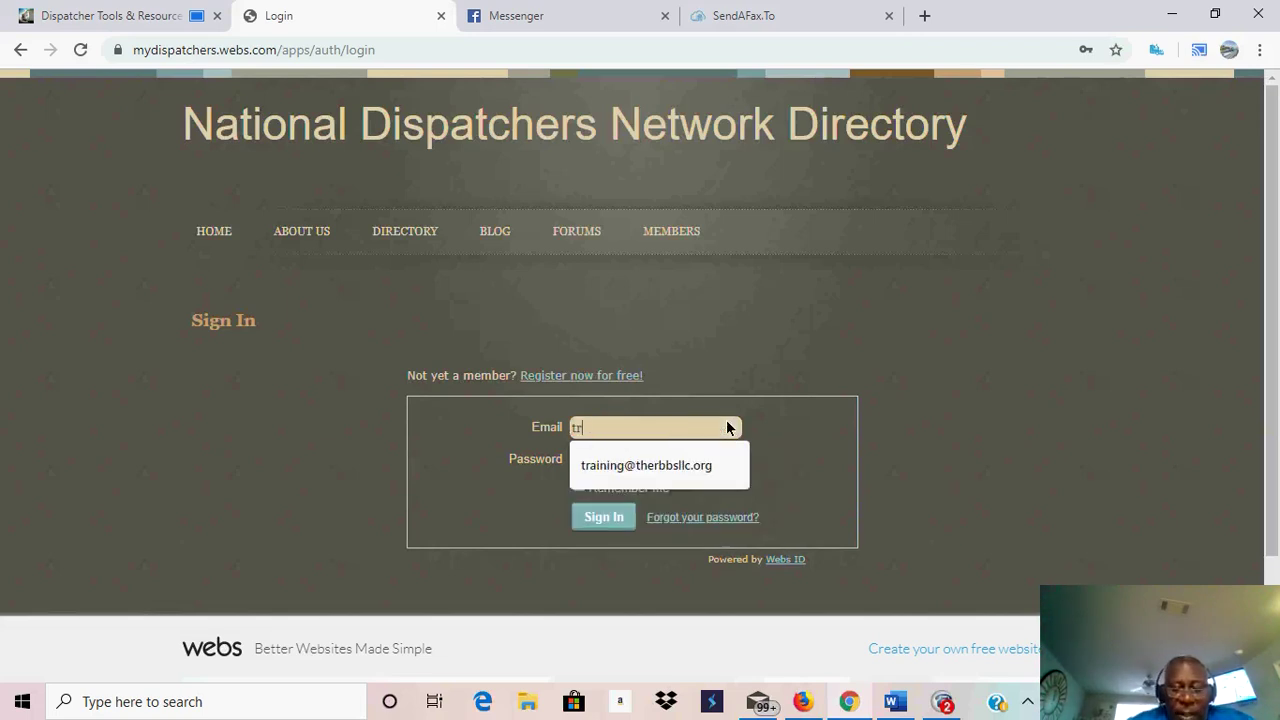
pyautogui.click(684, 476)
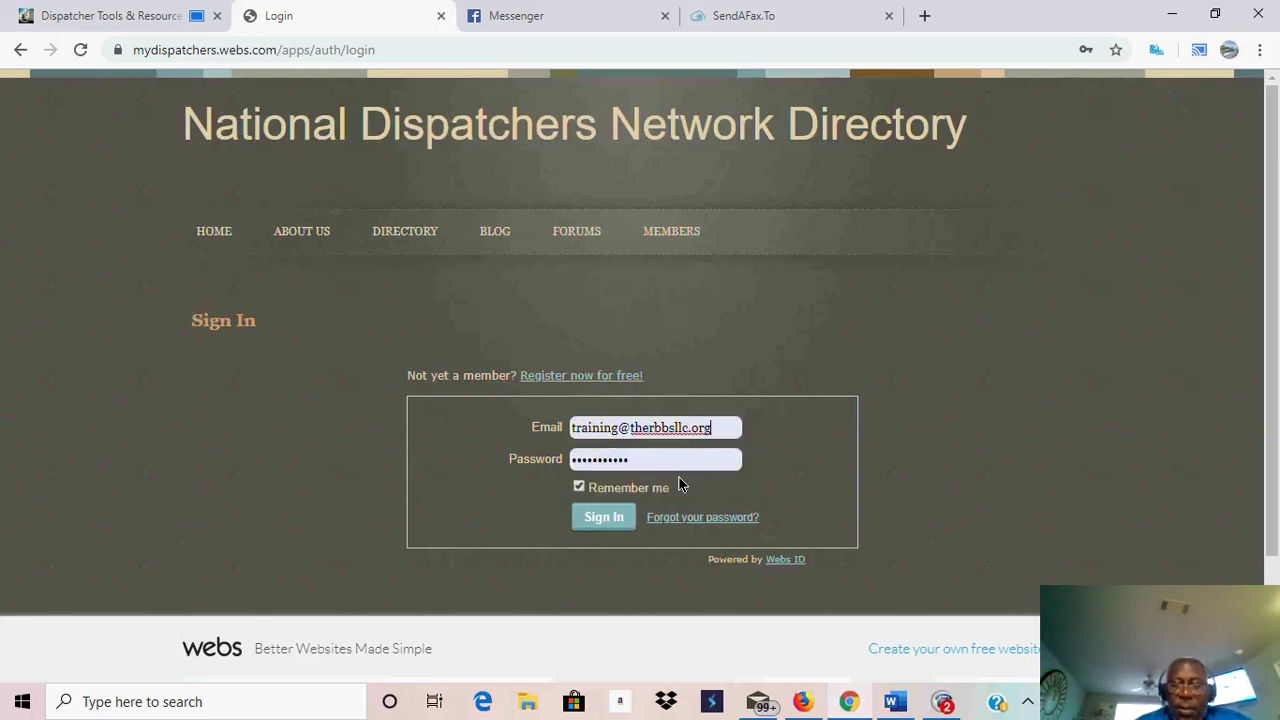
pyautogui.click(604, 517)
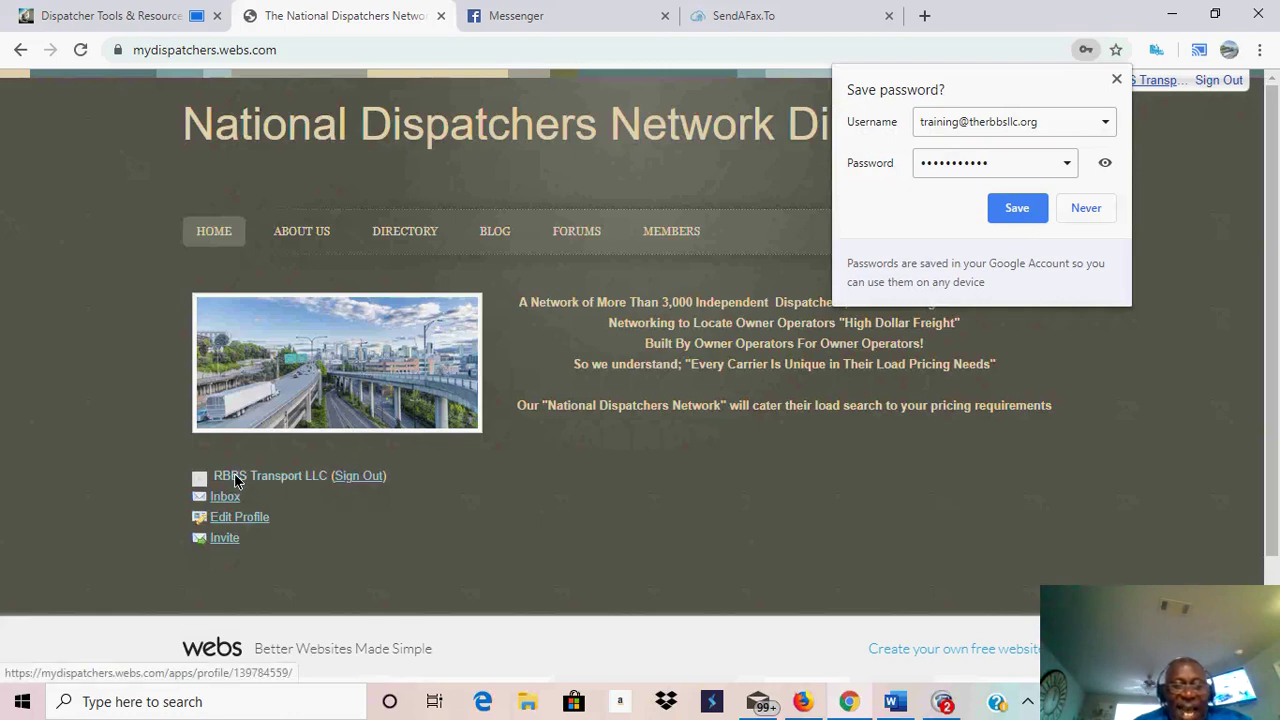
pyautogui.click(234, 518)
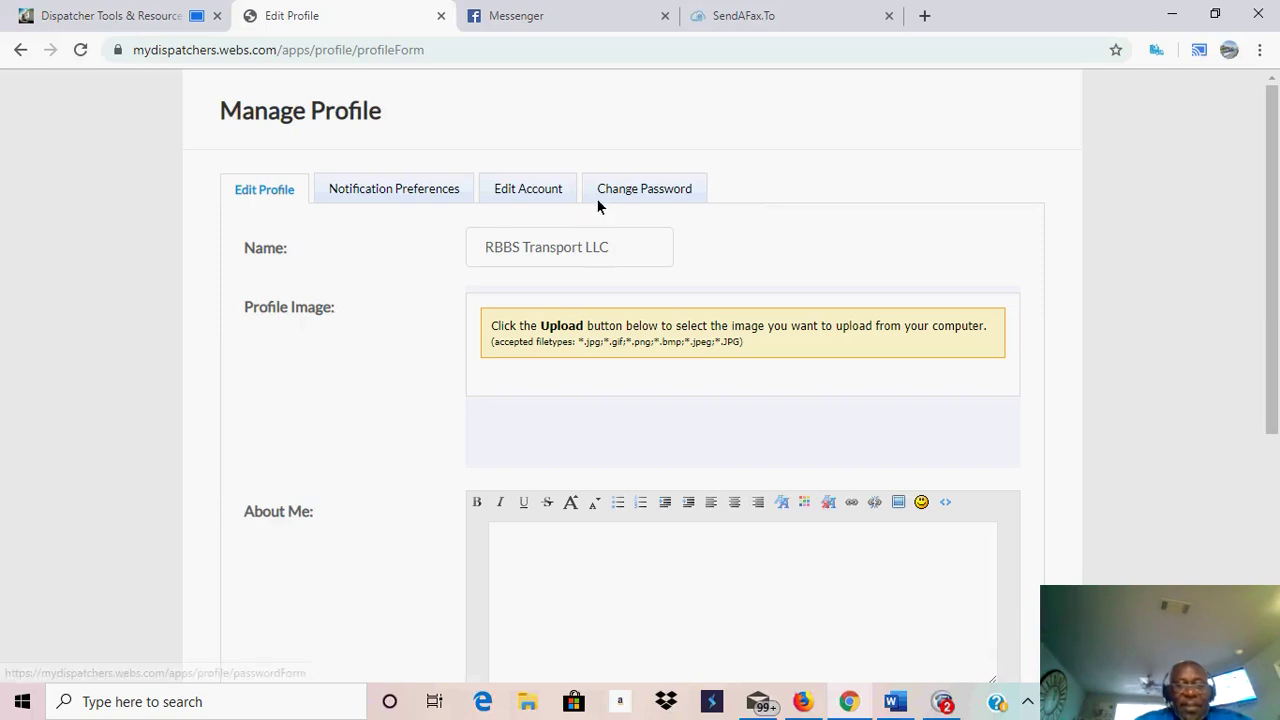
pyautogui.click(614, 252)
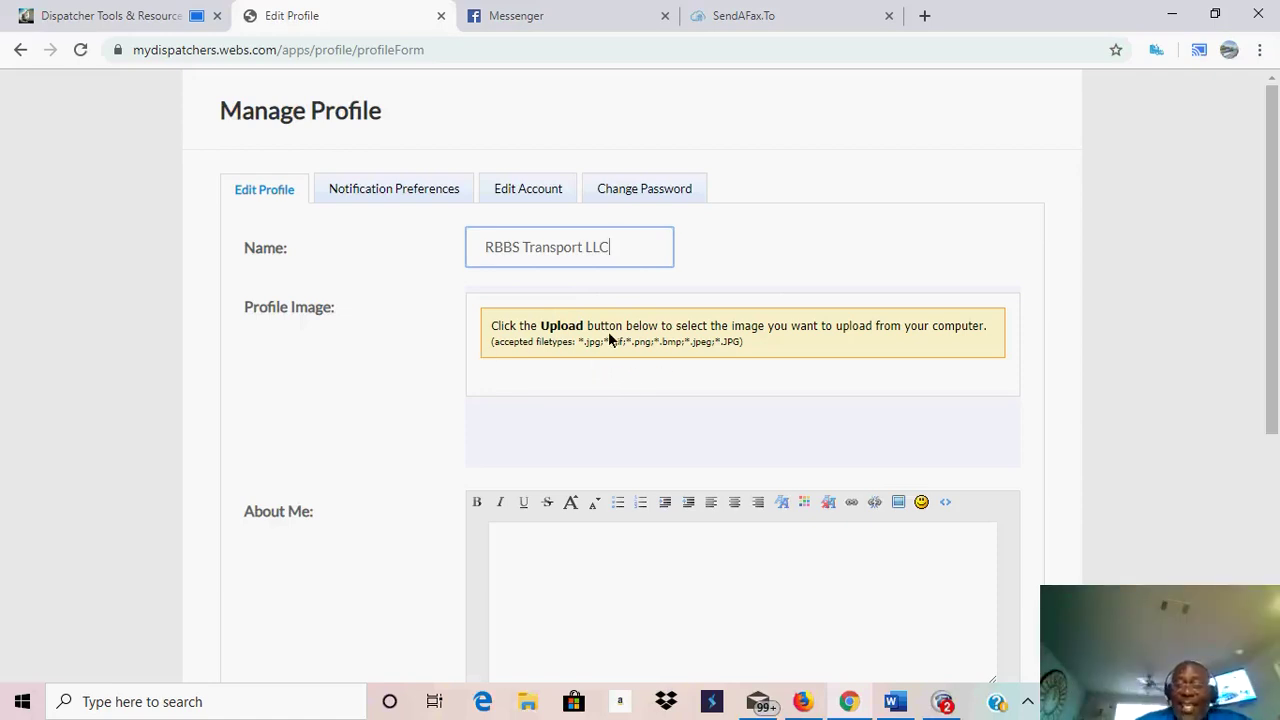
pyautogui.scroll(-4, 625, 335)
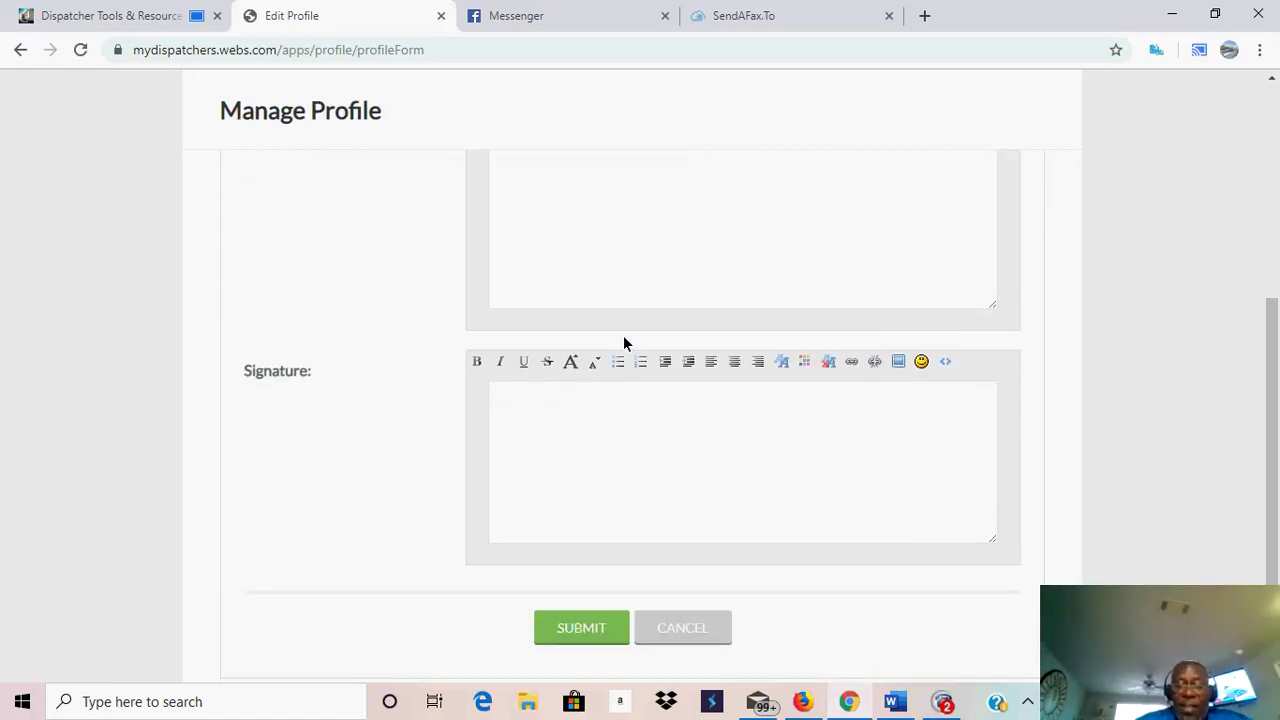
pyautogui.scroll(-1, 623, 343)
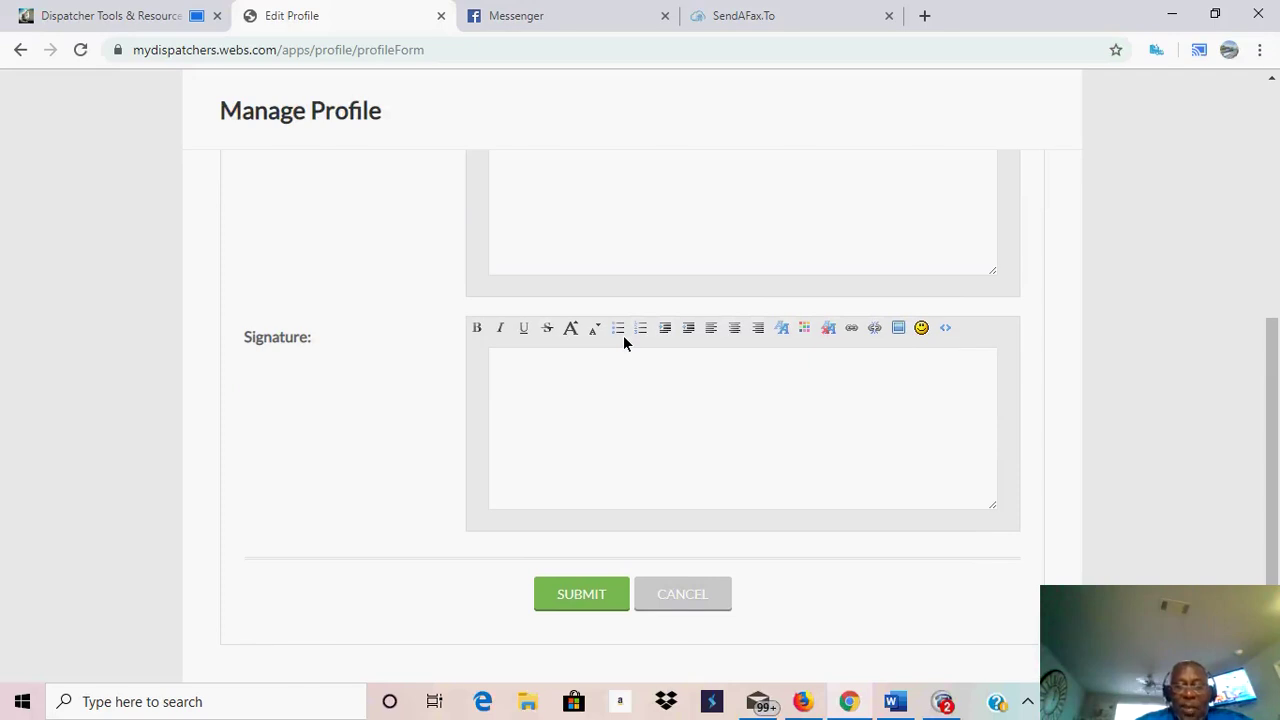
pyautogui.scroll(5, 623, 335)
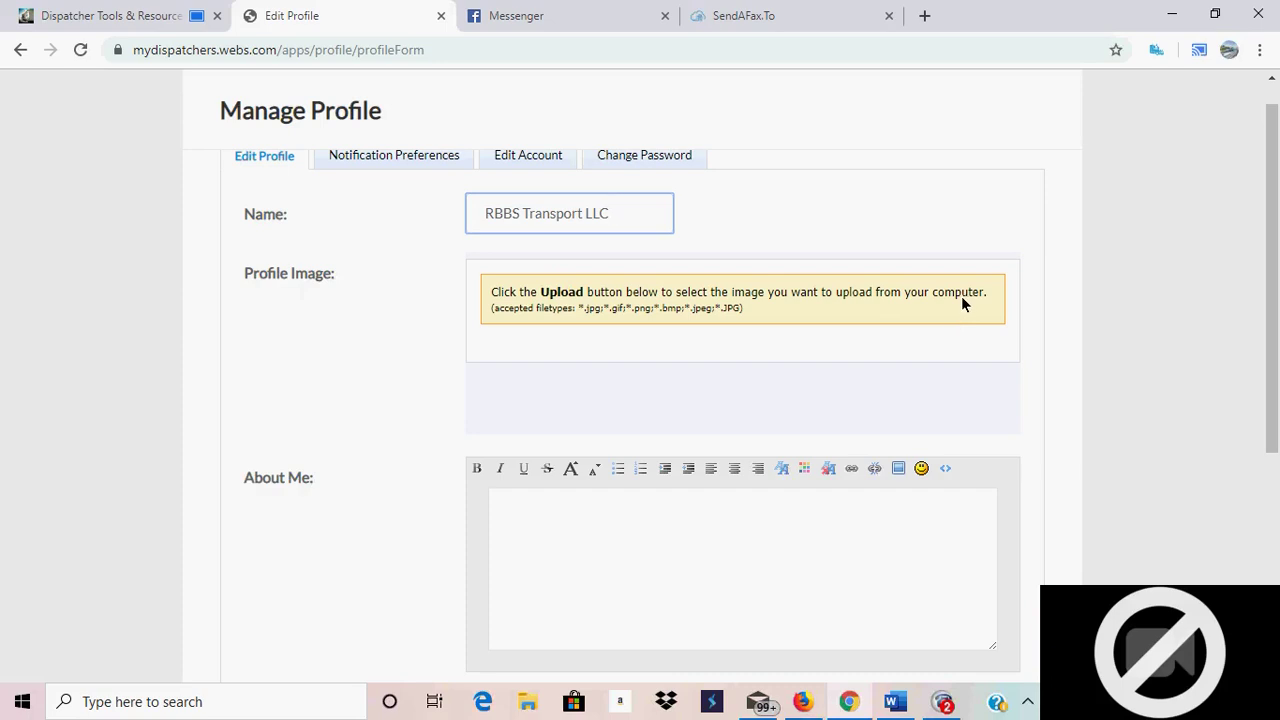
pyautogui.click(853, 291)
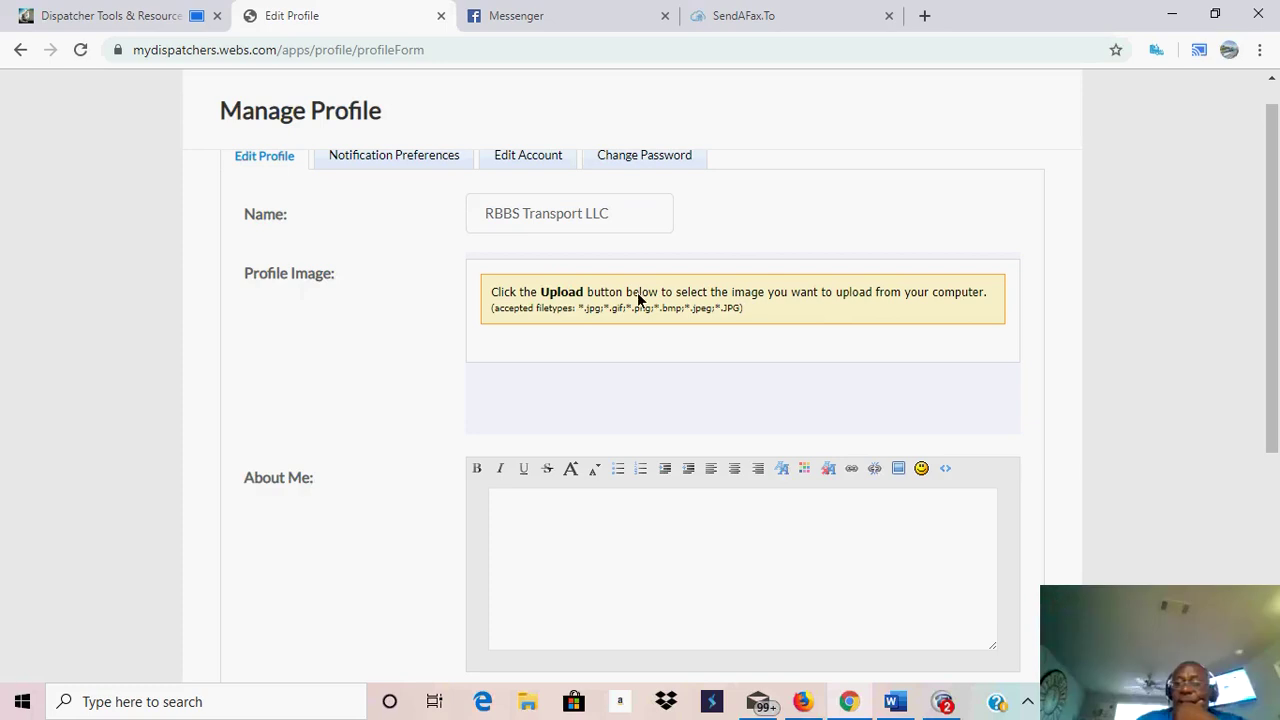
pyautogui.rightClick(560, 294)
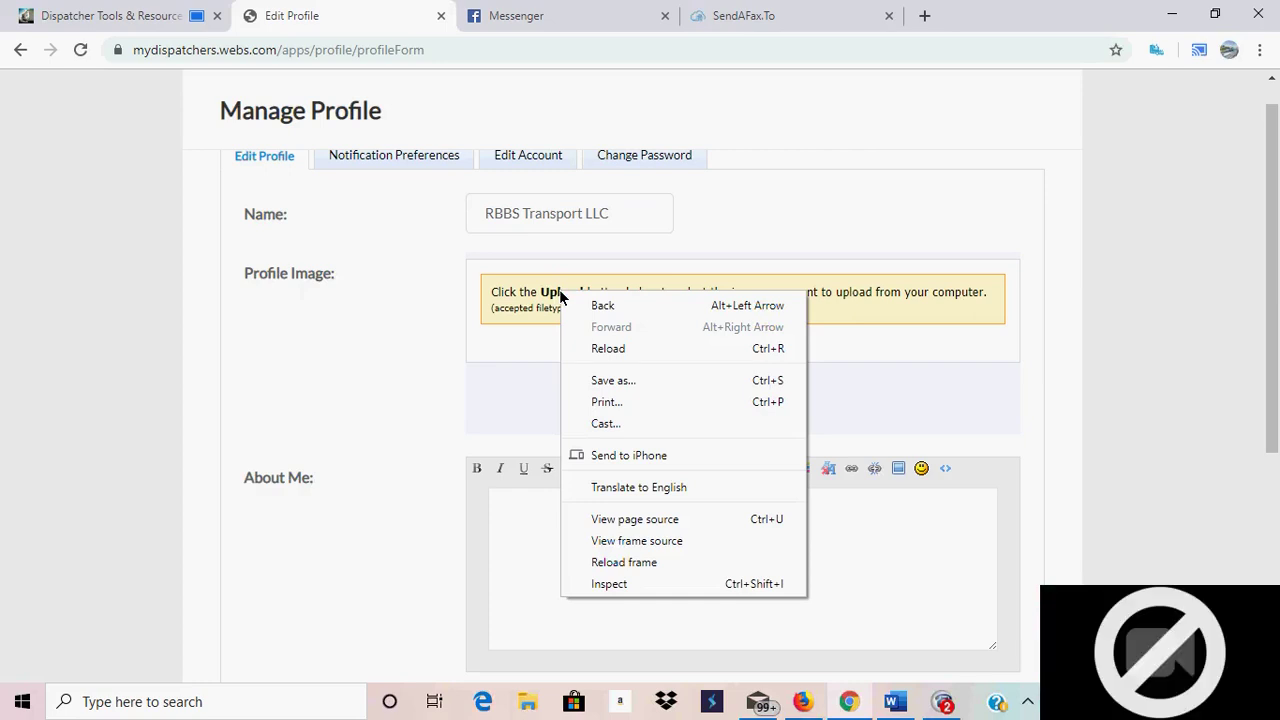
pyautogui.click(512, 306)
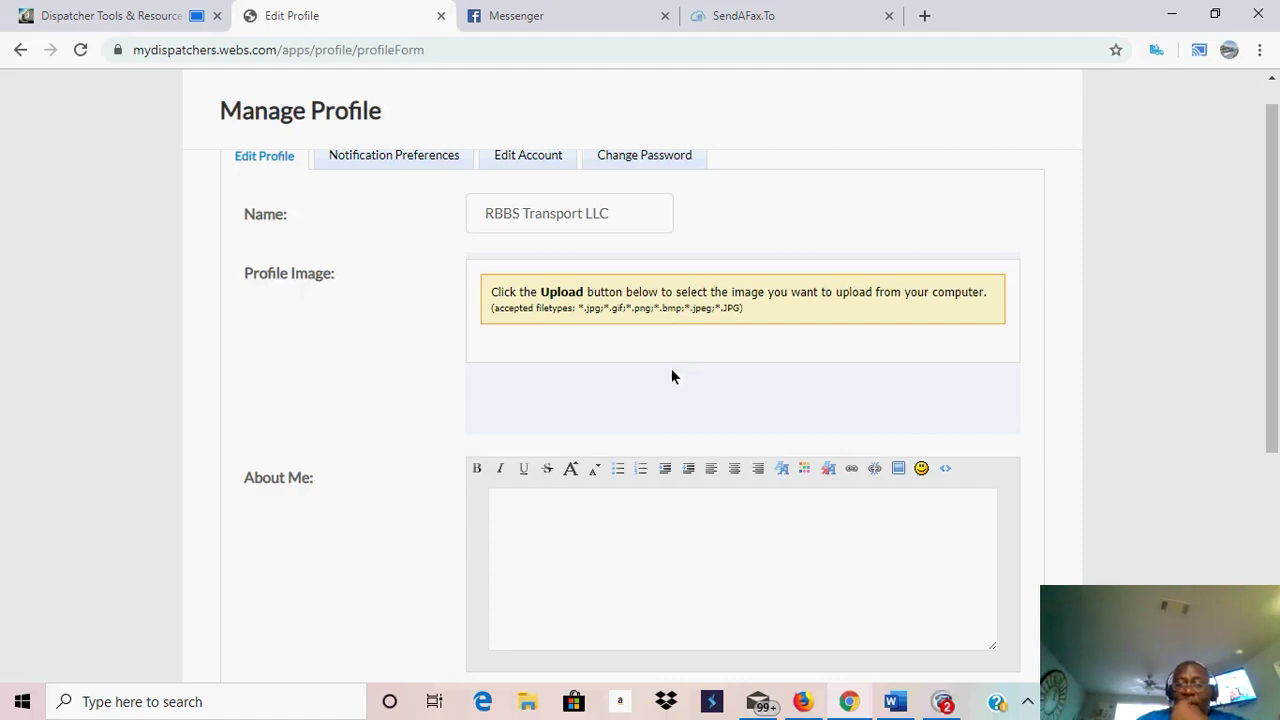
pyautogui.scroll(-4, 862, 365)
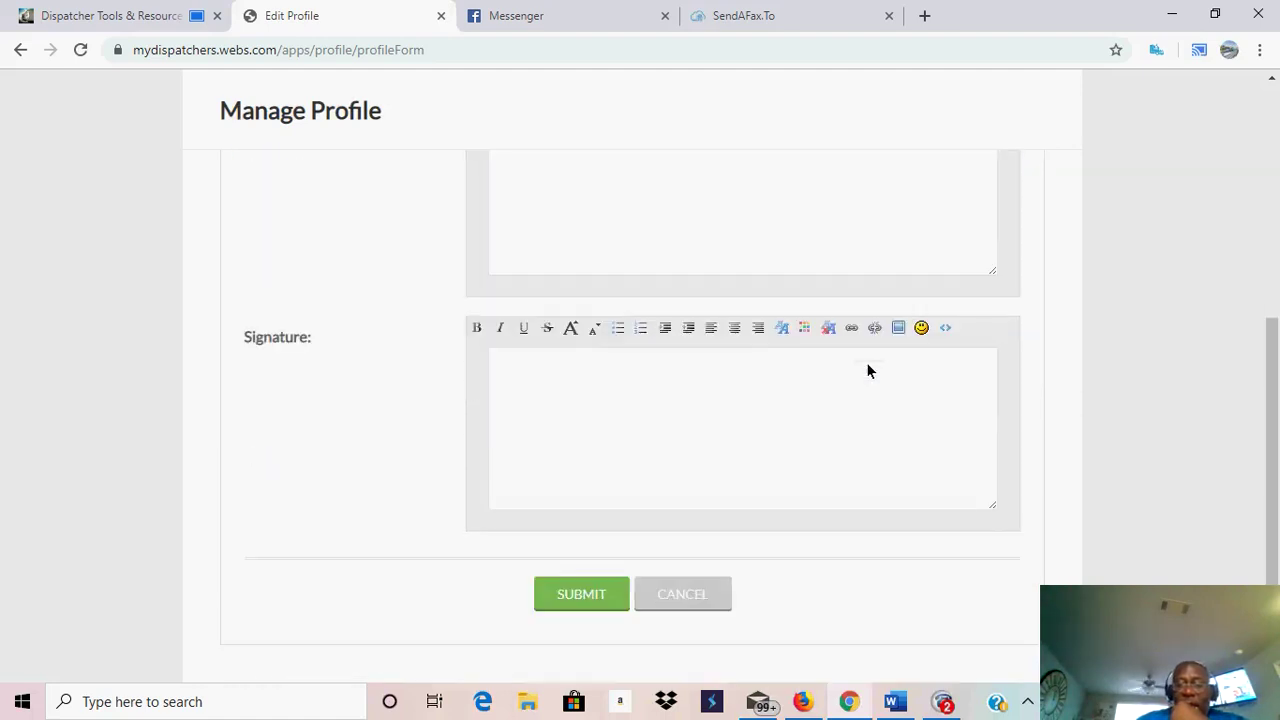
pyautogui.scroll(1, 750, 330)
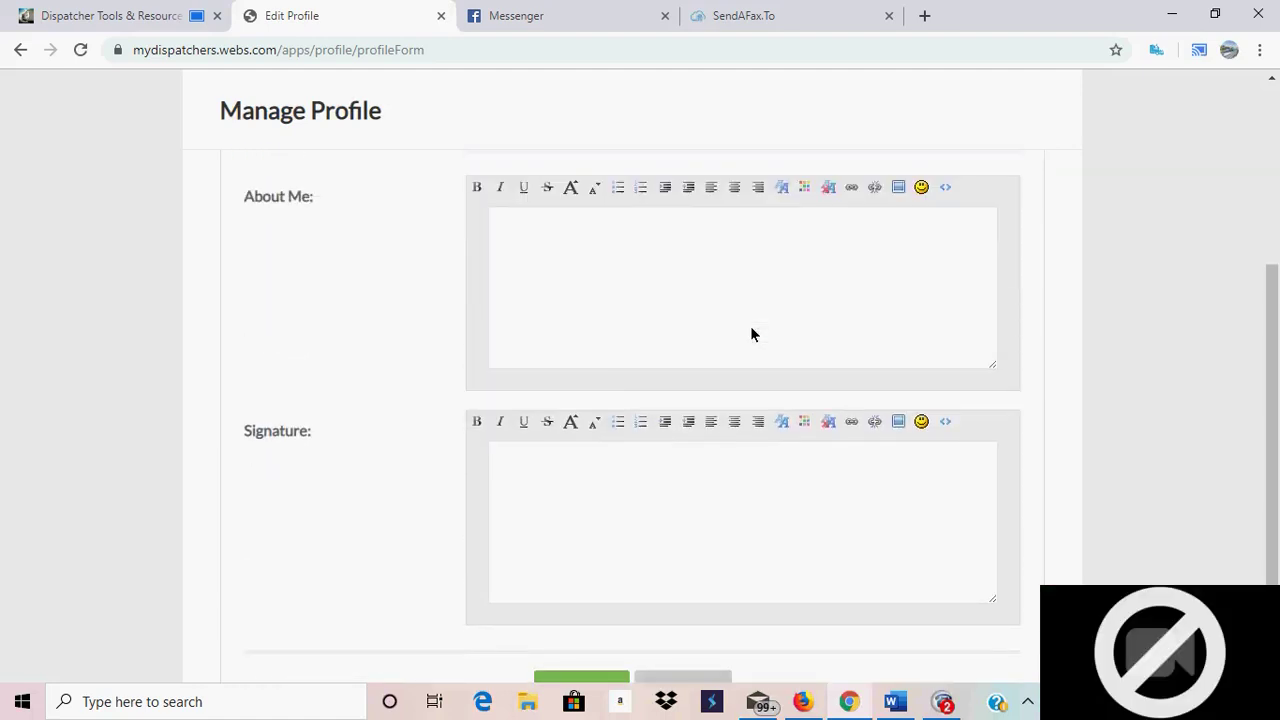
pyautogui.scroll(-1, 753, 334)
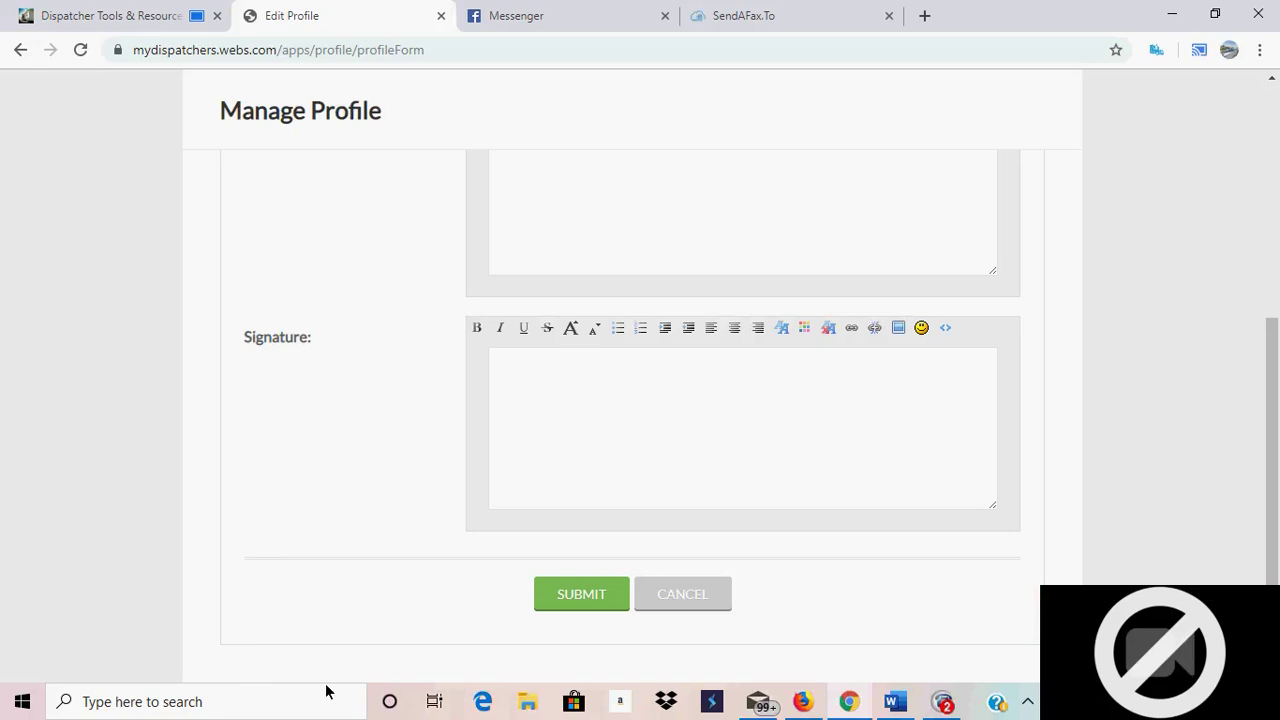
pyautogui.click(18, 704)
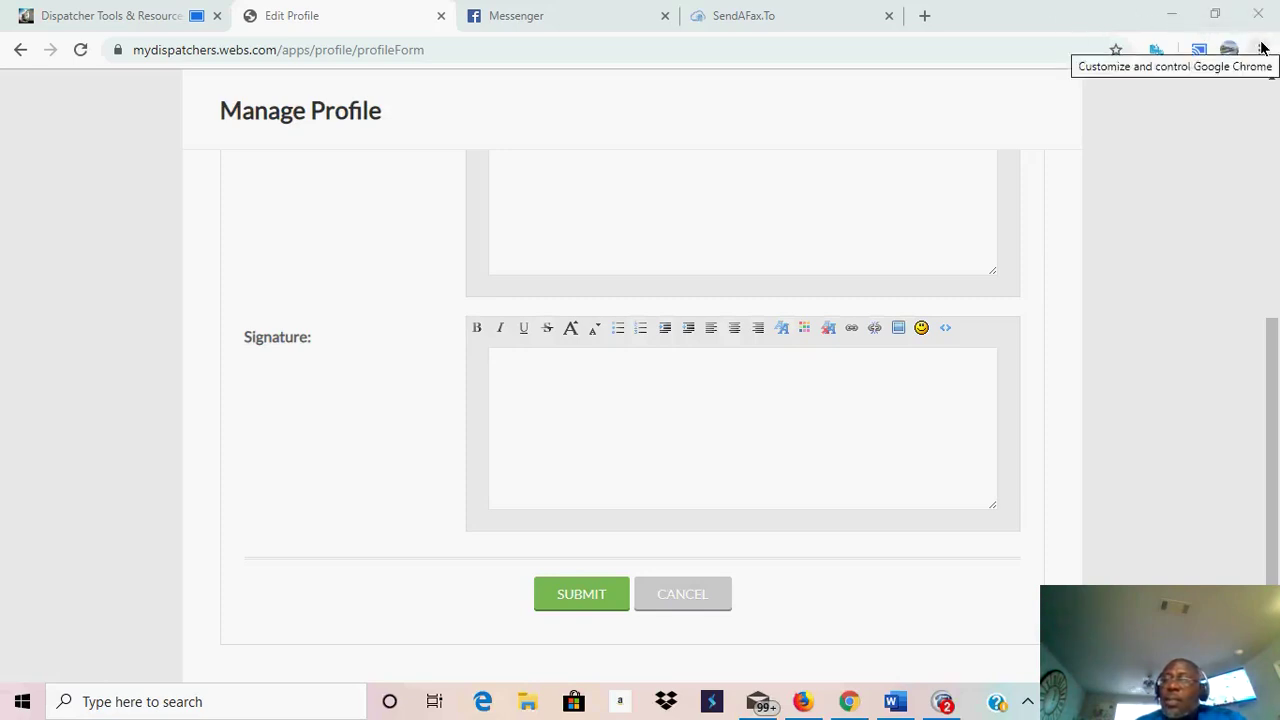
pyautogui.click(1215, 14)
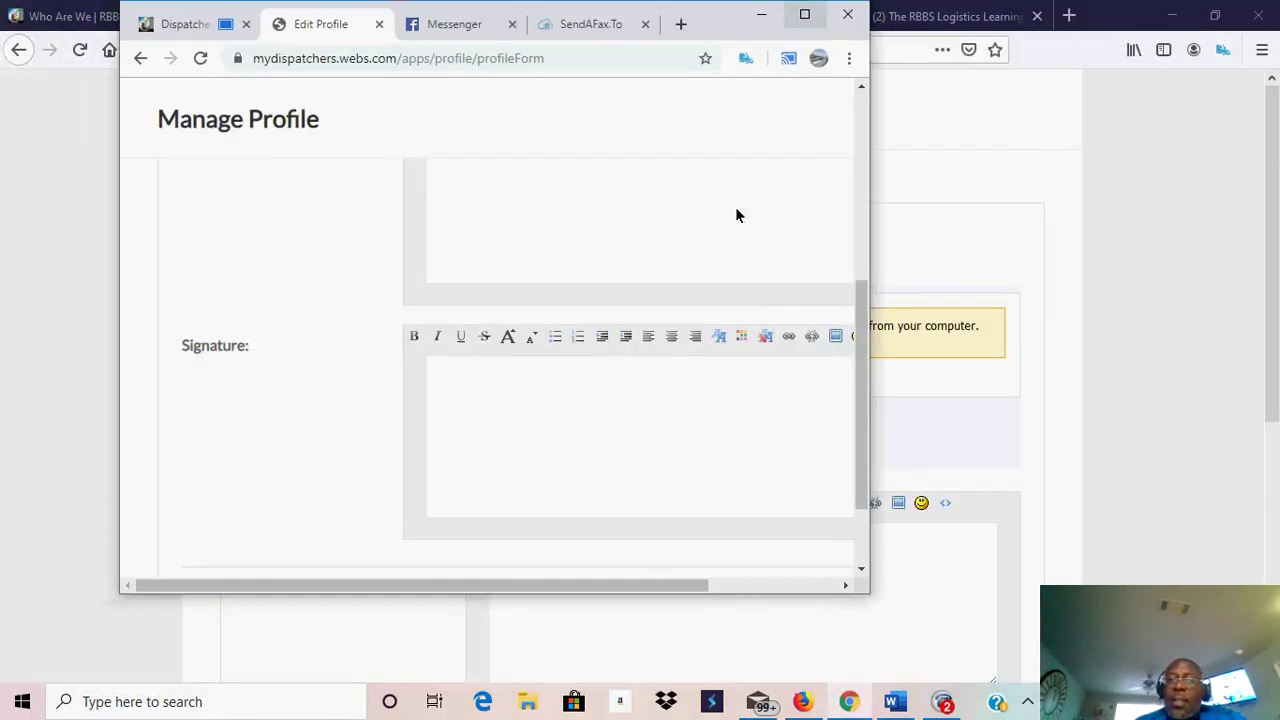
pyautogui.scroll(-2, 674, 425)
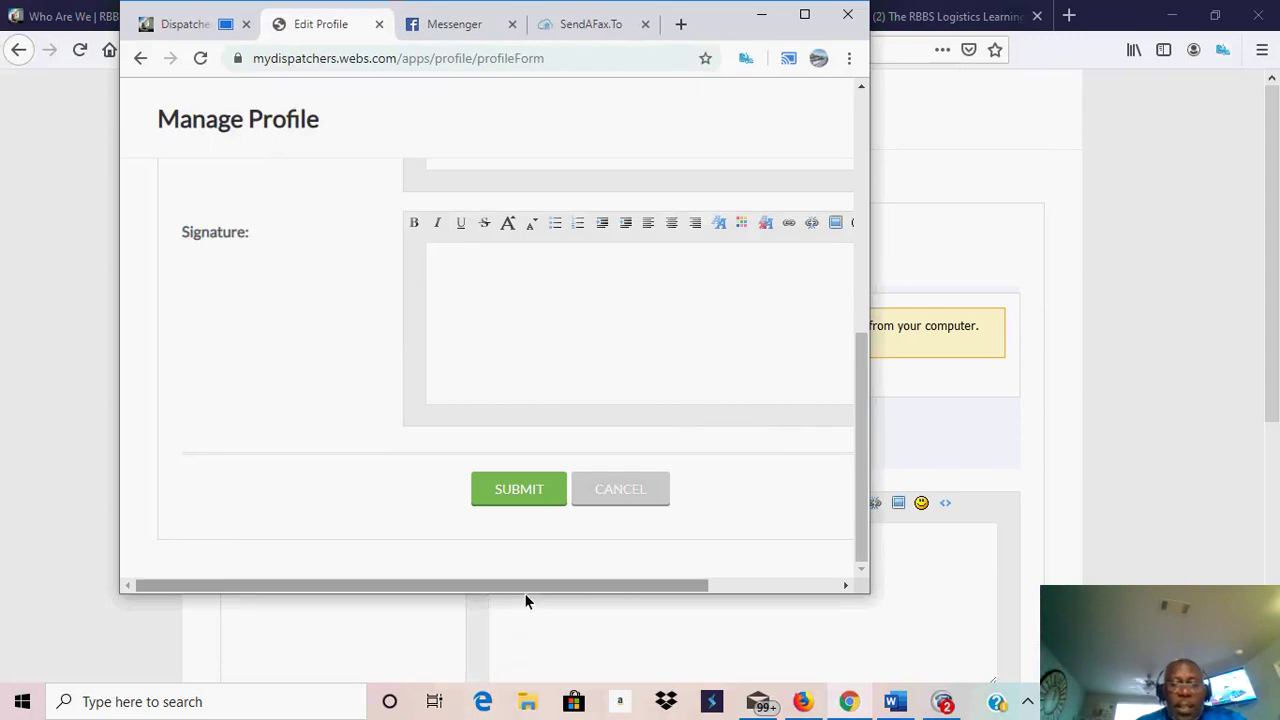
pyautogui.moveTo(528, 590); pyautogui.dragTo(805, 567)
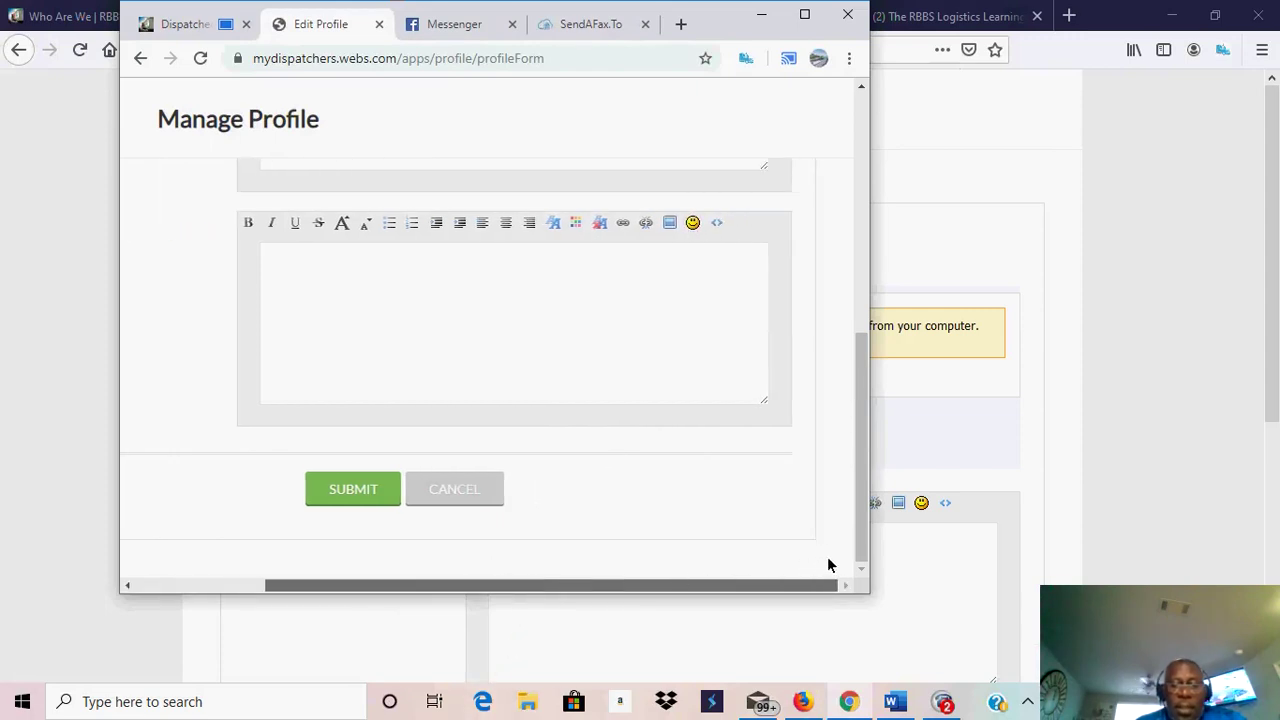
pyautogui.moveTo(703, 582); pyautogui.dragTo(334, 588)
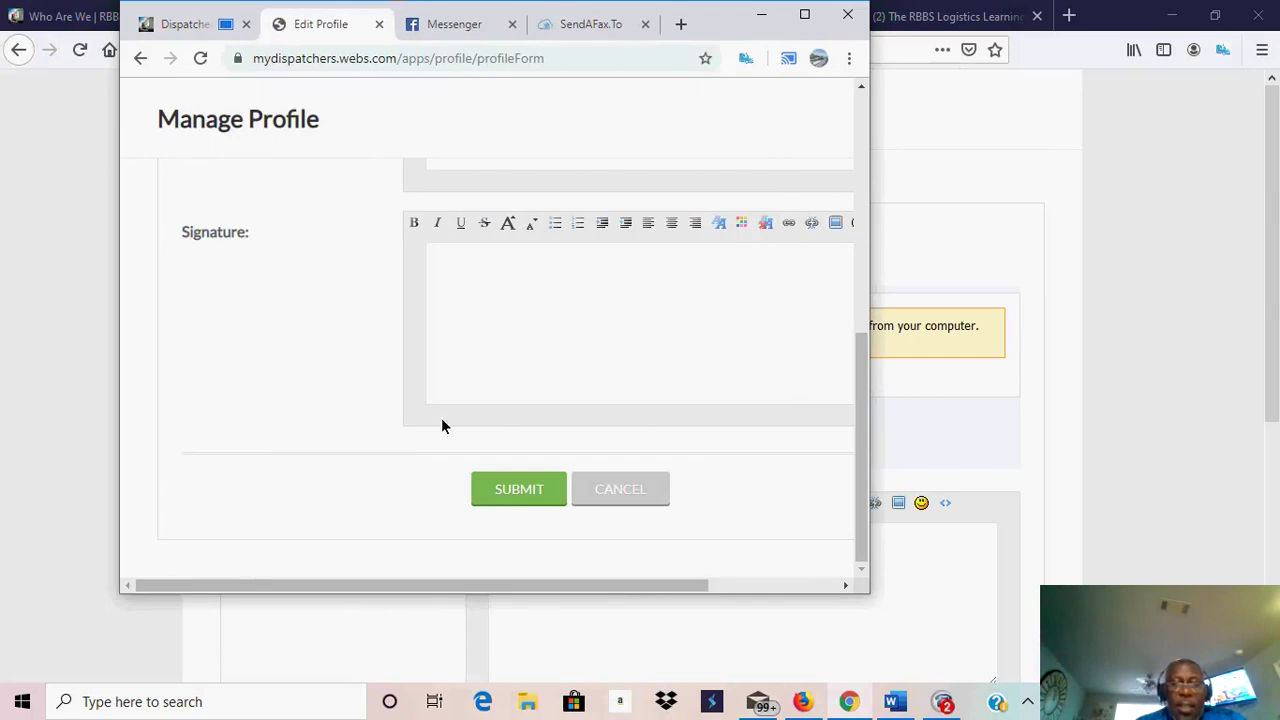
pyautogui.scroll(10, 441, 418)
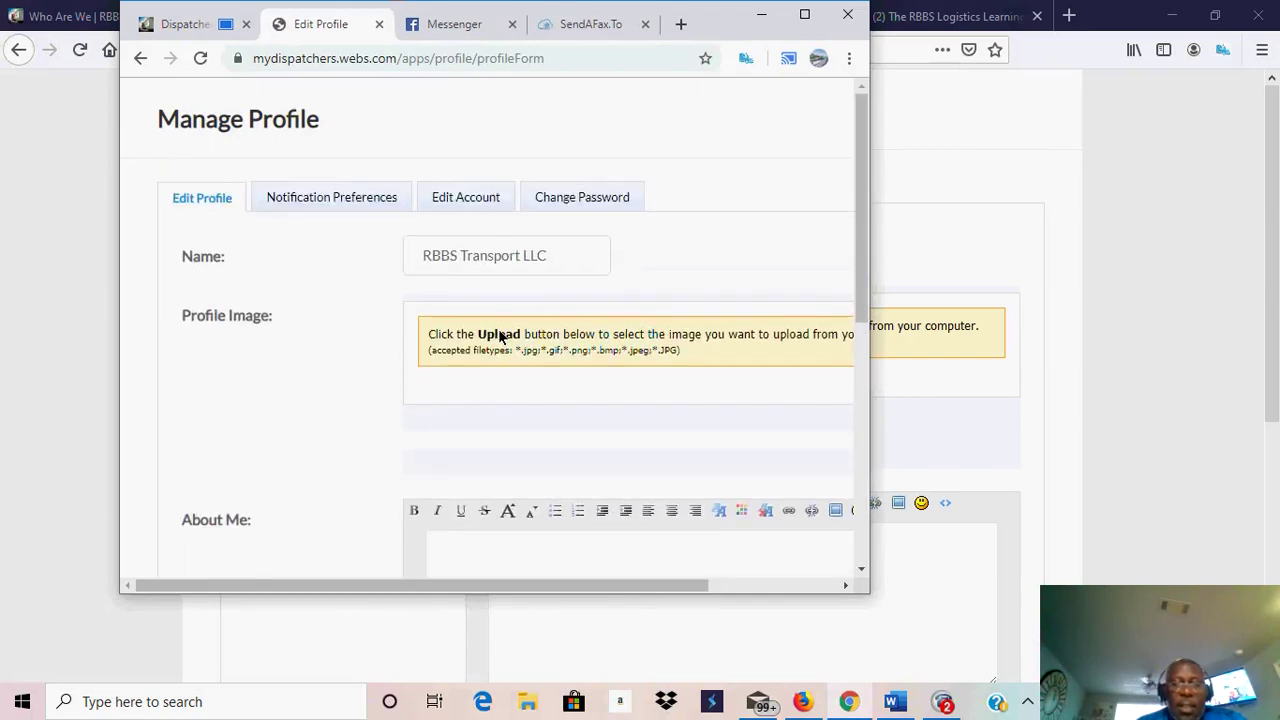
pyautogui.scroll(-10, 488, 350)
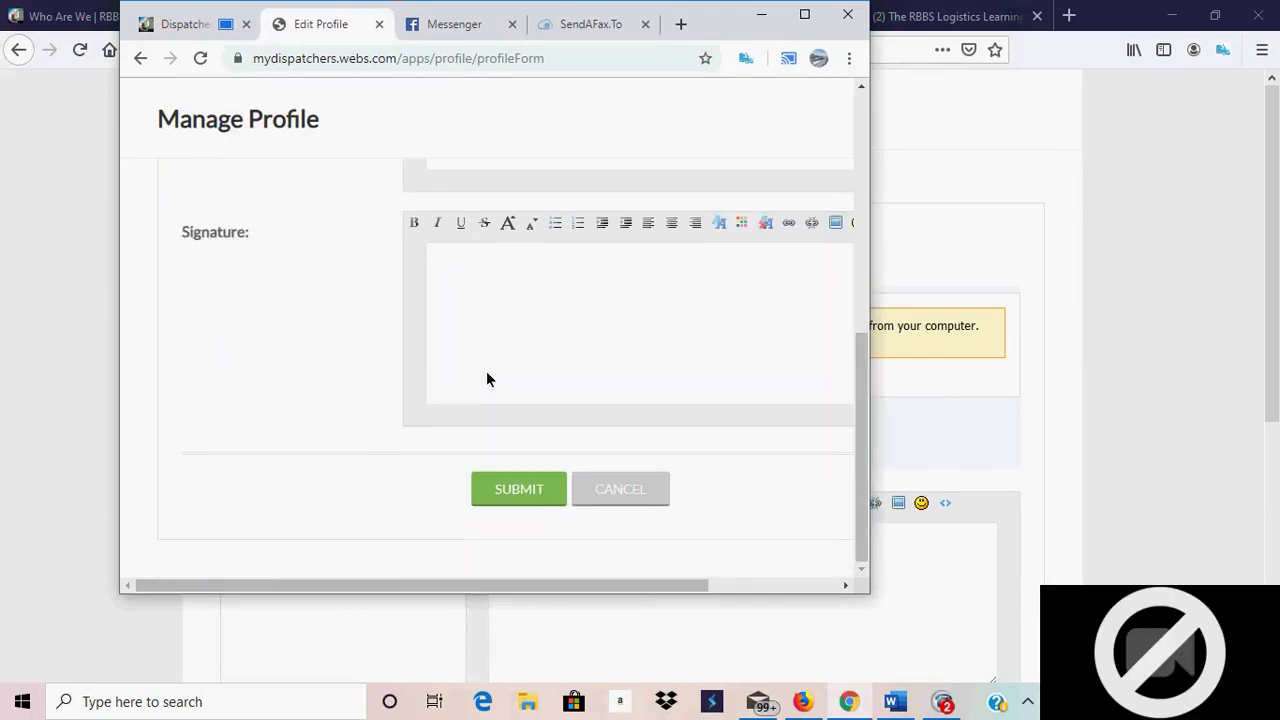
pyautogui.click(806, 14)
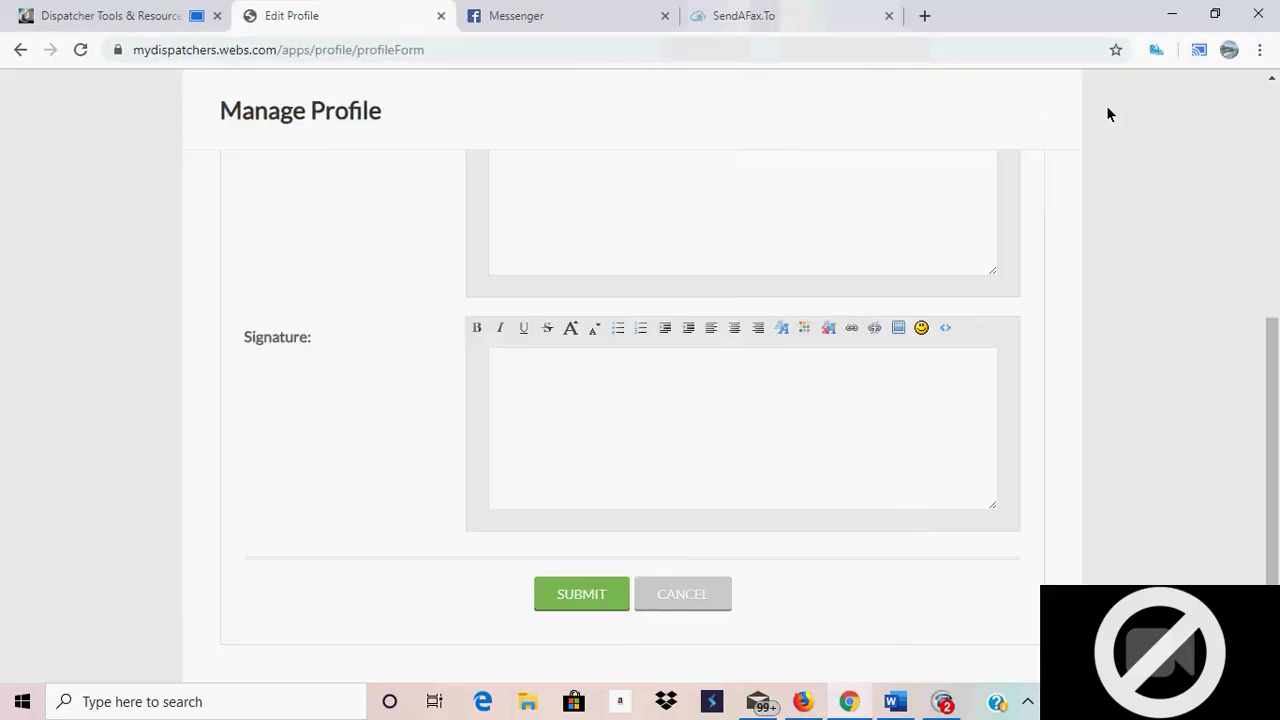
pyautogui.scroll(10, 1173, 129)
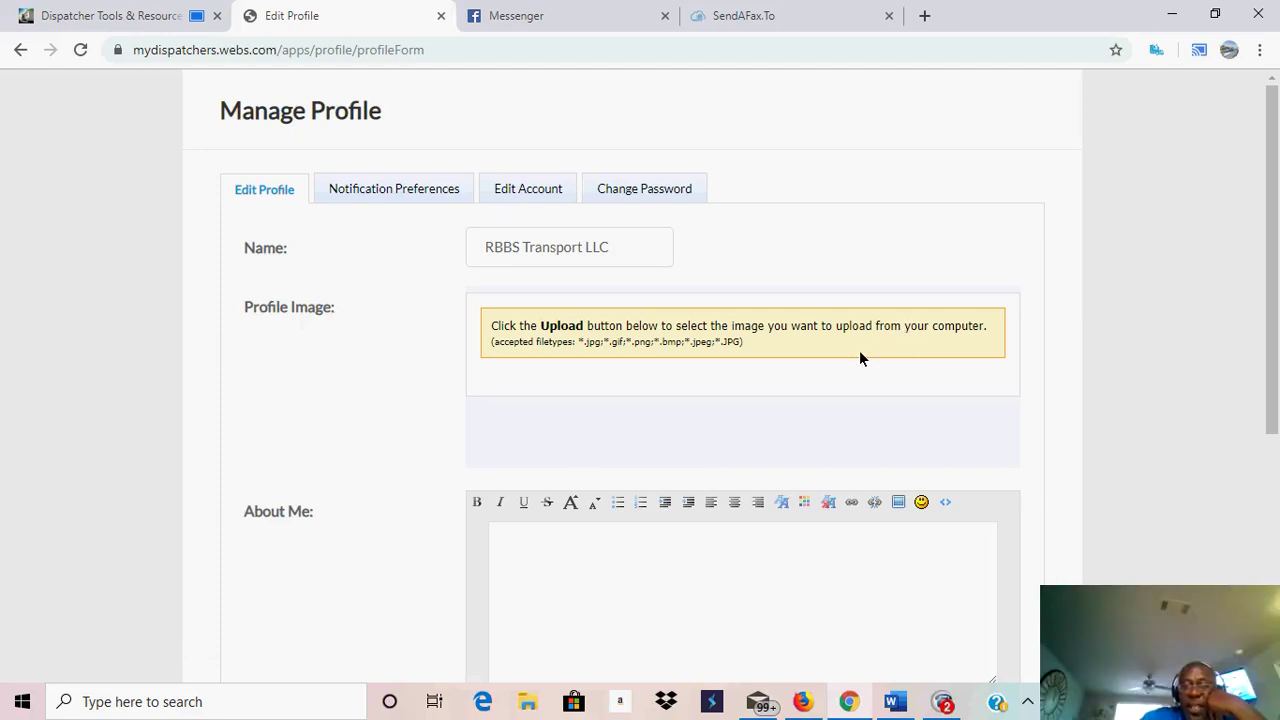
pyautogui.scroll(-4, 840, 360)
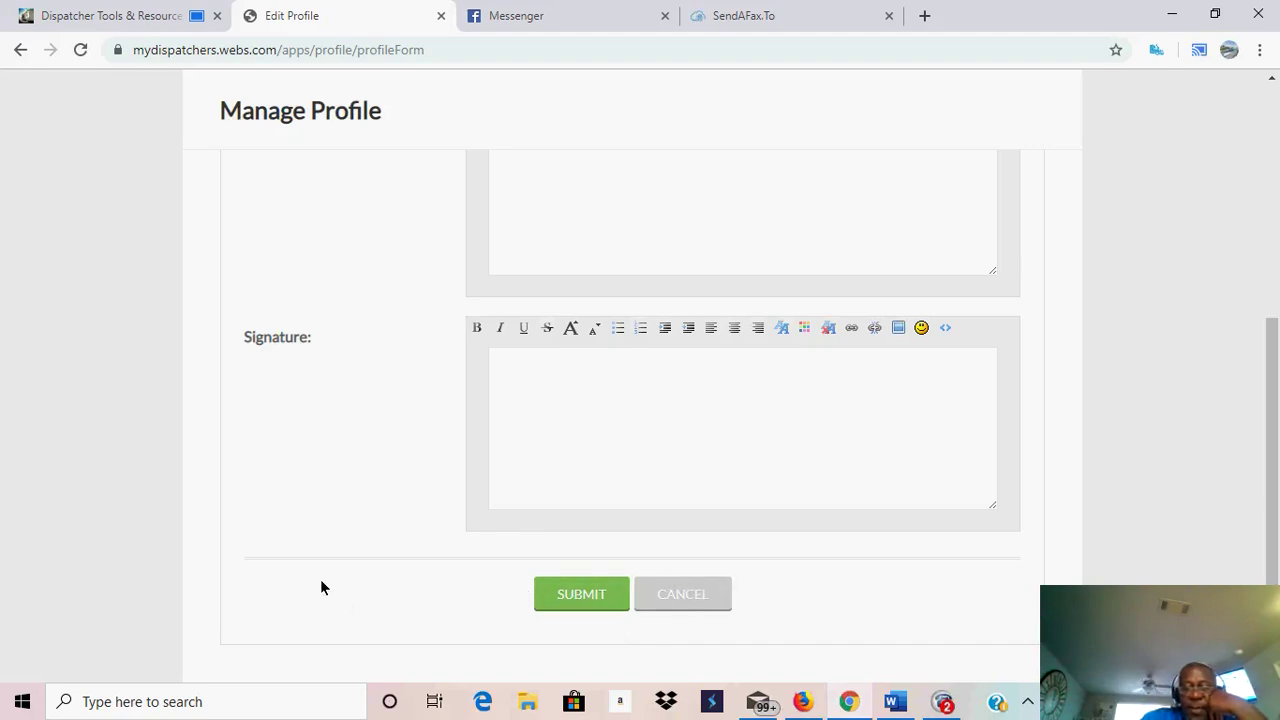
pyautogui.moveTo(297, 565)
pyautogui.mouseDown()
pyautogui.moveTo(489, 540)
pyautogui.moveTo(786, 560)
pyautogui.mouseUp()
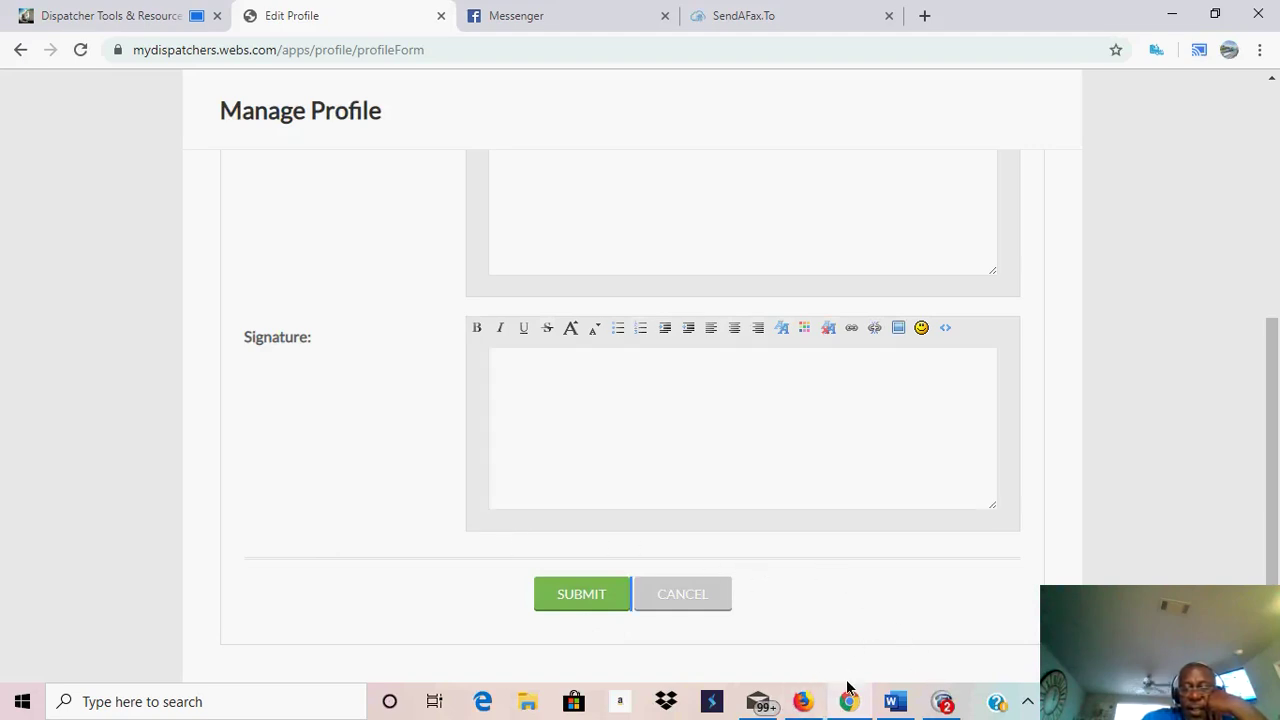
pyautogui.scroll(3, 1034, 600)
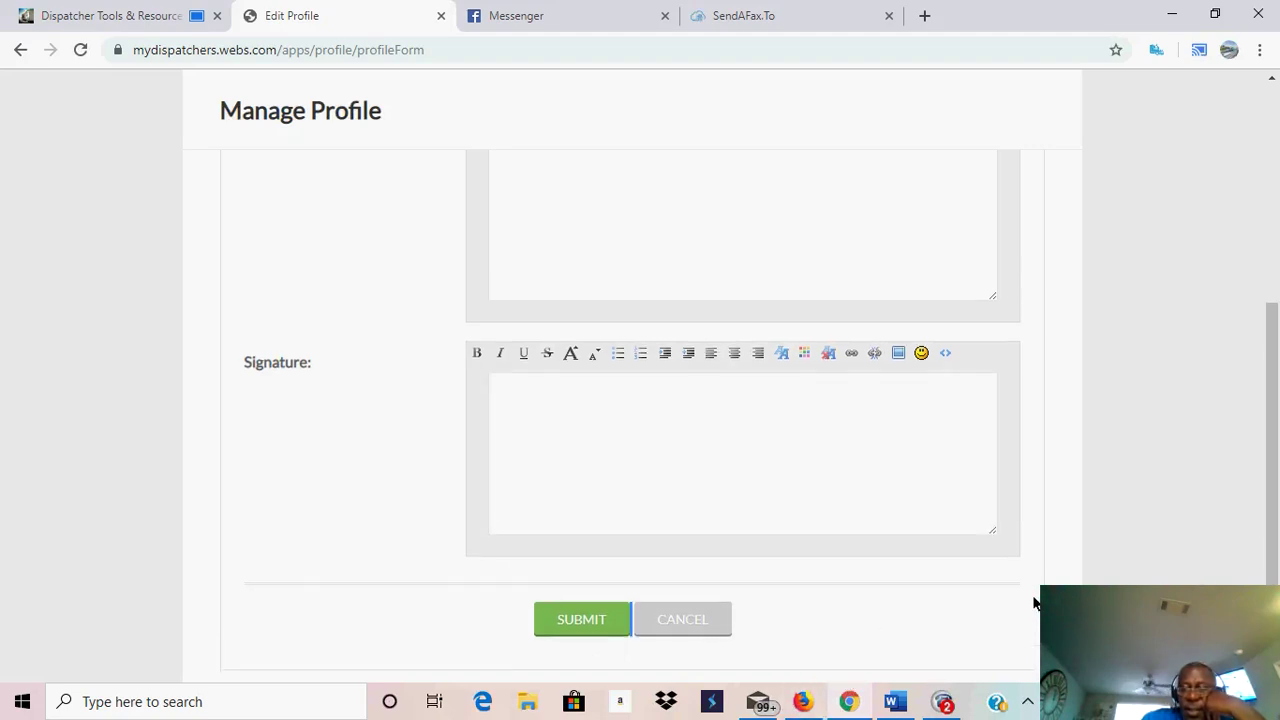
pyautogui.scroll(-3, 1034, 586)
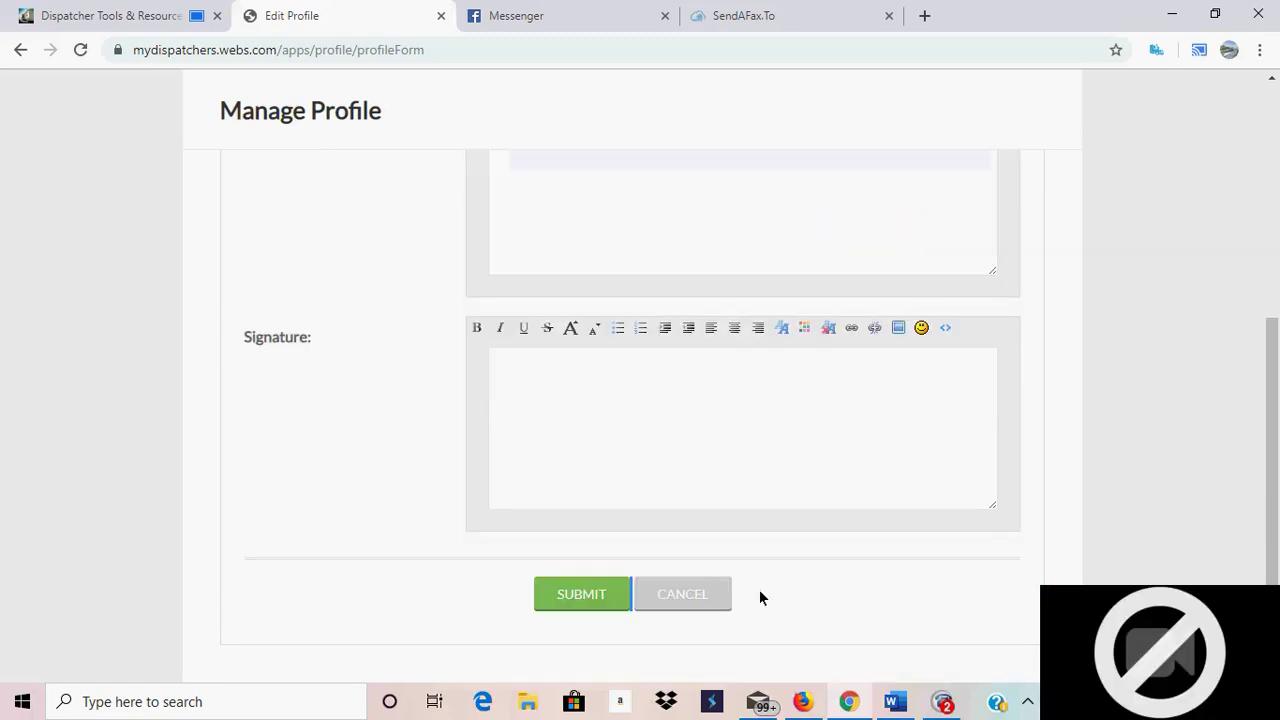
pyautogui.scroll(5, 460, 597)
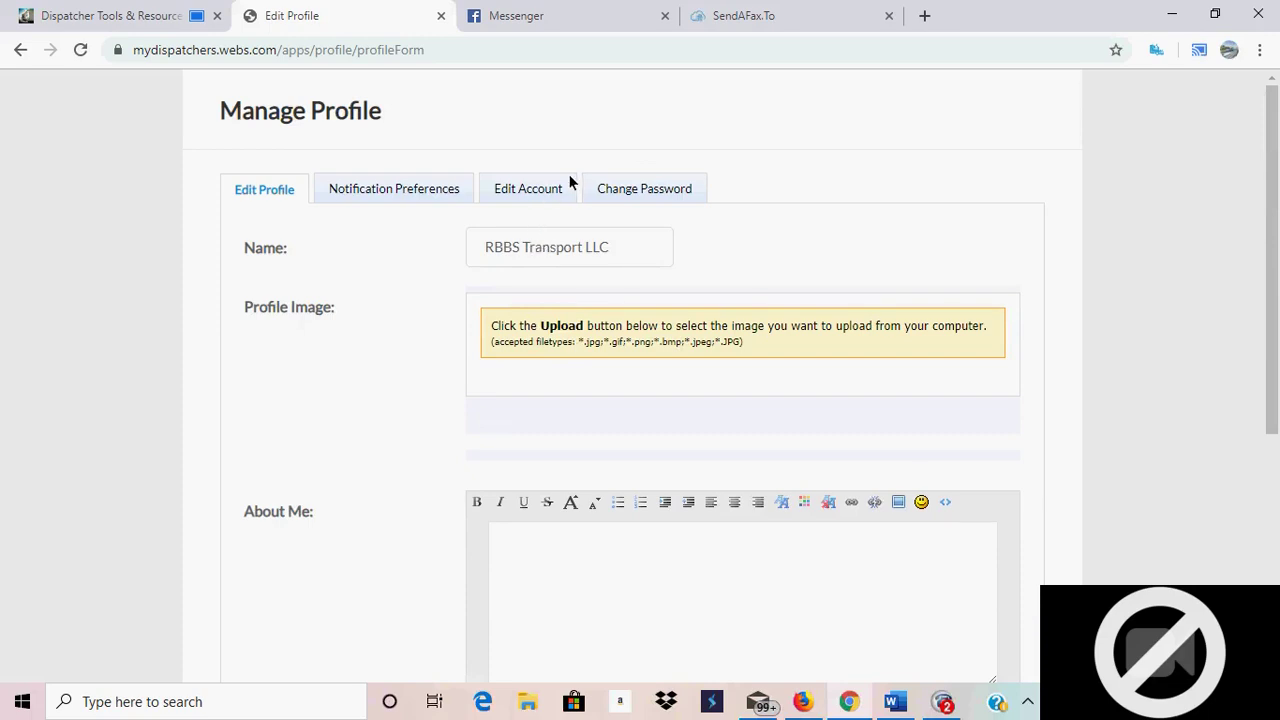
# Step: Check the account form with the Gender setting, then return to Edit Profile
pyautogui.click(519, 185)
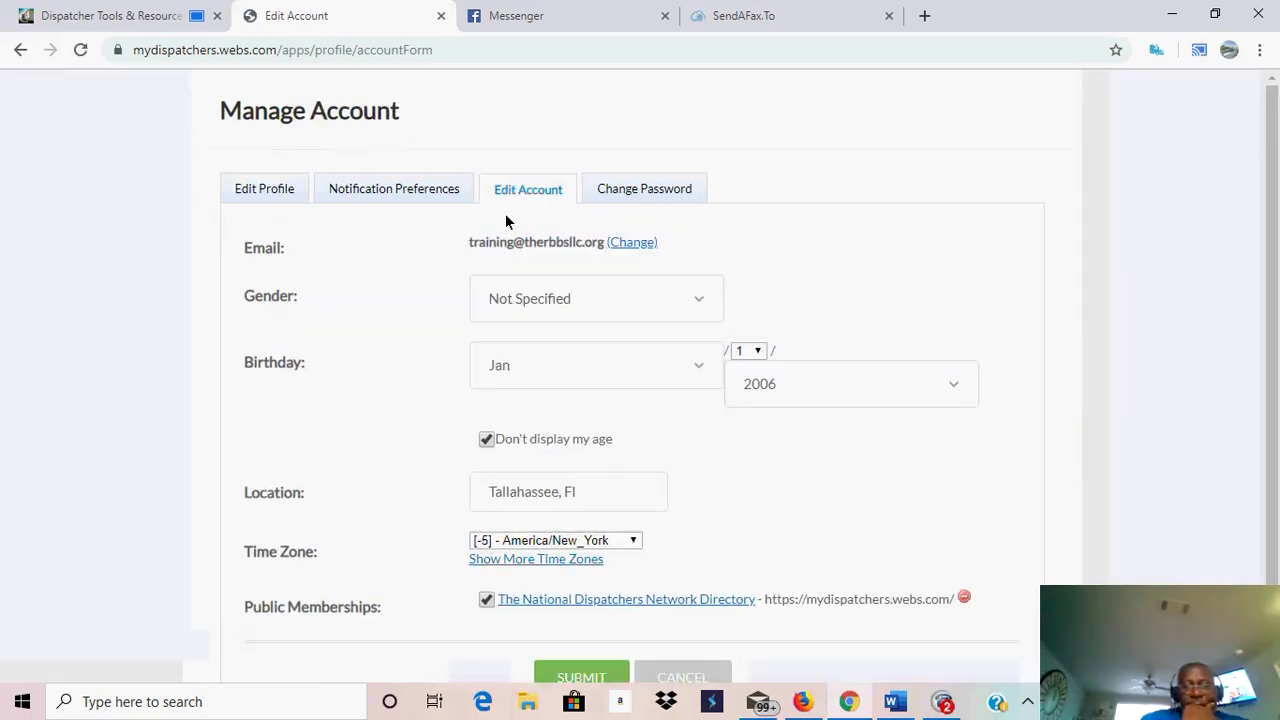
pyautogui.scroll(-2, 506, 222)
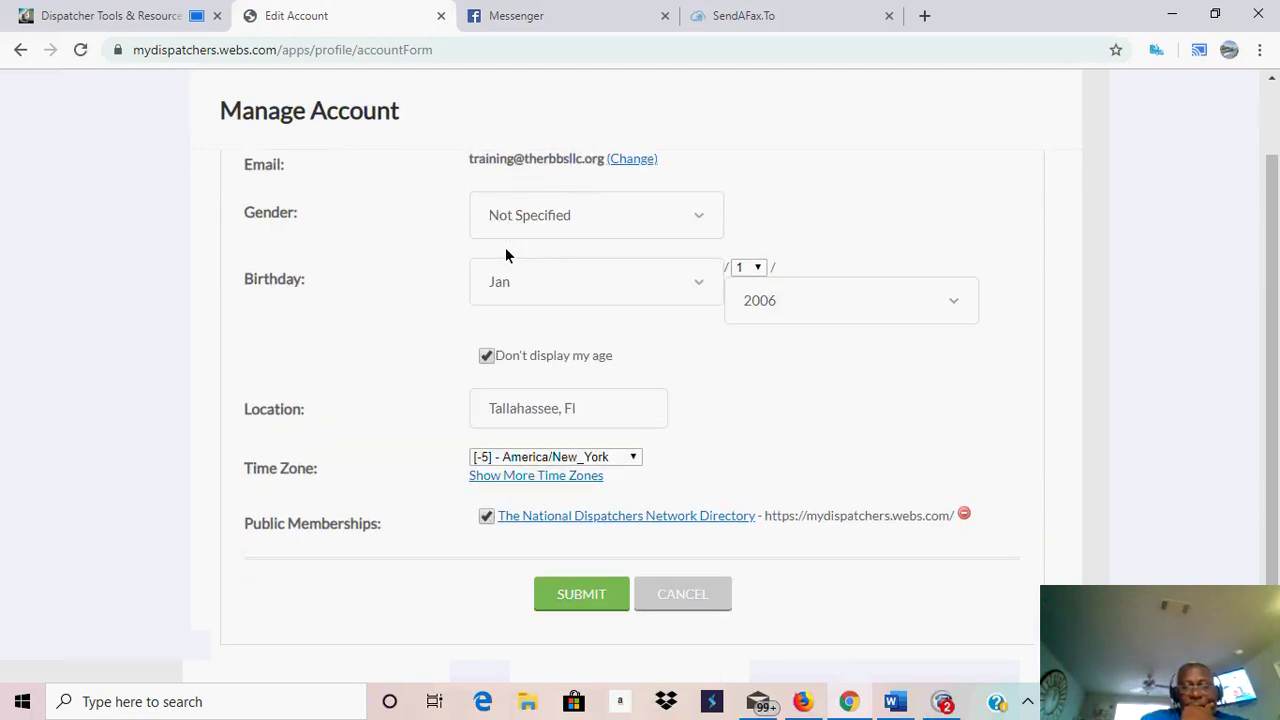
pyautogui.scroll(2, 506, 254)
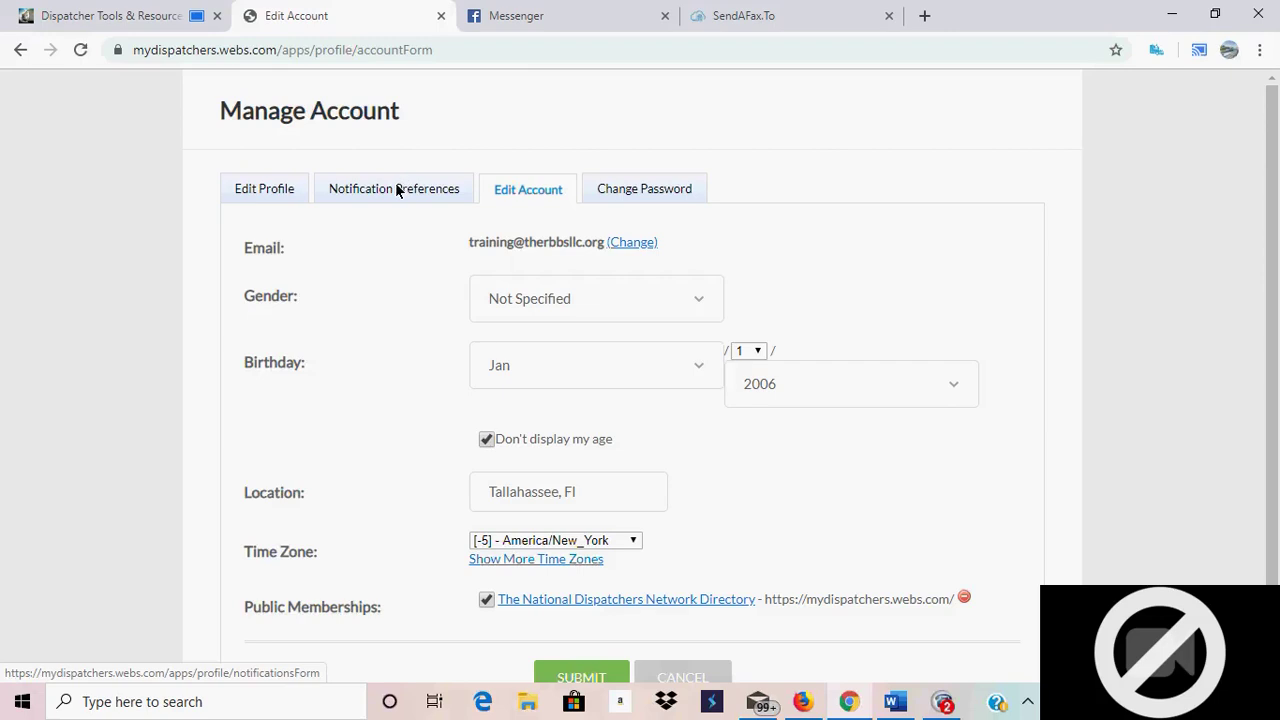
pyautogui.click(254, 190)
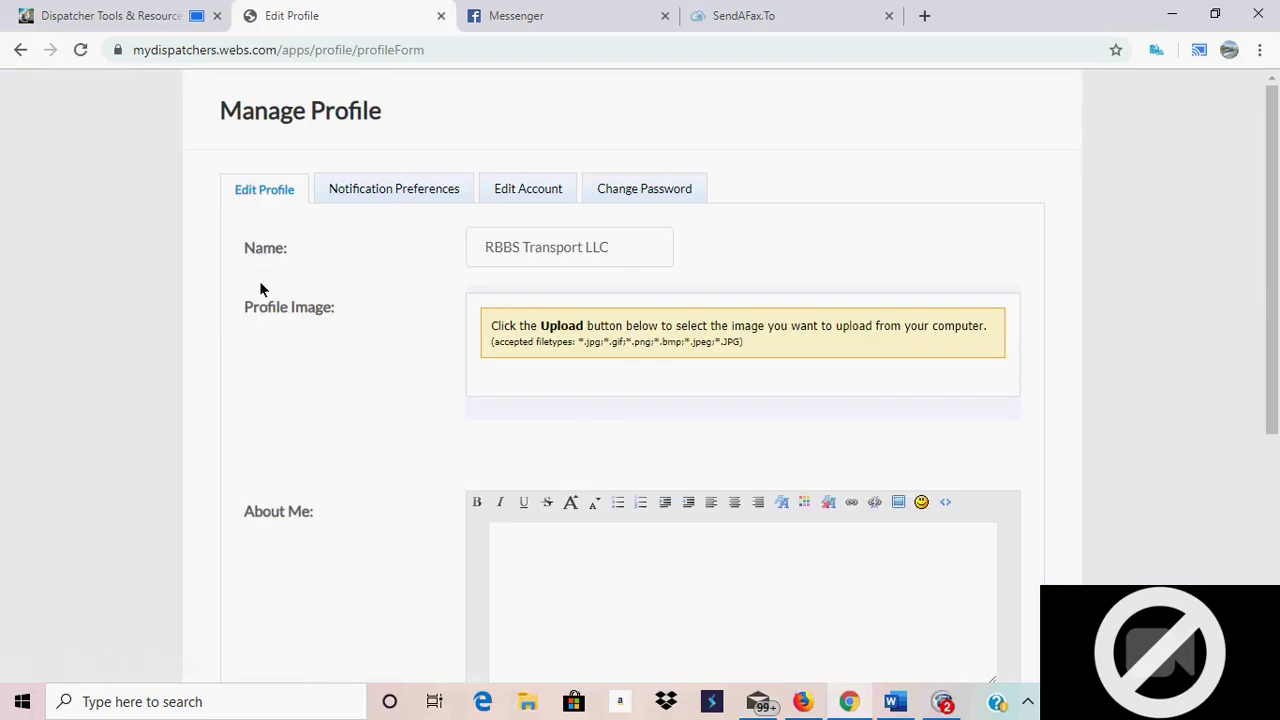
# Step: Examine the Profile Image label and dismiss the stray page context menus
pyautogui.moveTo(245, 306); pyautogui.dragTo(354, 306)
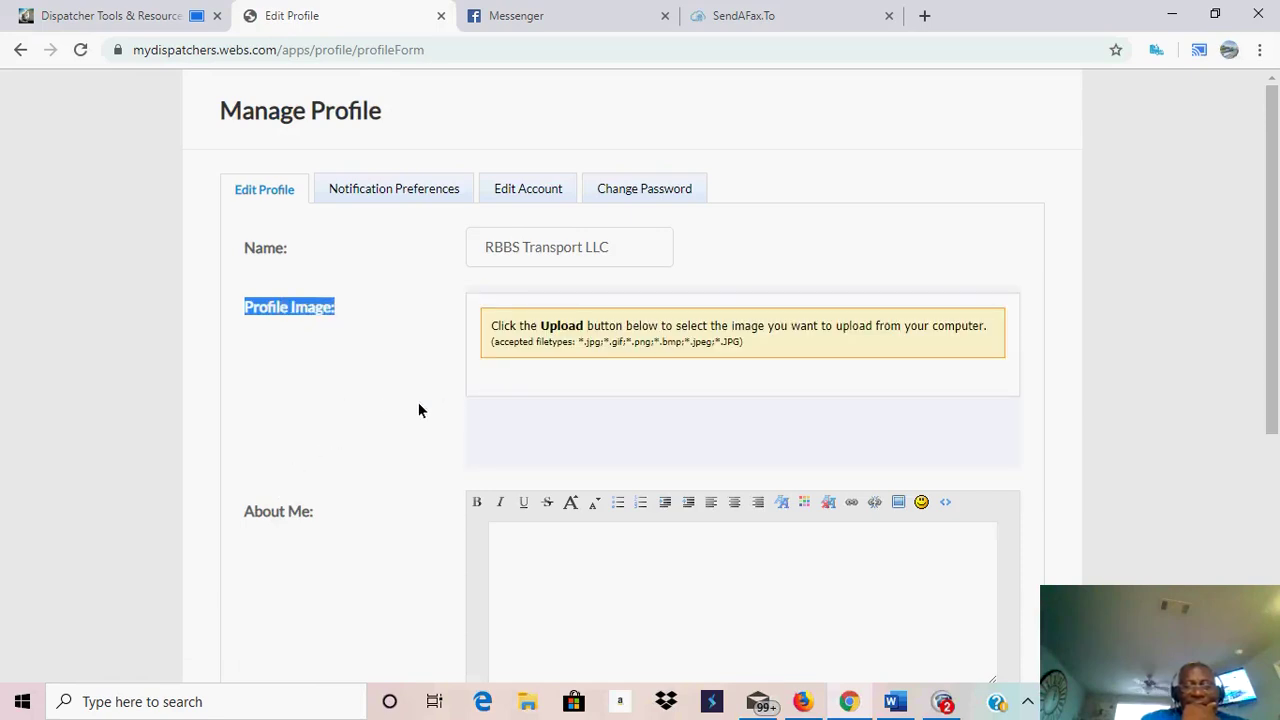
pyautogui.rightClick(310, 313)
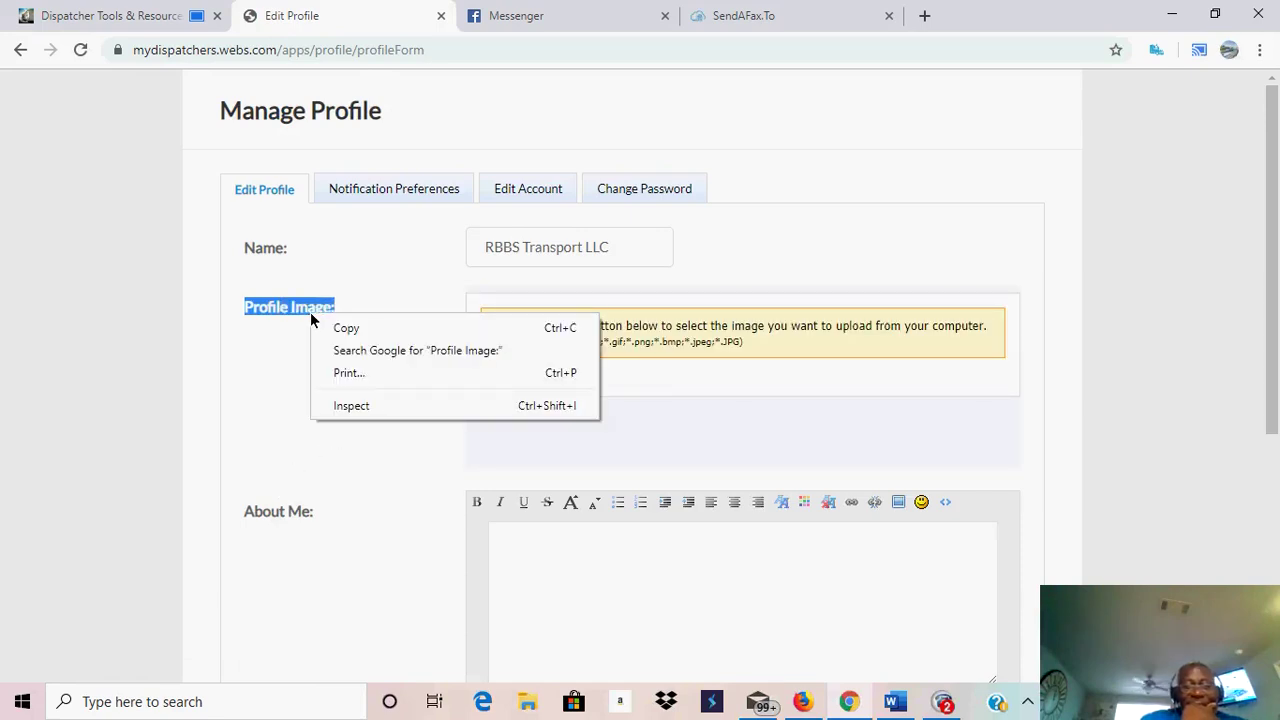
pyautogui.click(298, 339)
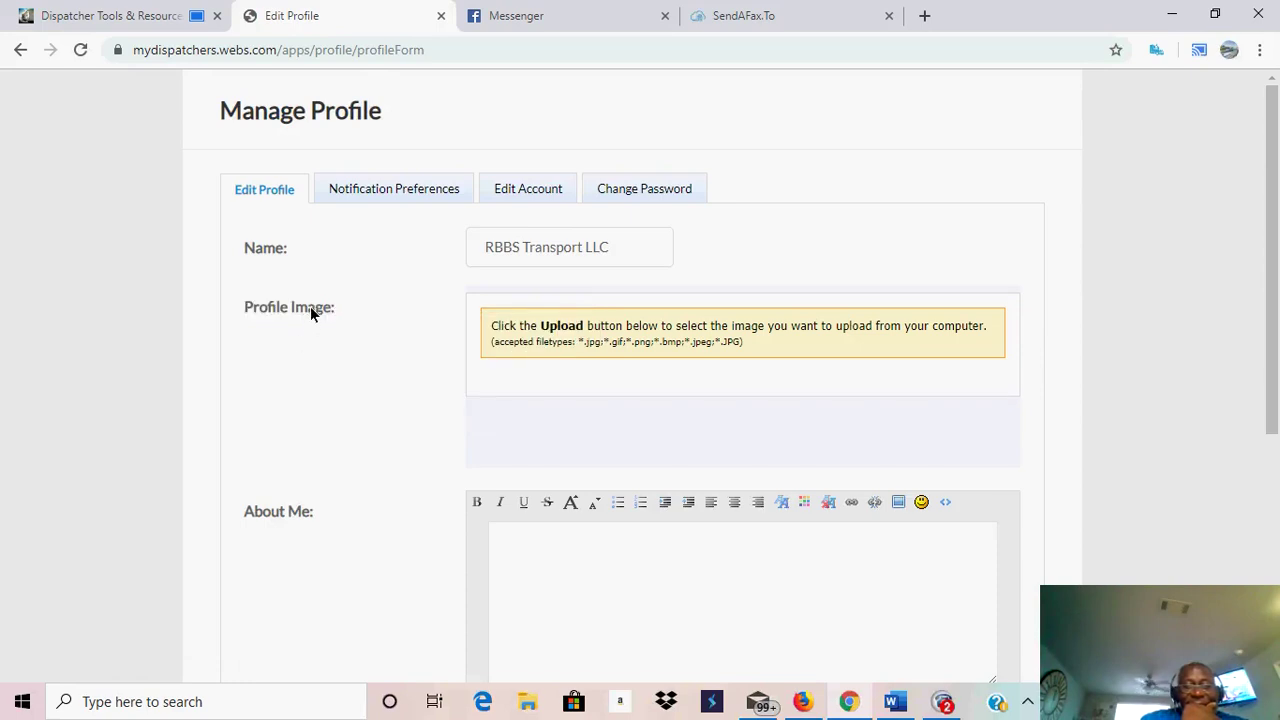
pyautogui.rightClick(311, 312)
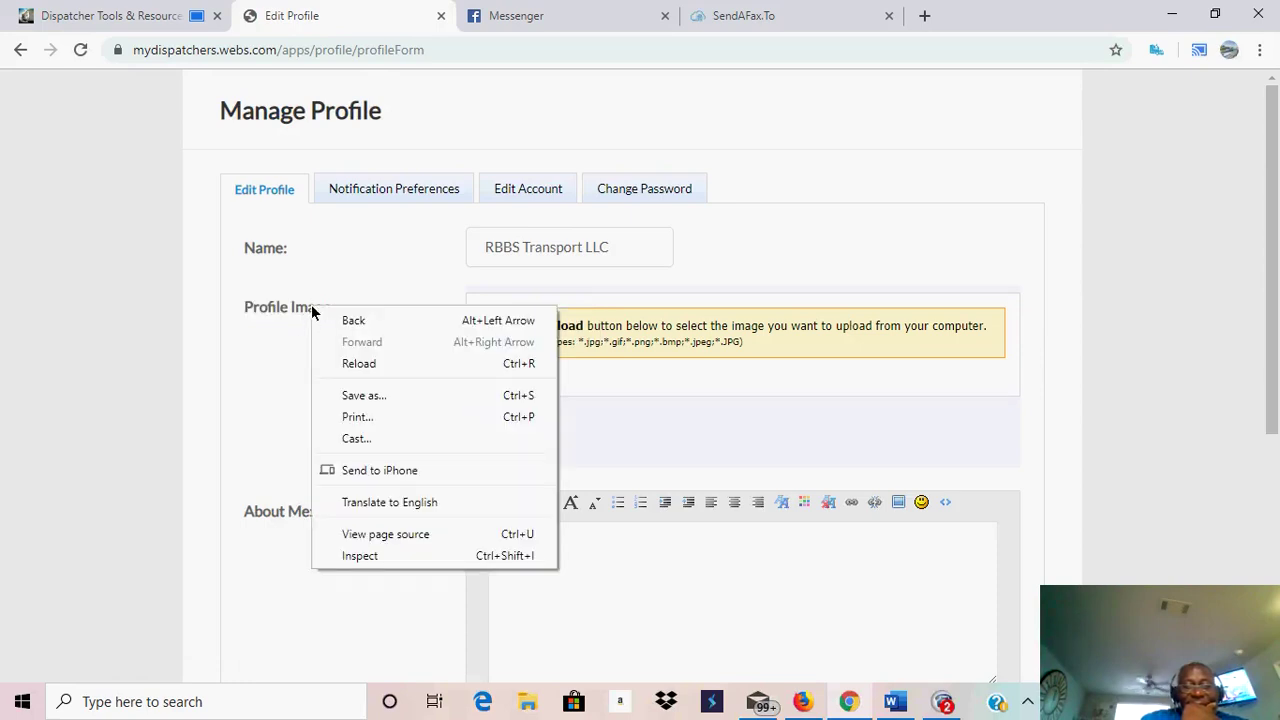
pyautogui.rightClick(260, 331)
pyautogui.click(247, 321)
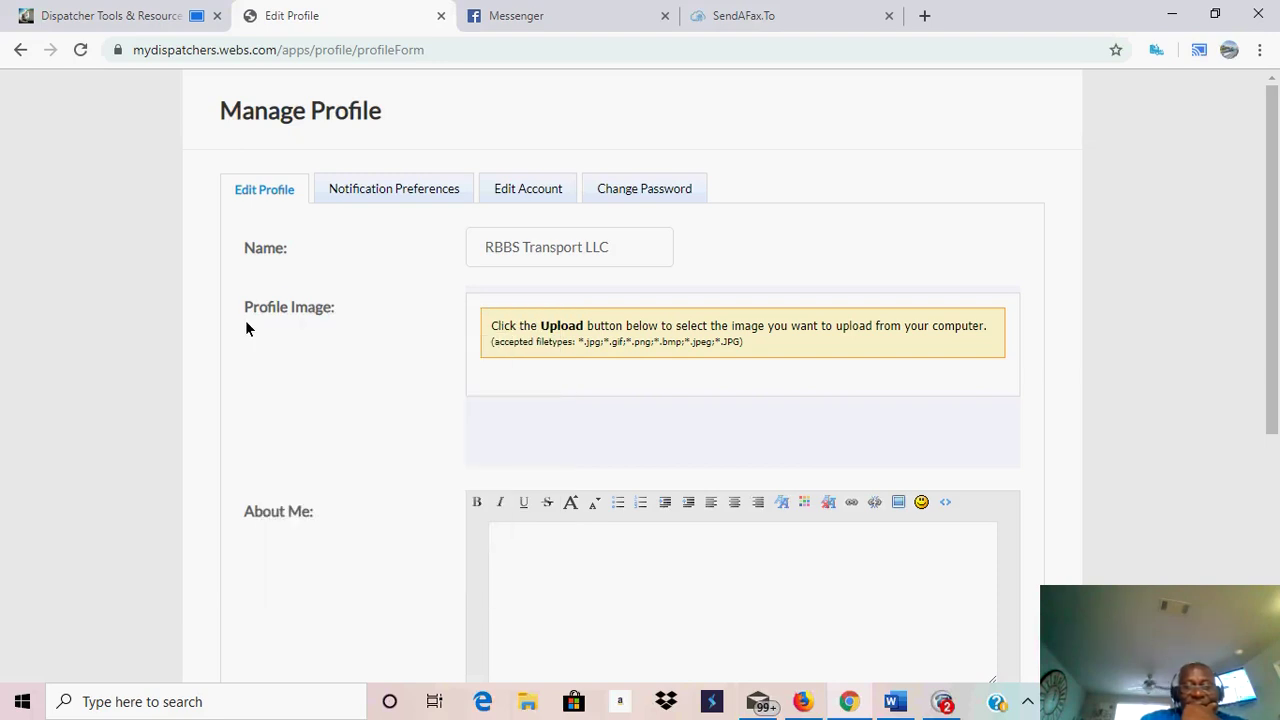
pyautogui.doubleClick(246, 321)
pyautogui.click(325, 312)
pyautogui.rightClick(545, 312)
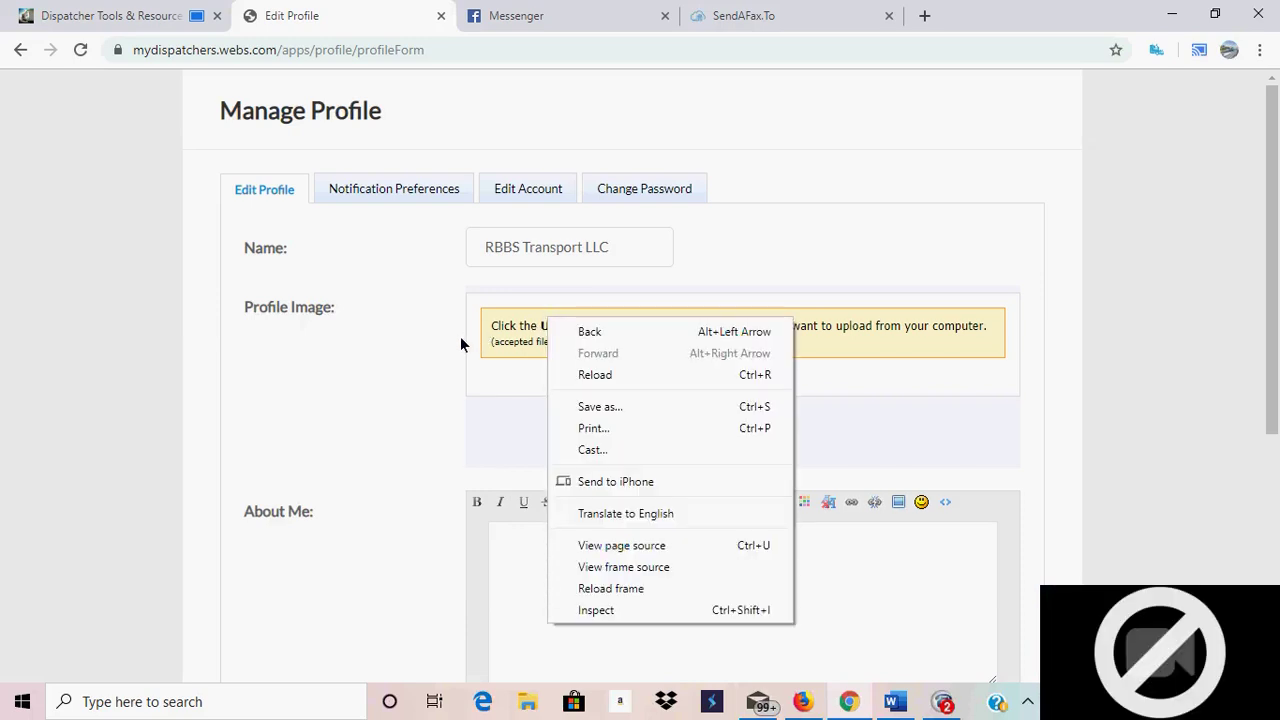
pyautogui.click(436, 356)
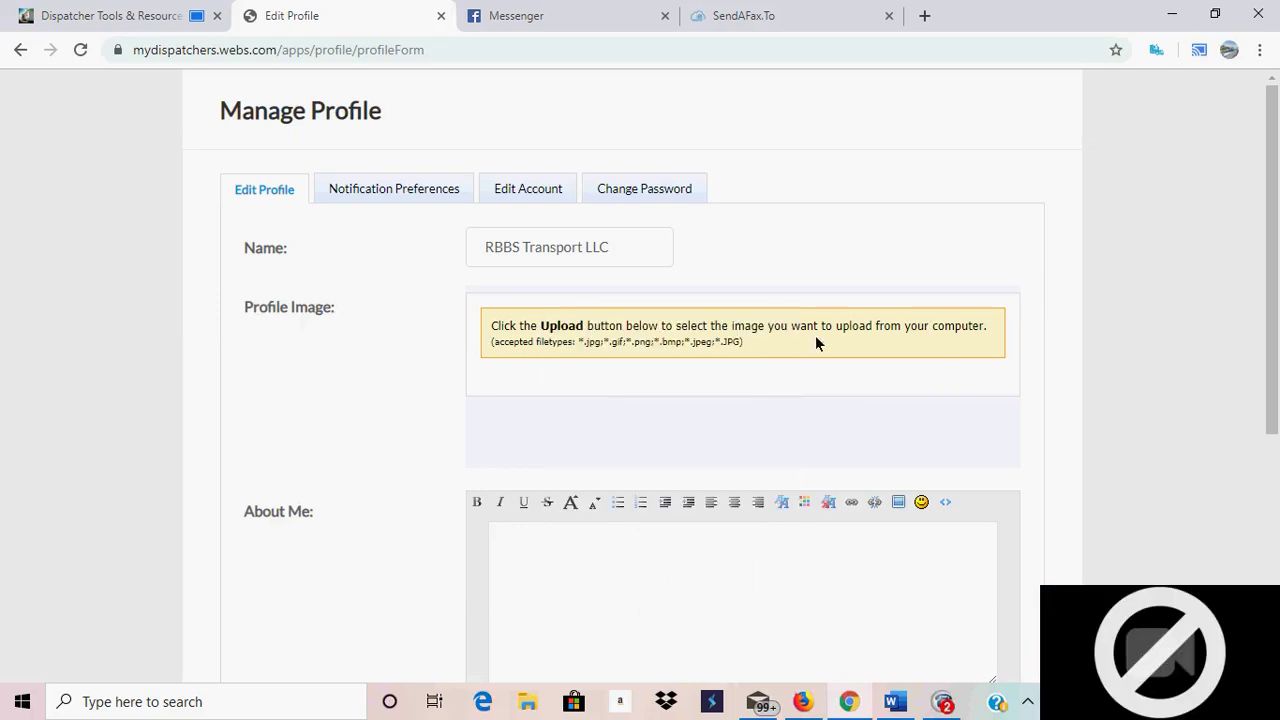
# Step: Review the empty About Me and Signature fields, then open Notification Preferences
pyautogui.scroll(-2, 751, 355)
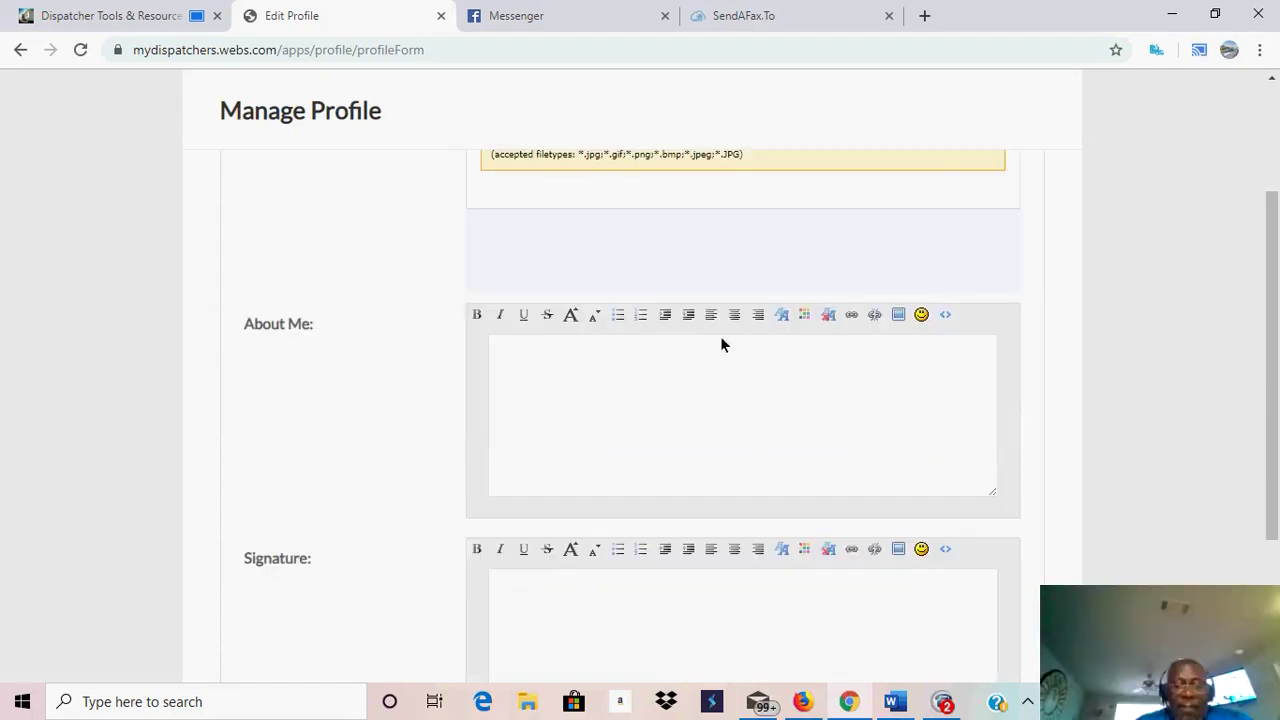
pyautogui.scroll(2, 742, 226)
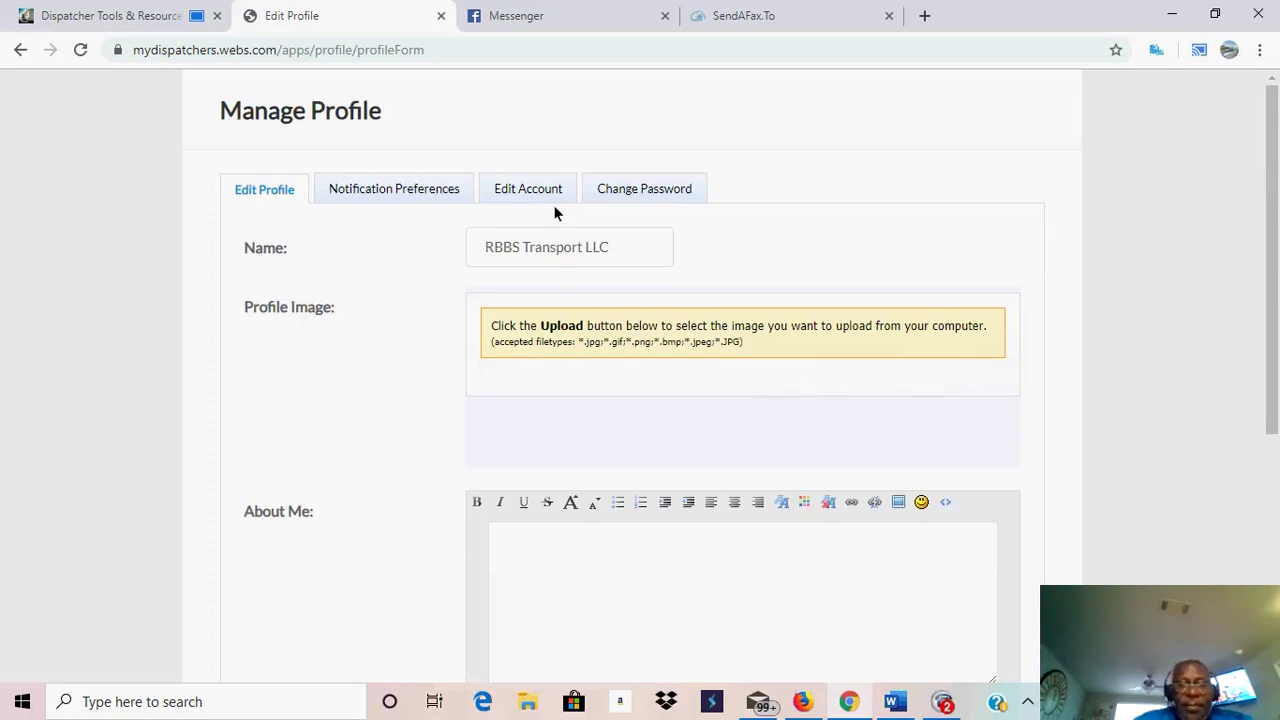
pyautogui.click(410, 195)
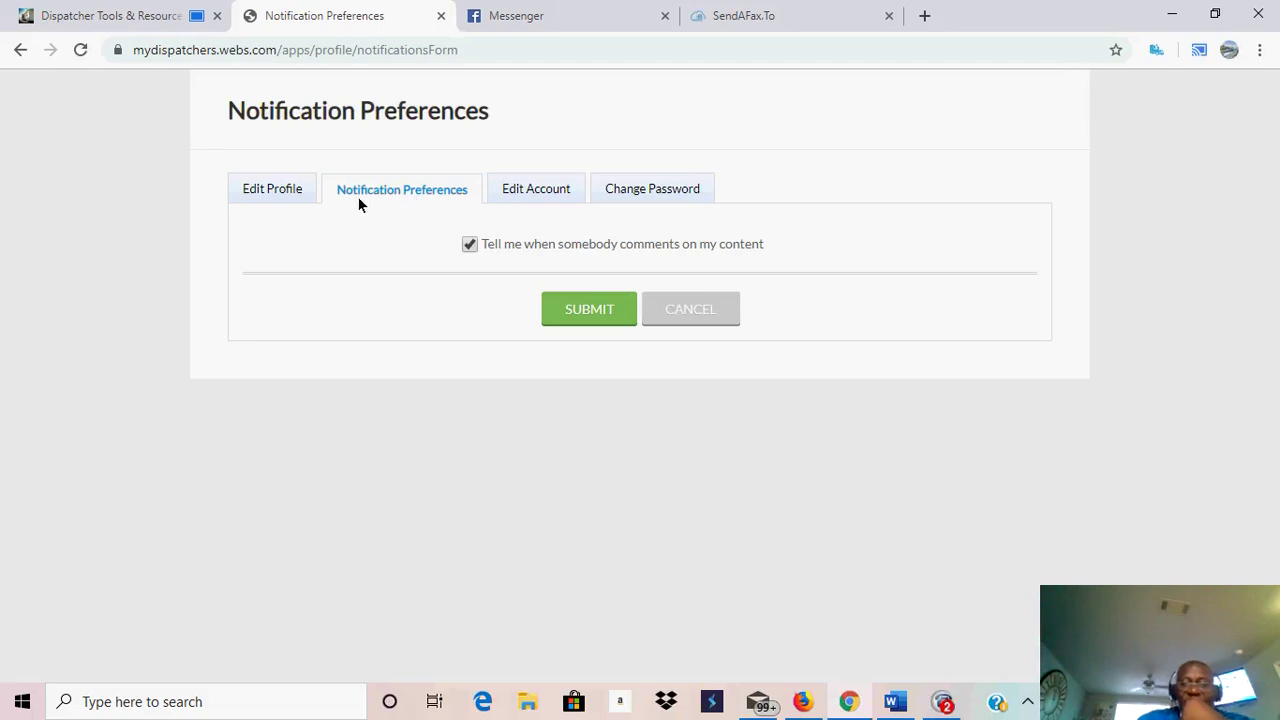
# Step: Scroll through the Edit Profile form once more
pyautogui.click(266, 193)
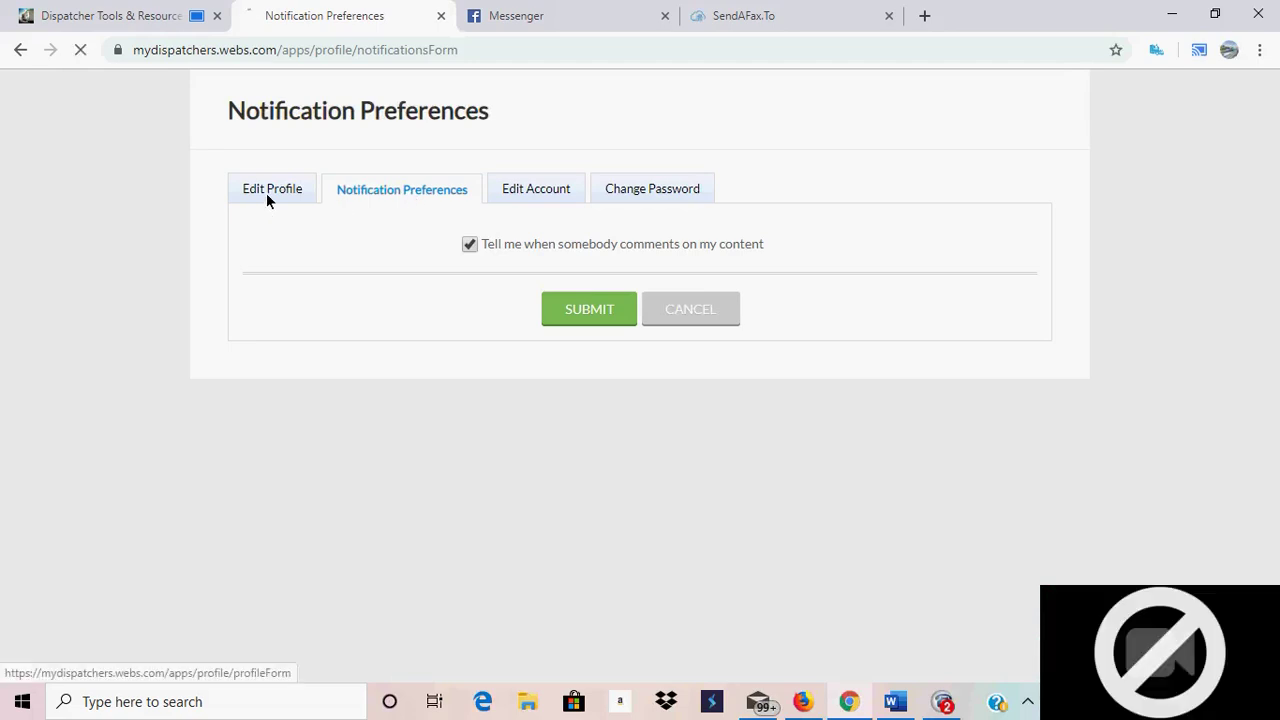
pyautogui.scroll(-4, 489, 309)
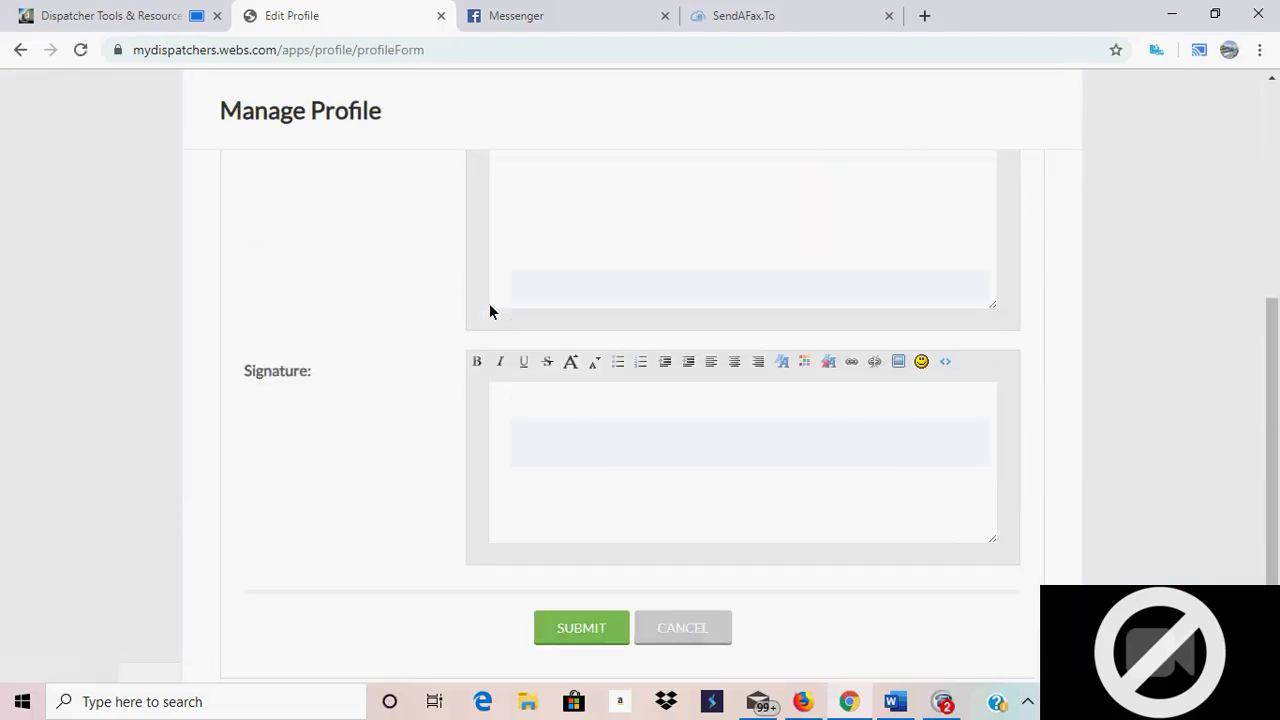
pyautogui.scroll(5, 493, 304)
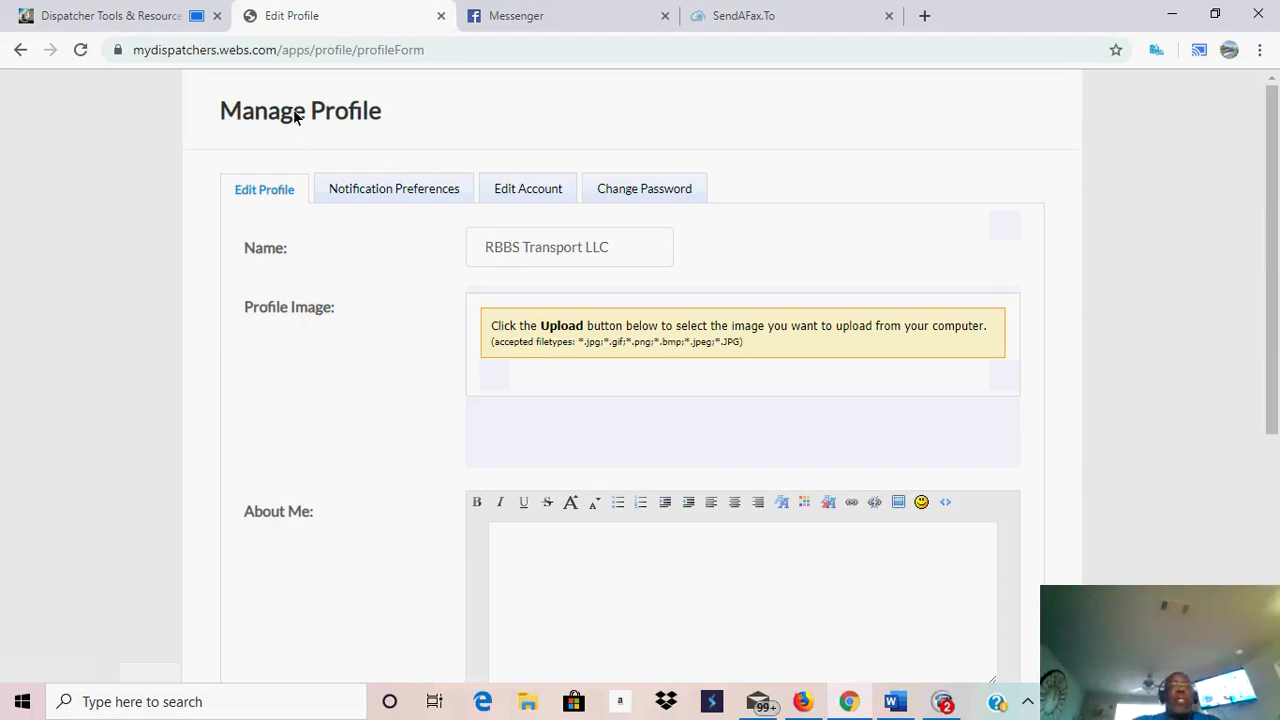
# Step: Go back through the notification, profile and account forms, then open Members
pyautogui.click(16, 55)
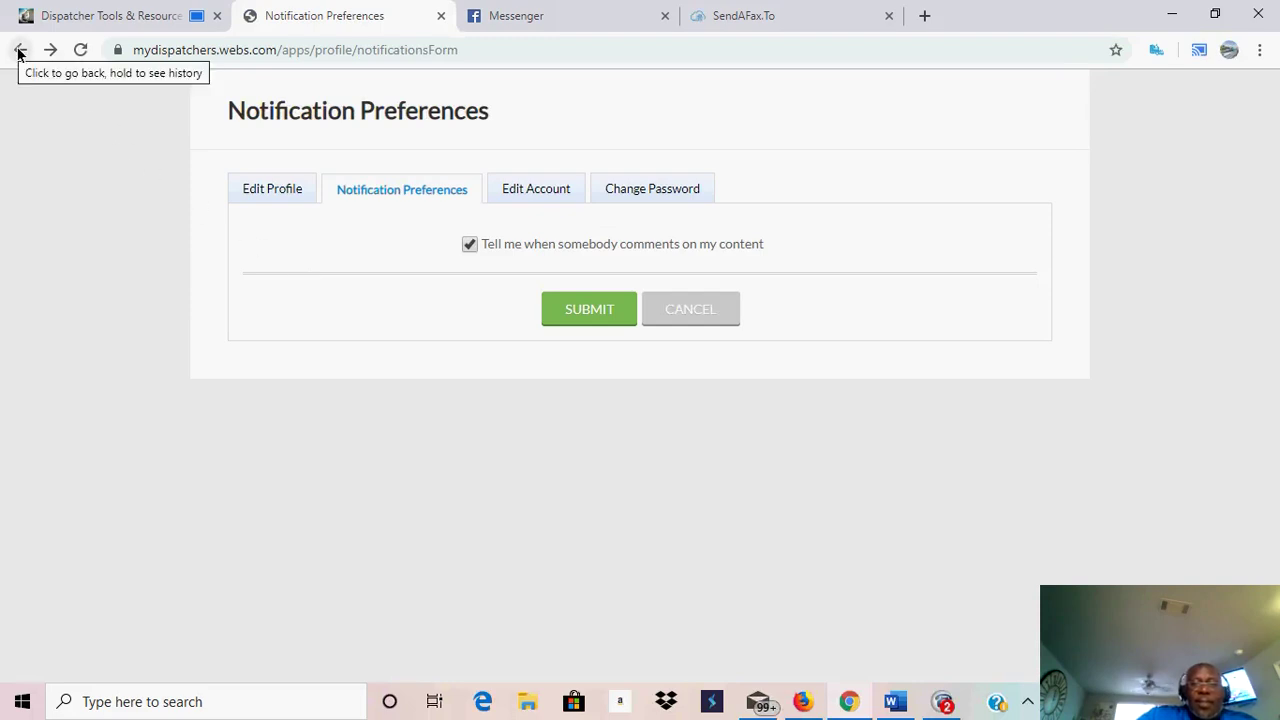
pyautogui.click(18, 53)
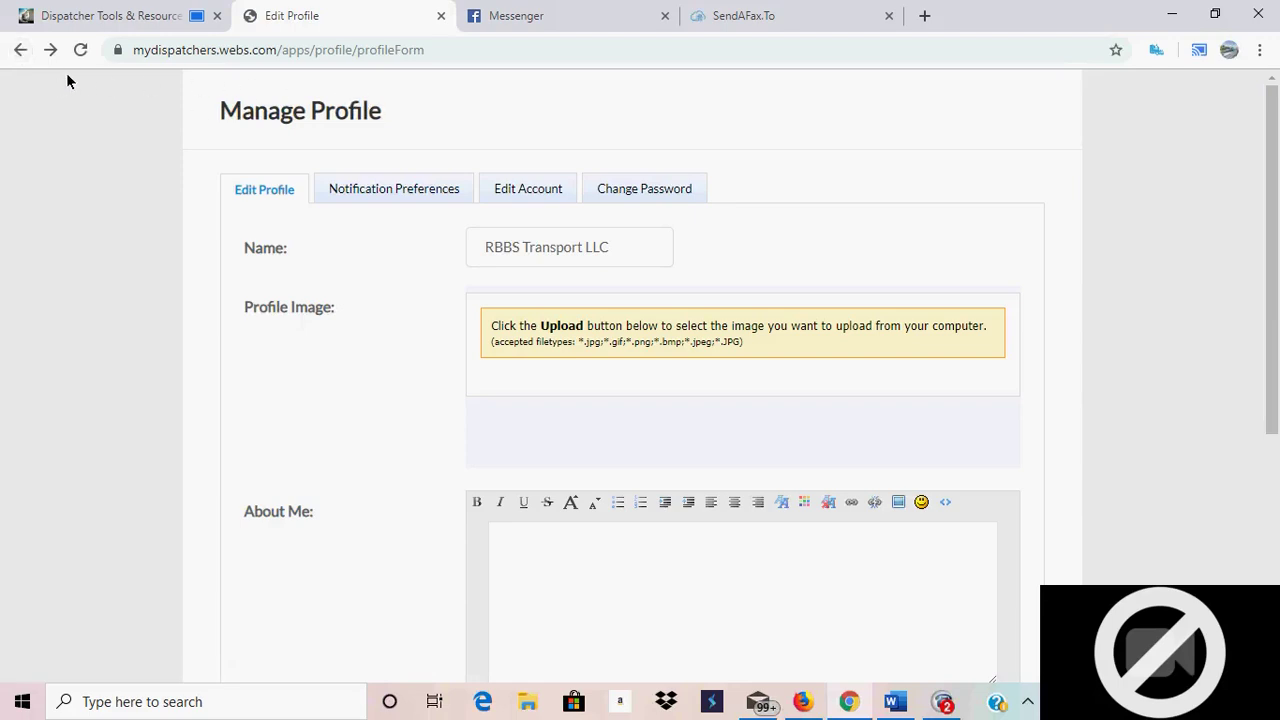
pyautogui.click(18, 52)
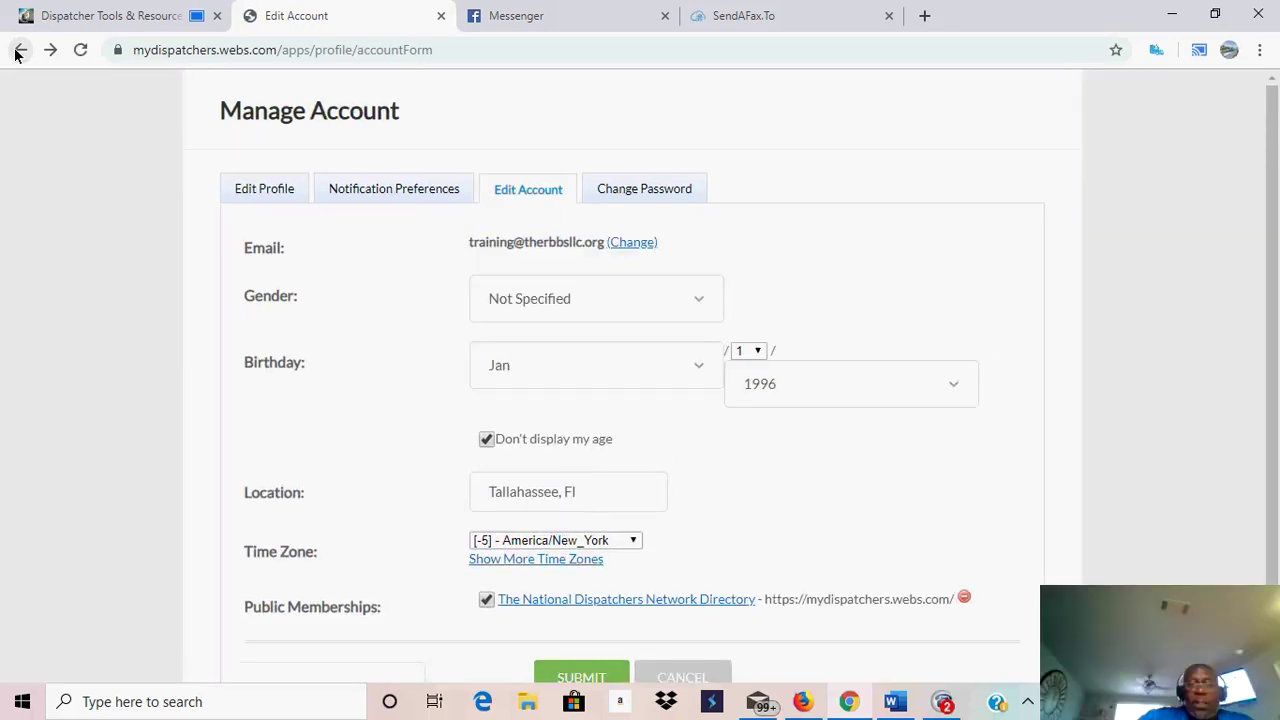
pyautogui.click(17, 52)
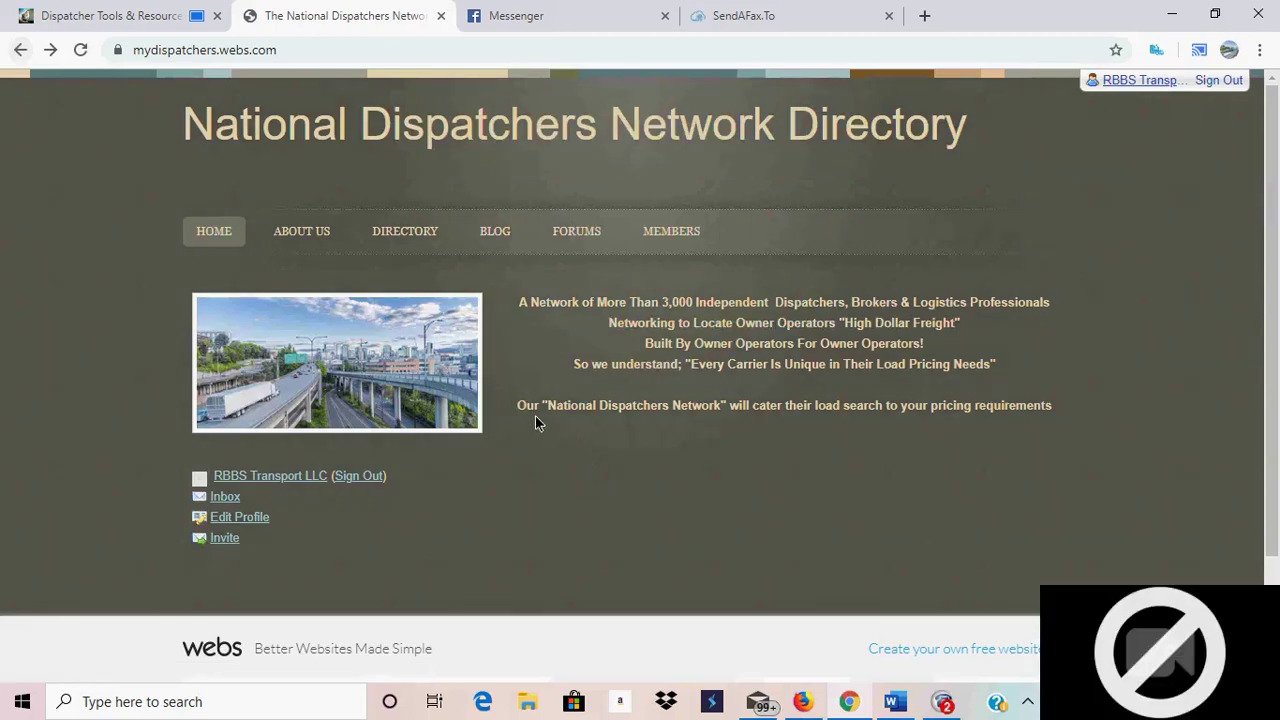
pyautogui.click(673, 231)
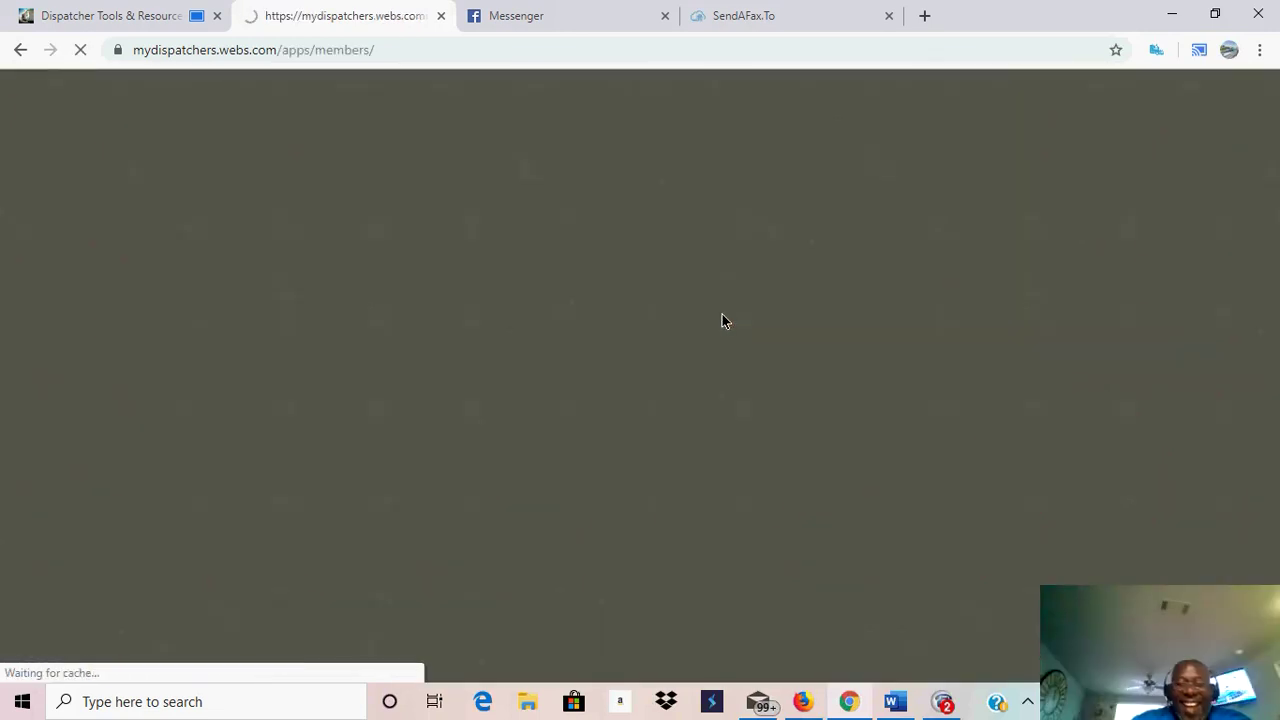
# Step: Scroll down the All Members grid reviewing each member's role, gender and location
pyautogui.scroll(-3, 726, 318)
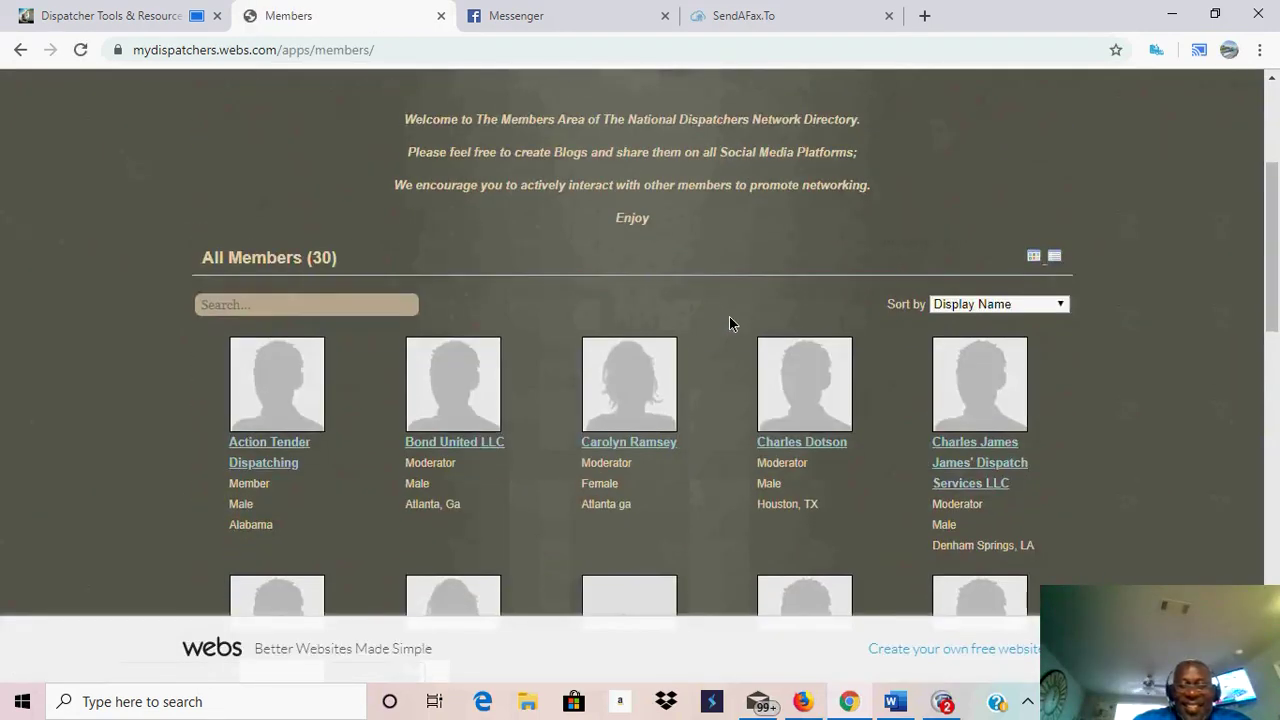
pyautogui.scroll(-3, 738, 335)
pyautogui.scroll(-2, 740, 332)
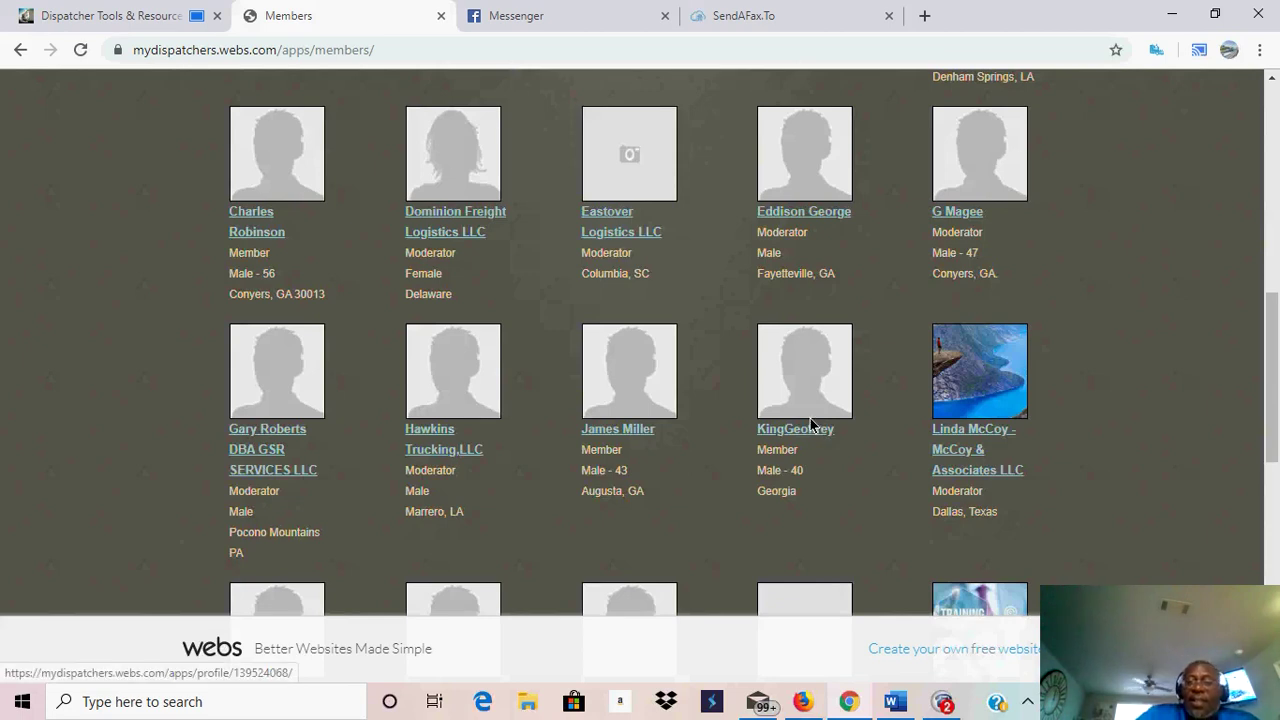
pyautogui.scroll(1, 812, 427)
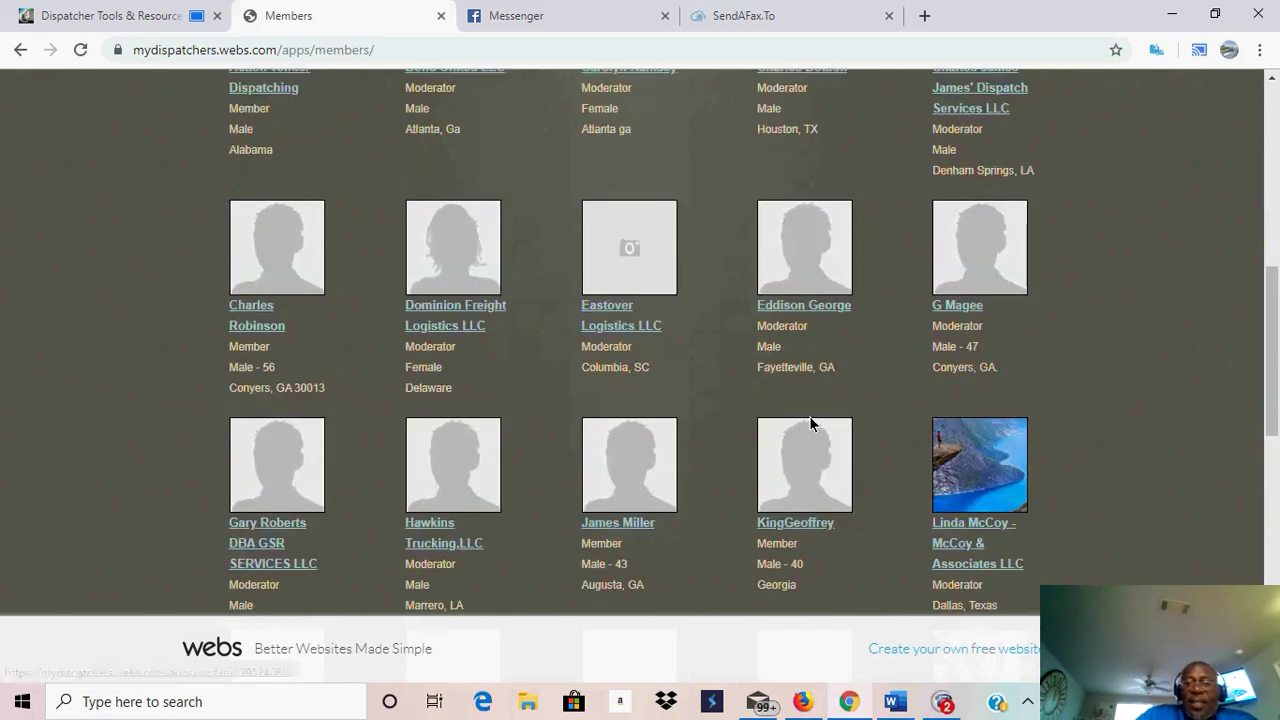
pyautogui.scroll(-1, 809, 420)
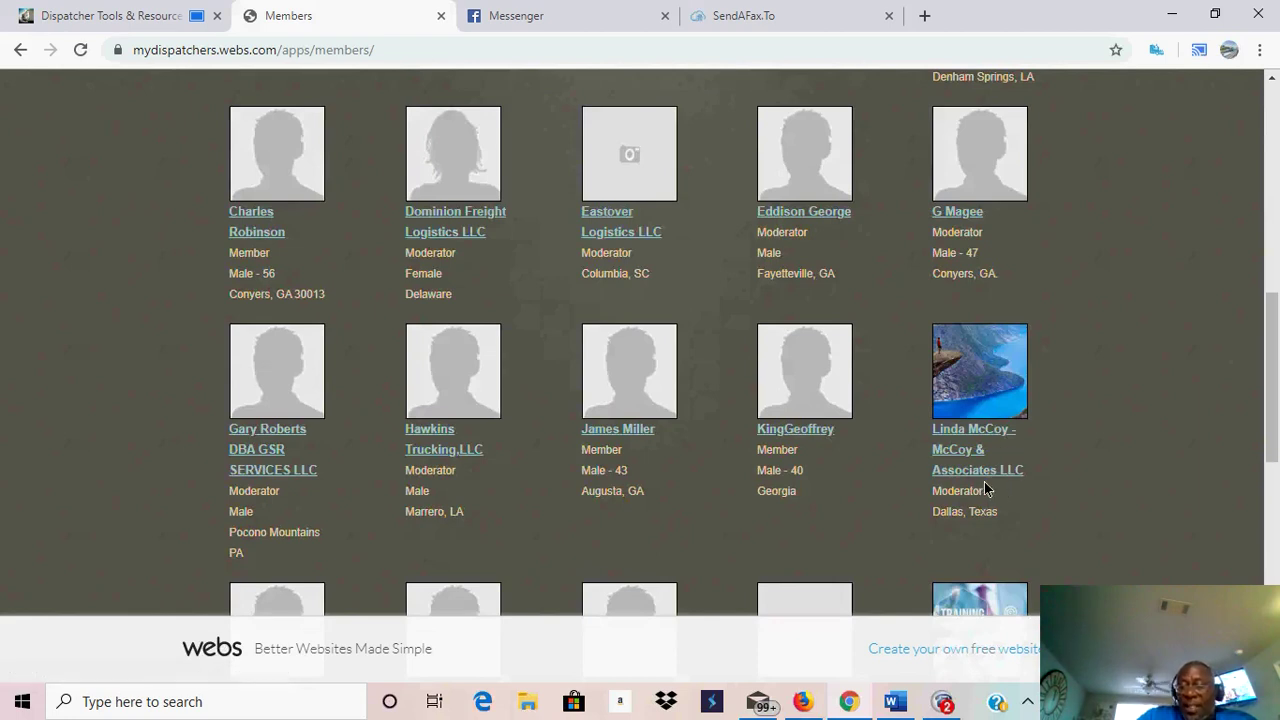
pyautogui.scroll(-4, 1001, 498)
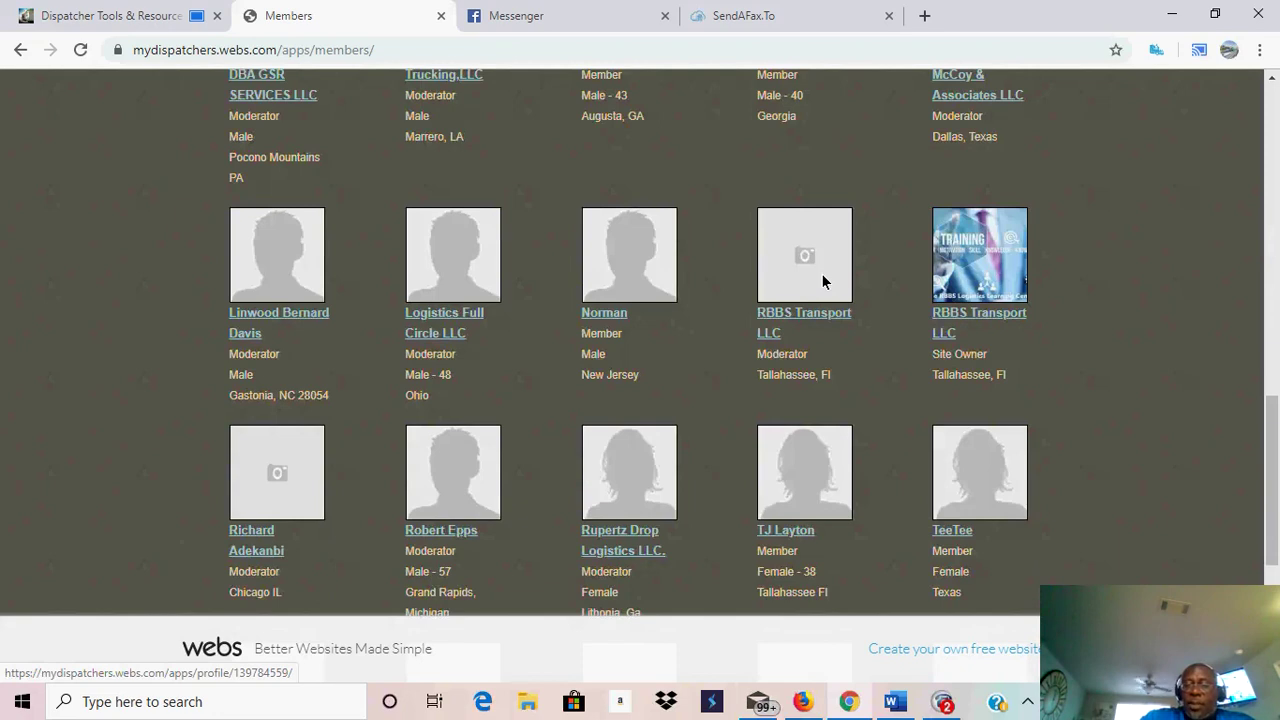
pyautogui.scroll(-2, 824, 282)
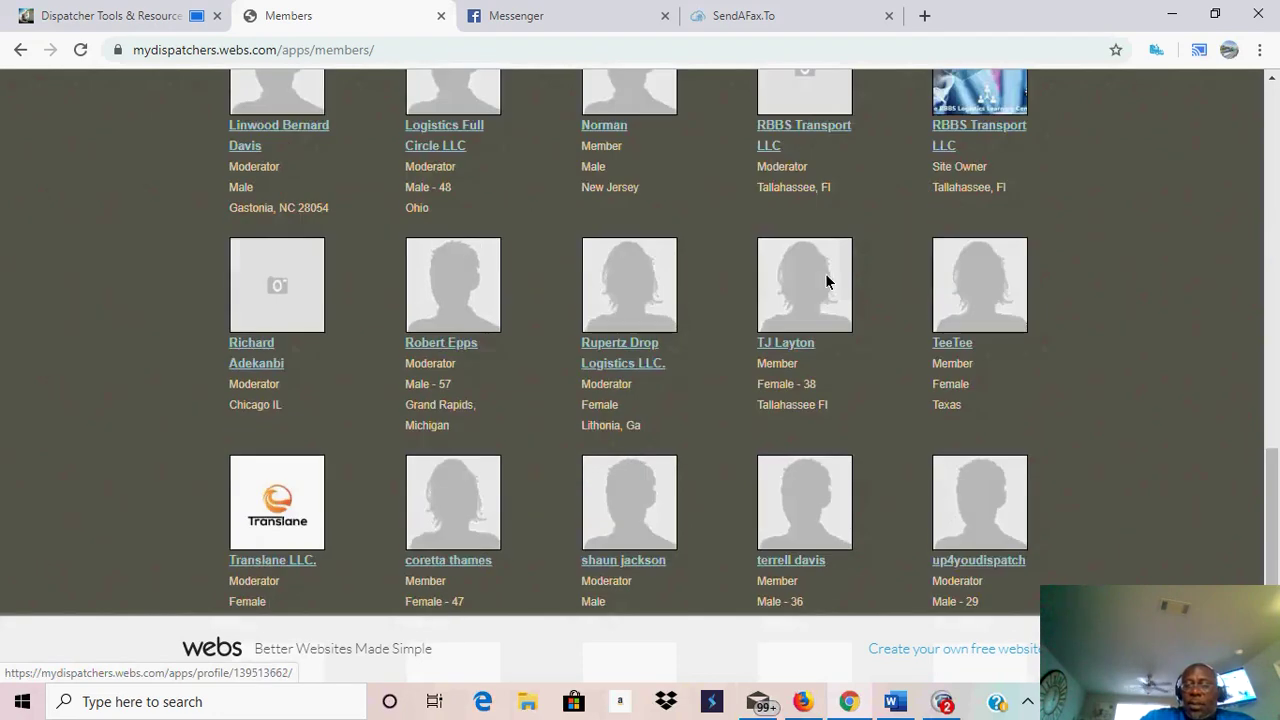
pyautogui.scroll(2, 826, 282)
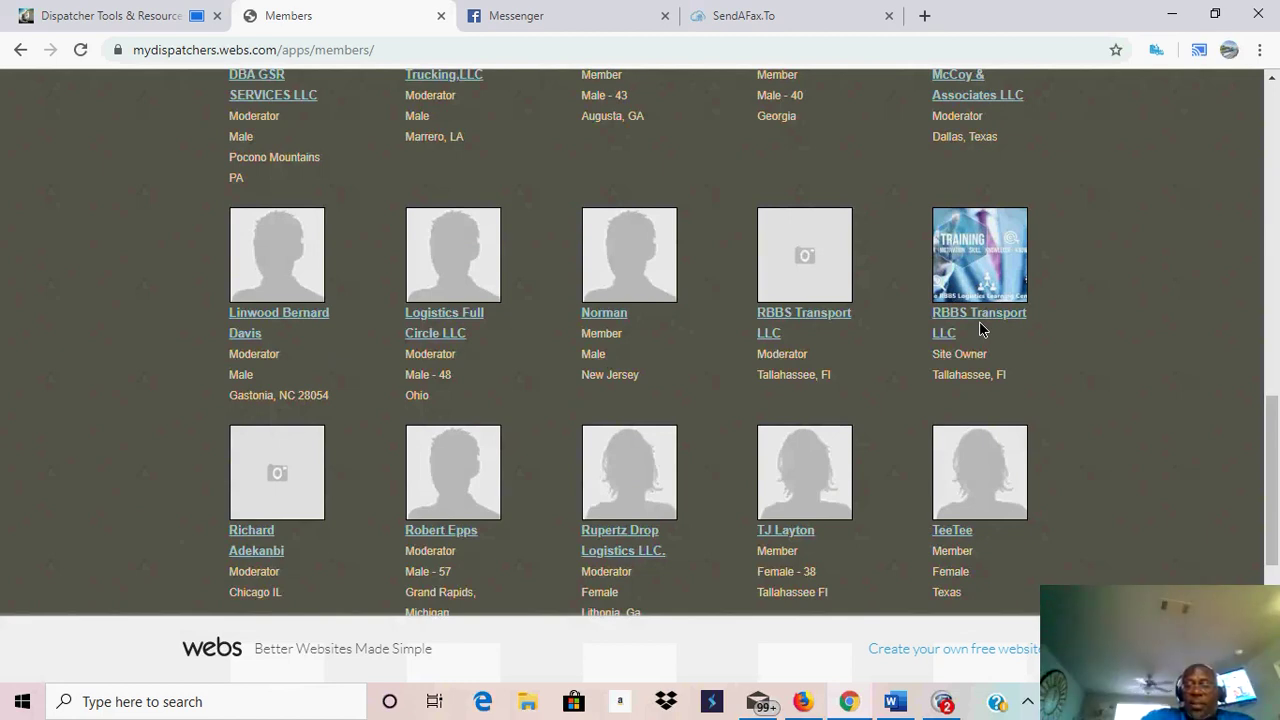
pyautogui.scroll(-4, 980, 332)
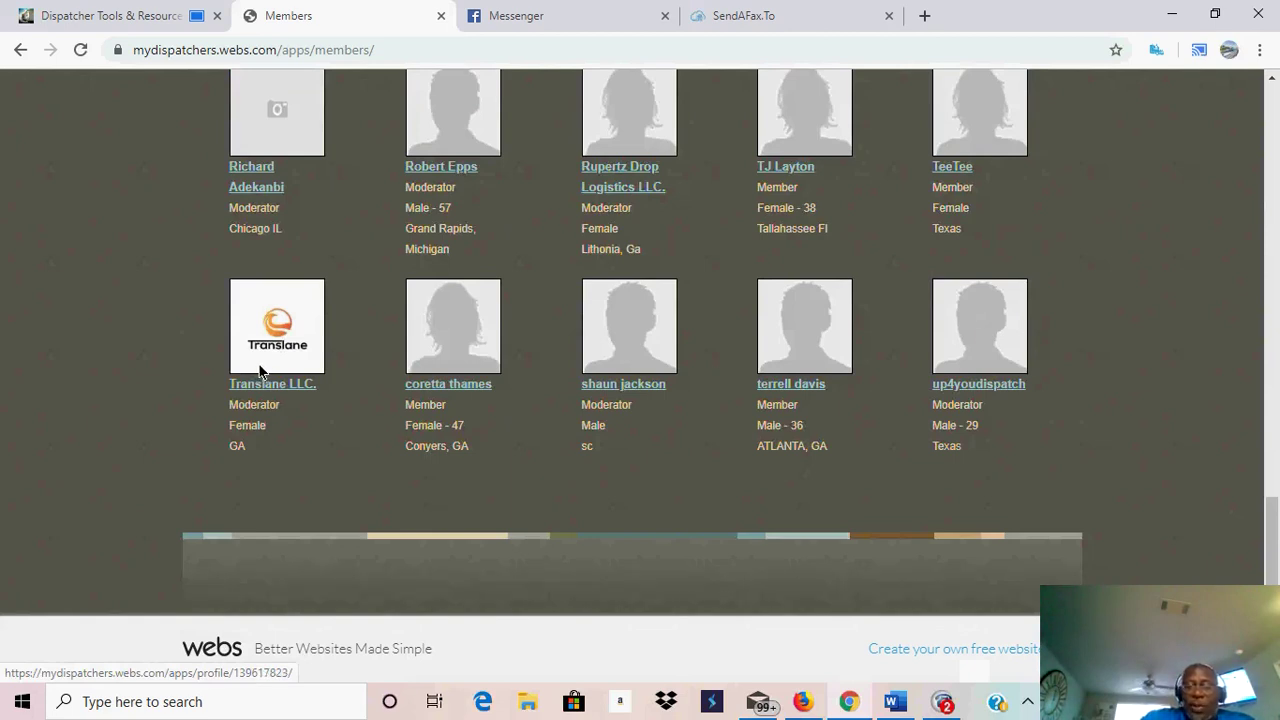
# Step: Return to the top of the list and open the RBBS Transport LLC account profile
pyautogui.scroll(4, 600, 330)
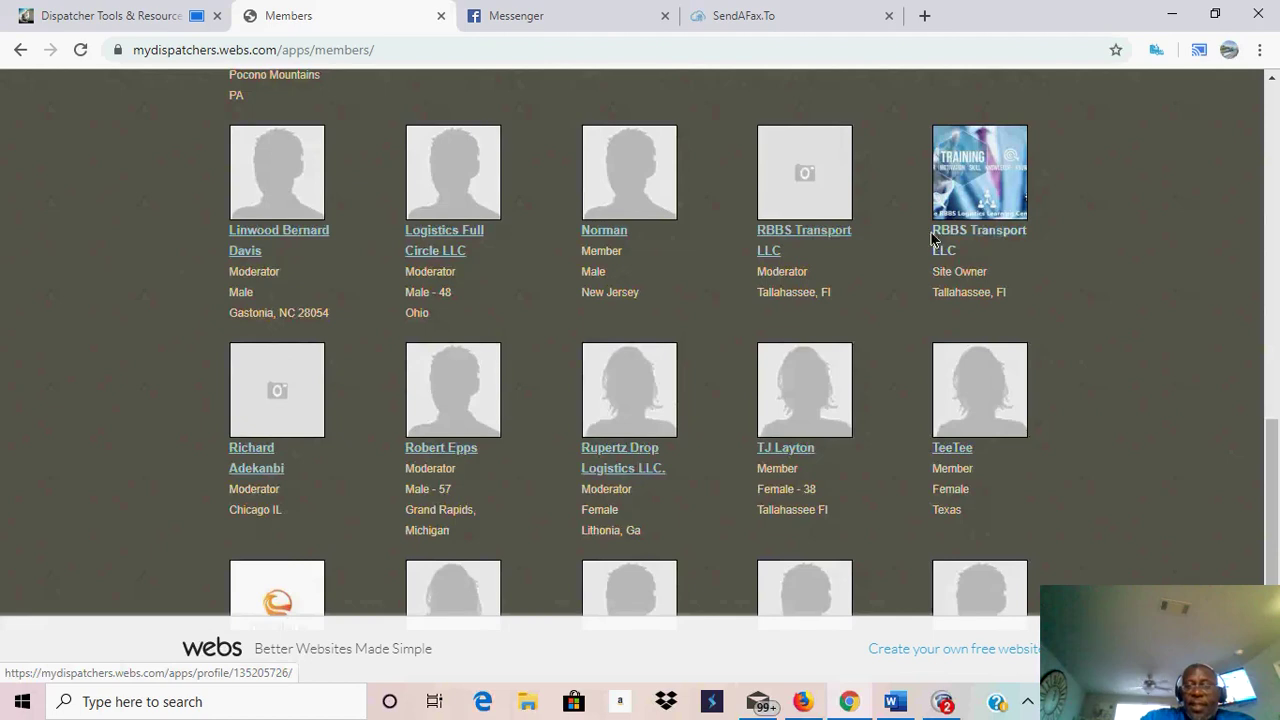
pyautogui.scroll(2, 883, 253)
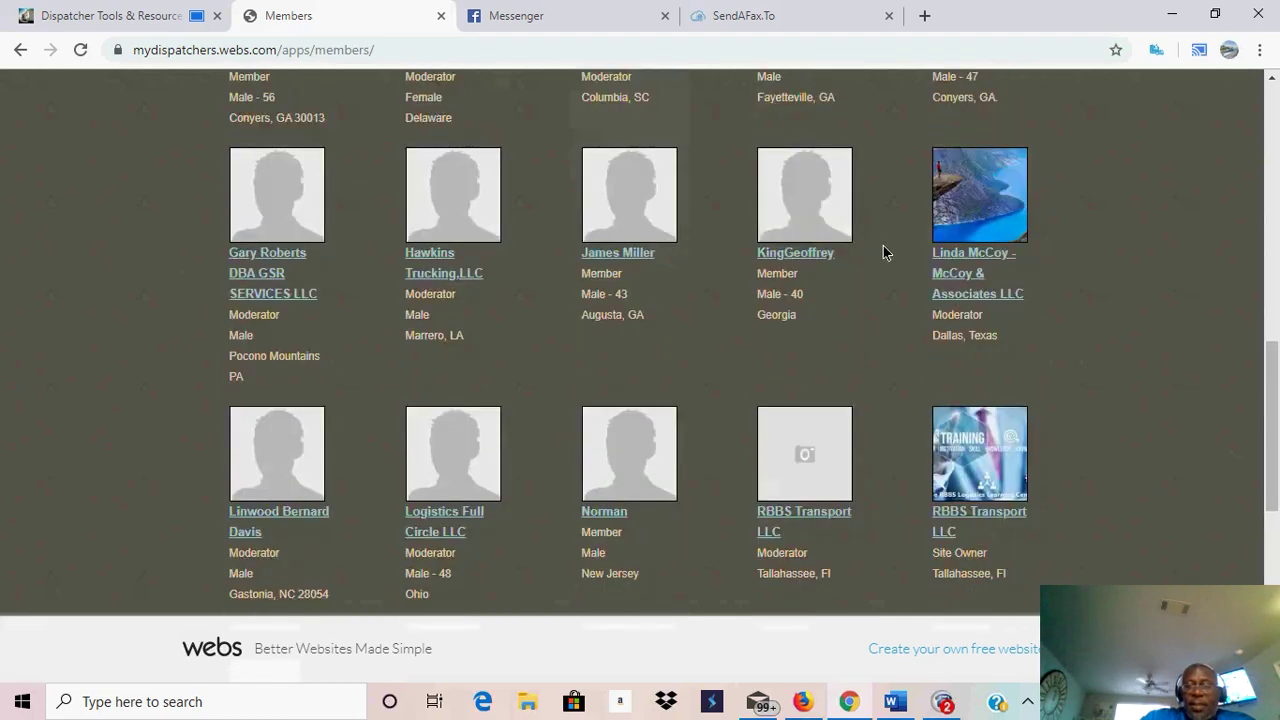
pyautogui.scroll(3, 930, 248)
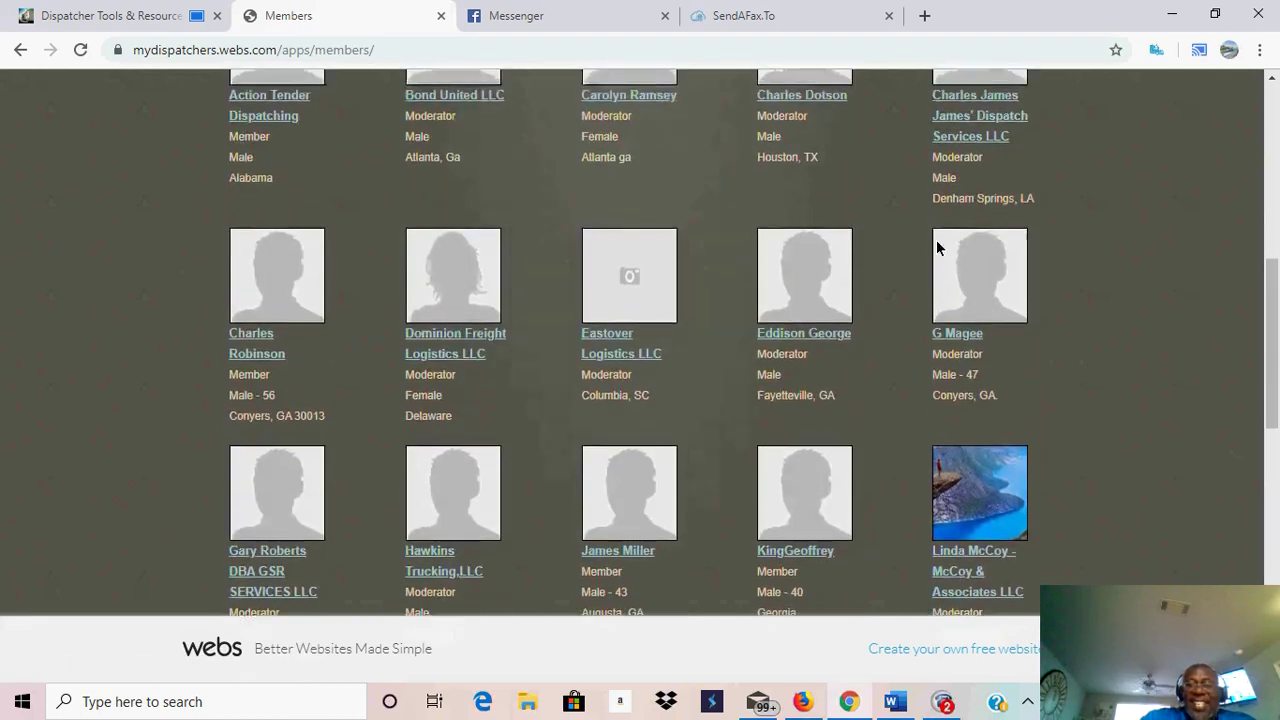
pyautogui.scroll(3, 937, 248)
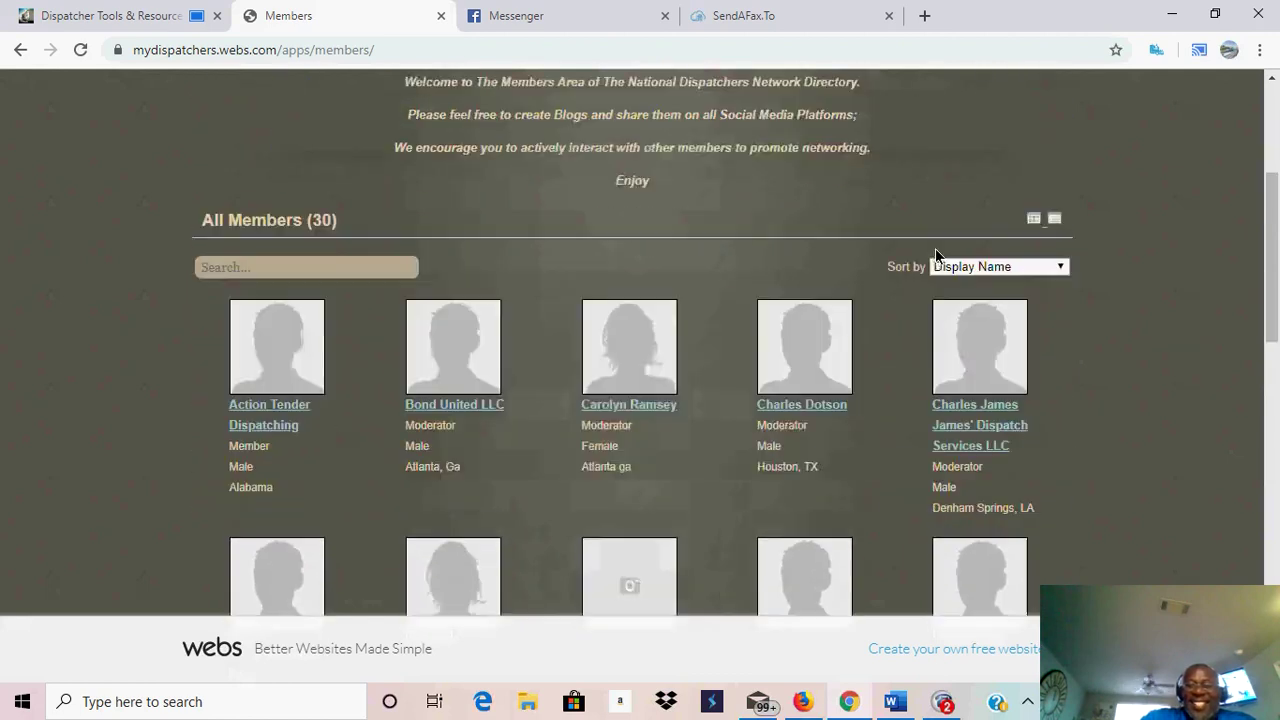
pyautogui.scroll(-1, 935, 248)
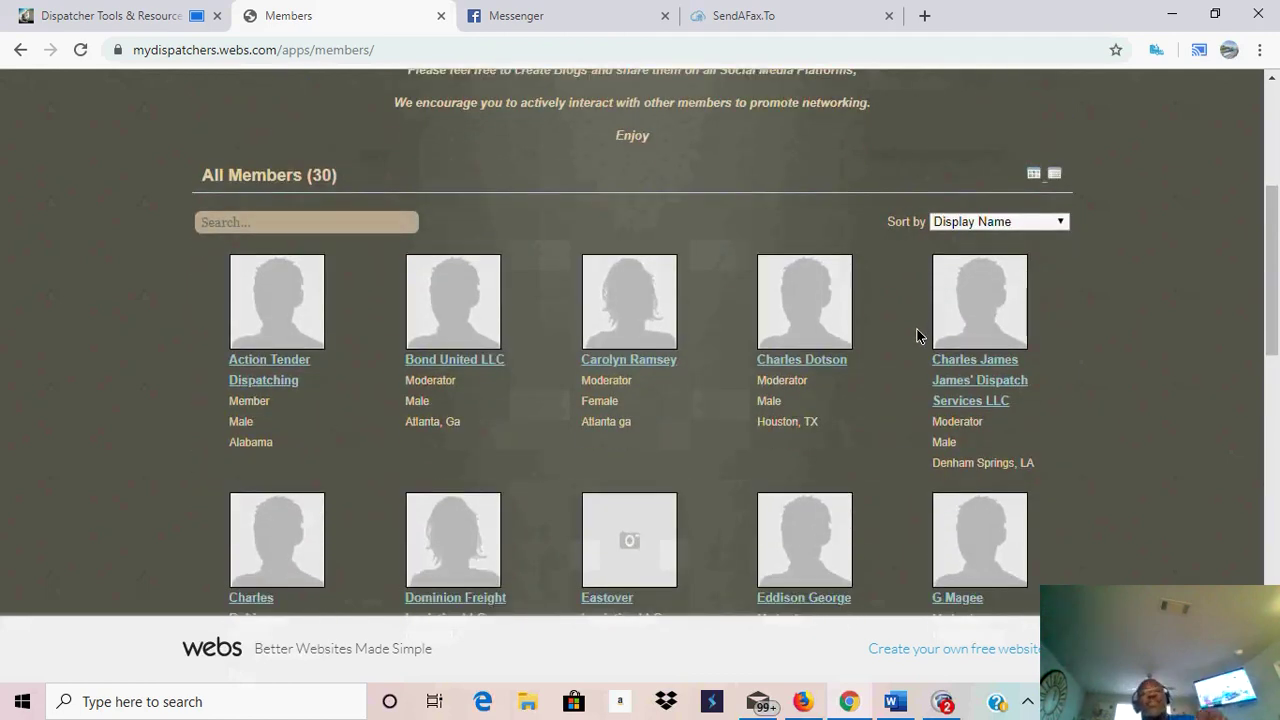
pyautogui.scroll(-2, 916, 328)
pyautogui.scroll(-1, 911, 355)
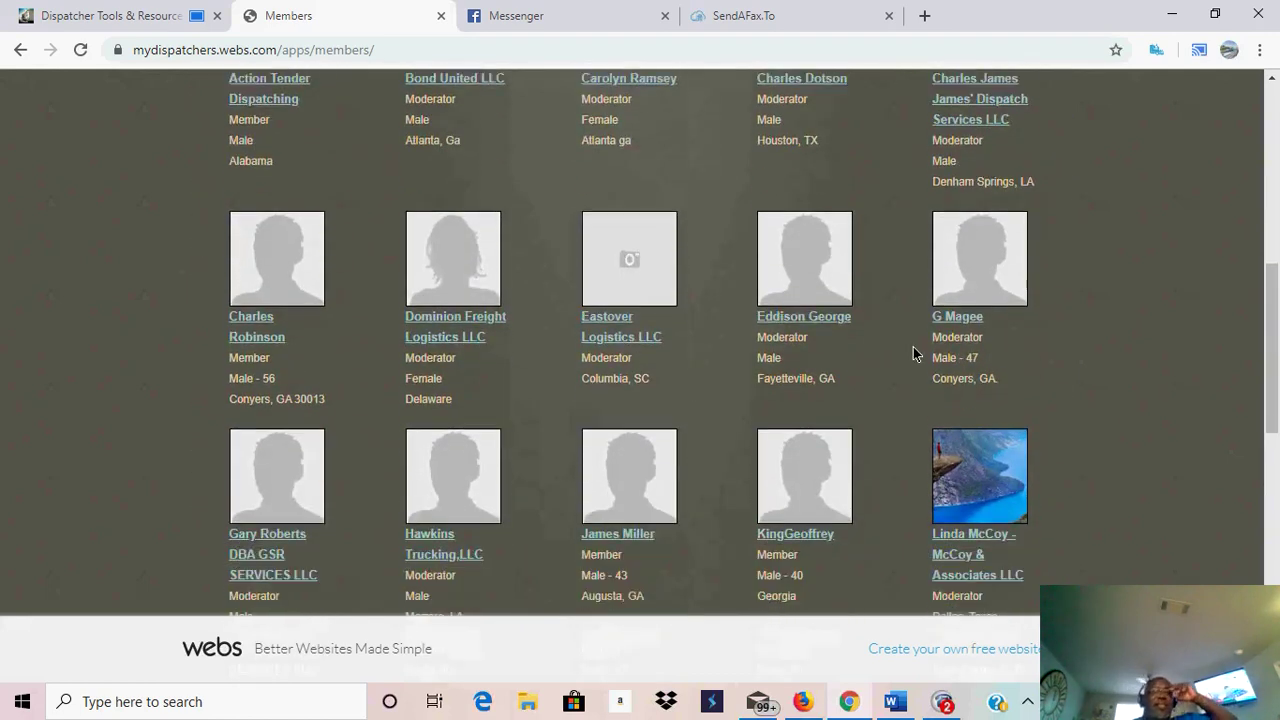
pyautogui.scroll(6, 887, 356)
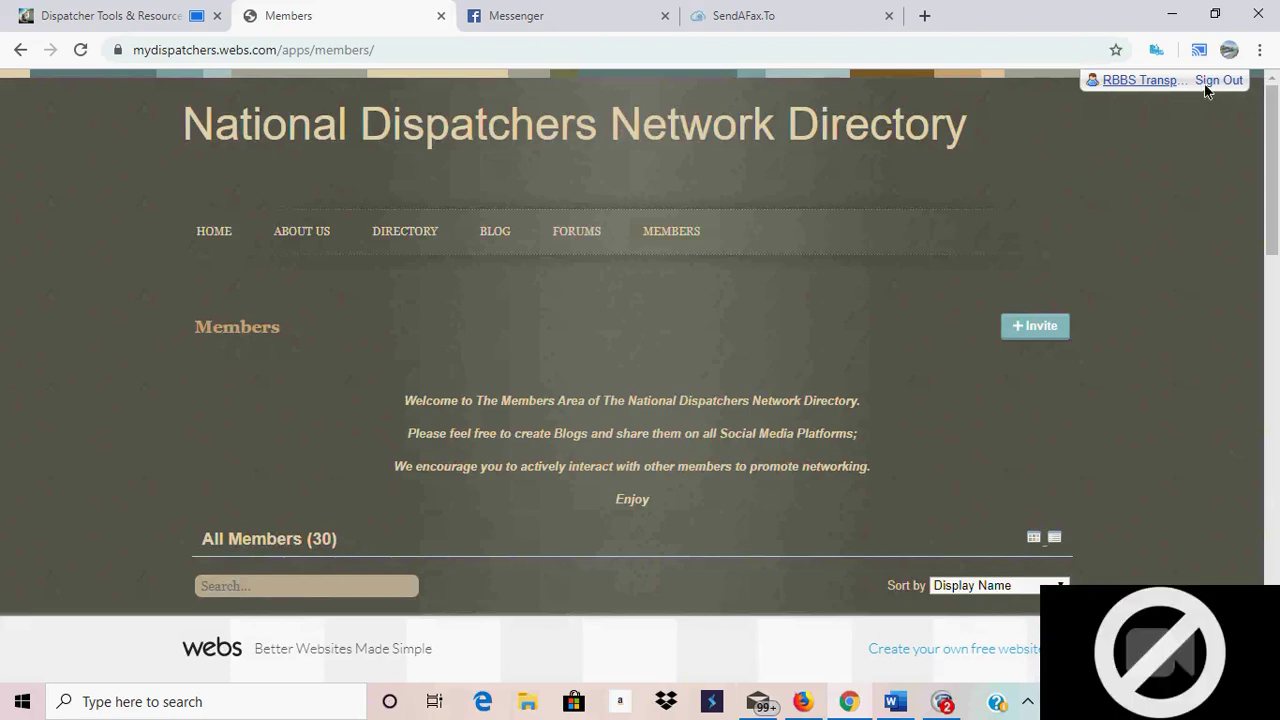
pyautogui.click(1129, 82)
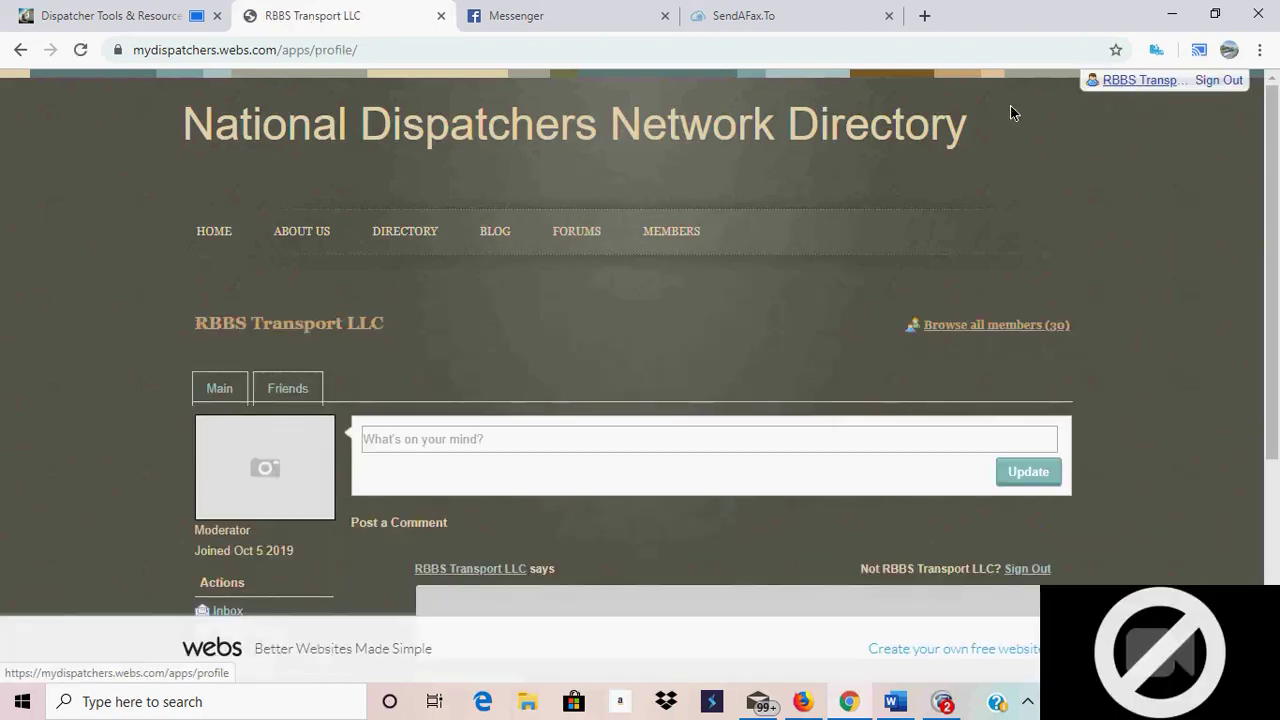
pyautogui.scroll(-1, 770, 260)
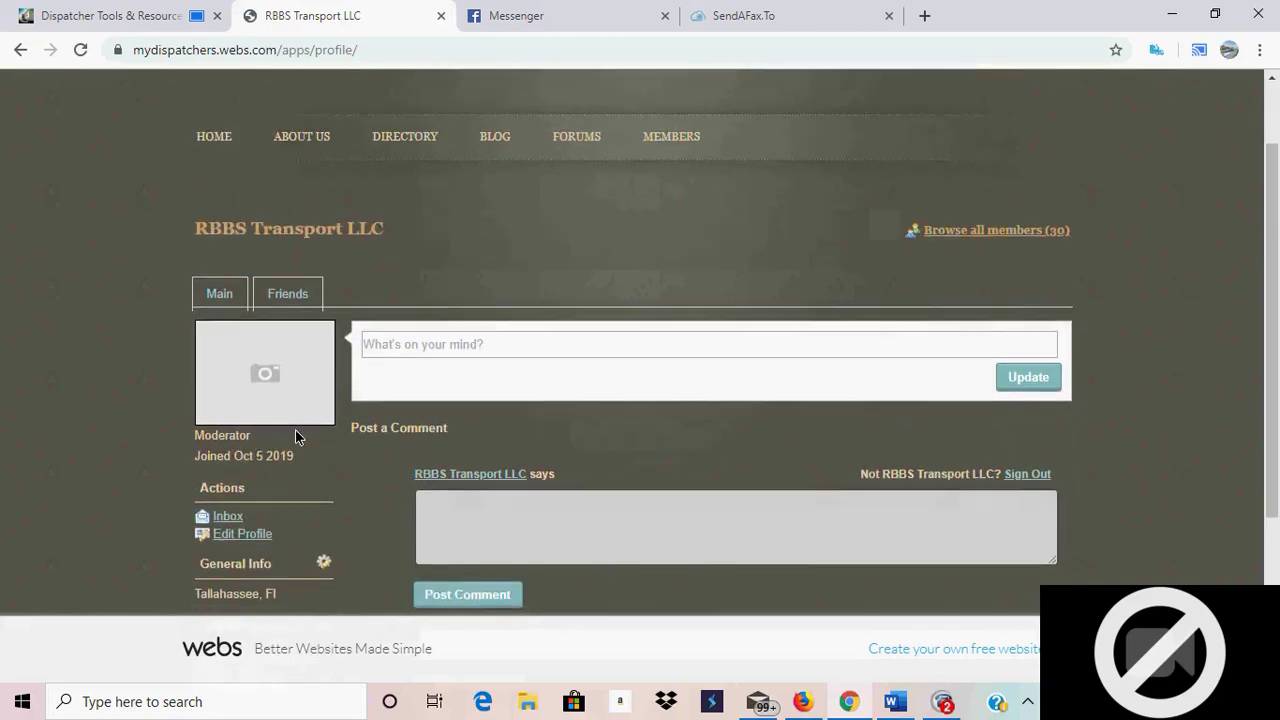
pyautogui.scroll(-2, 295, 429)
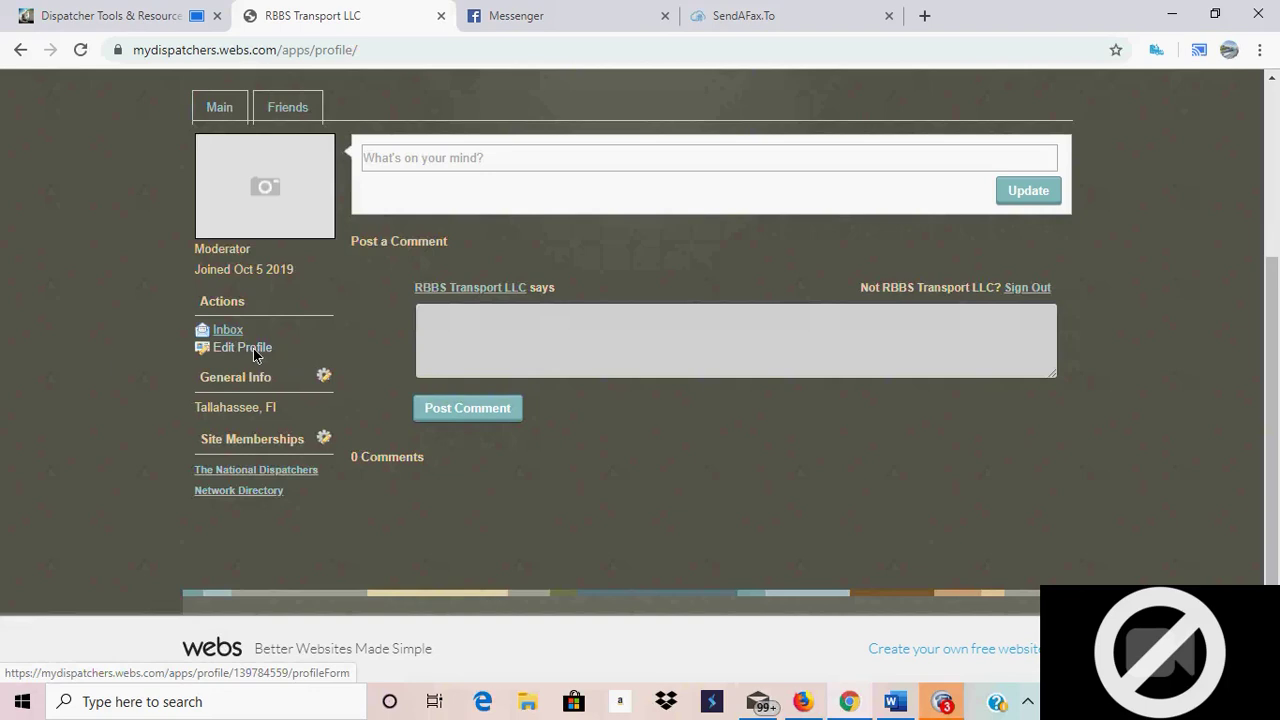
pyautogui.click(254, 352)
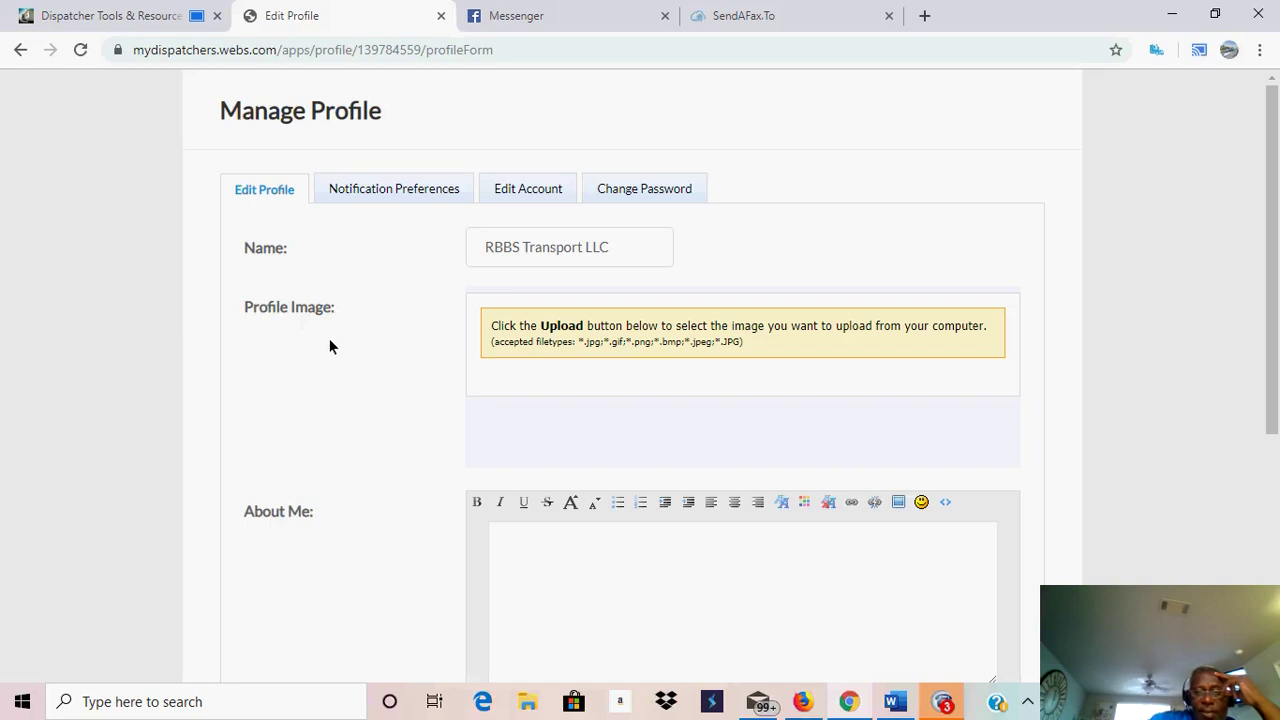
pyautogui.scroll(-3, 330, 347)
pyautogui.scroll(-2, 331, 347)
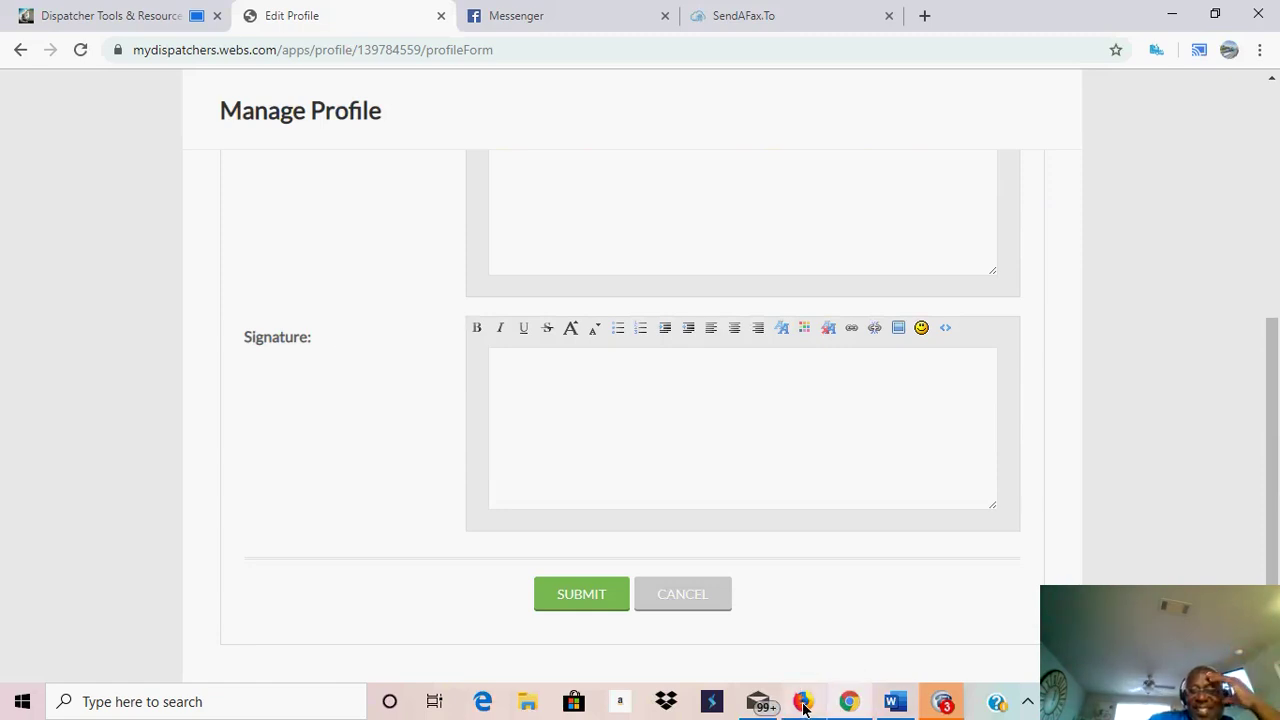
pyautogui.moveTo(804, 706)
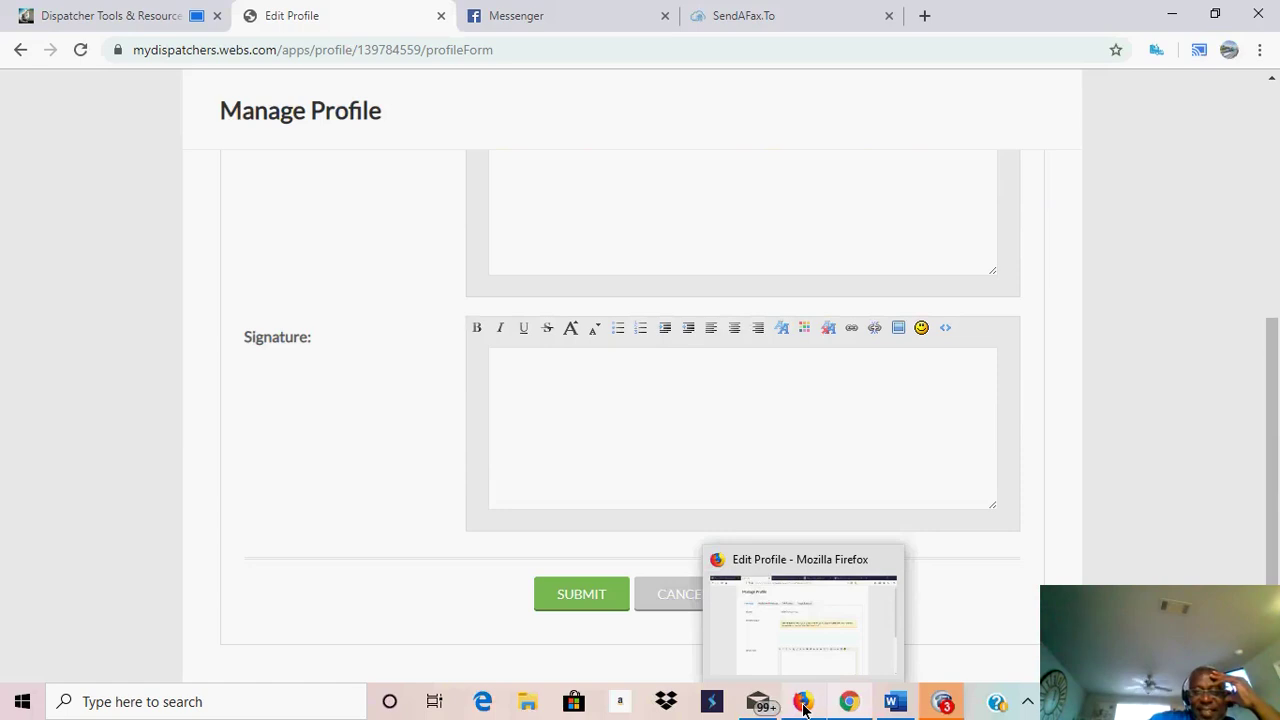
pyautogui.scroll(5, 749, 500)
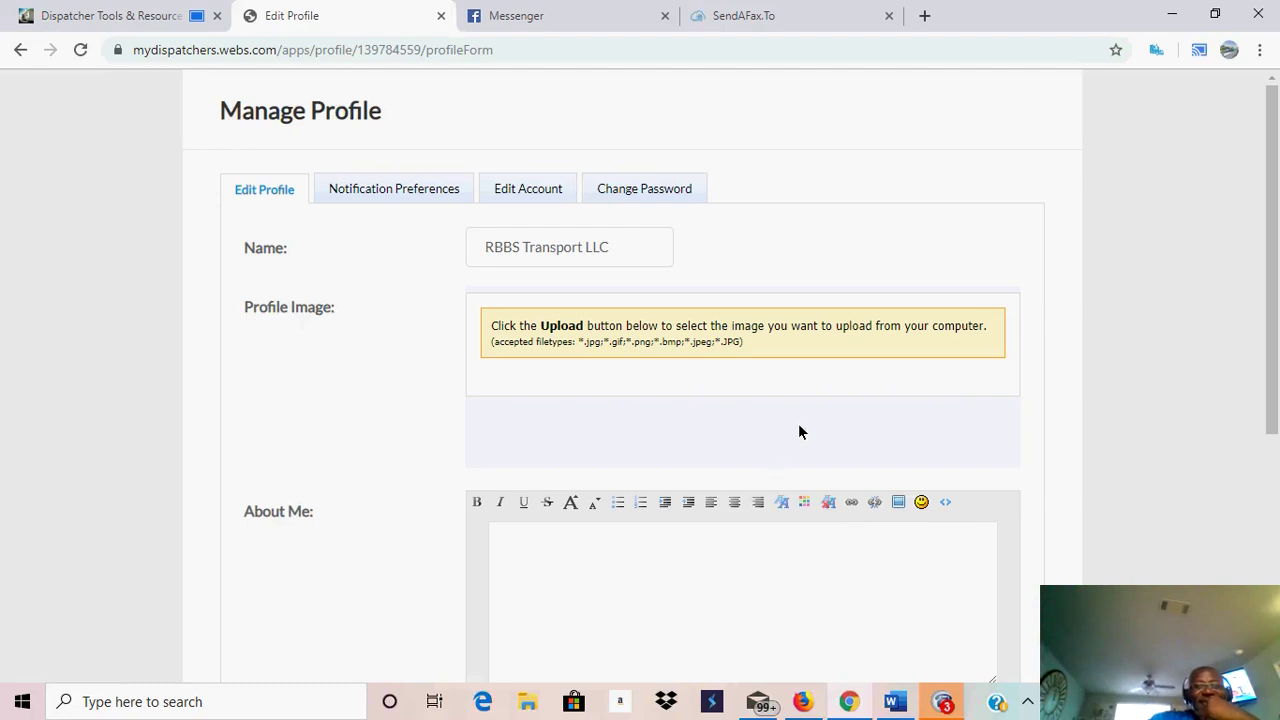
pyautogui.scroll(-1, 800, 419)
pyautogui.scroll(-1, 802, 421)
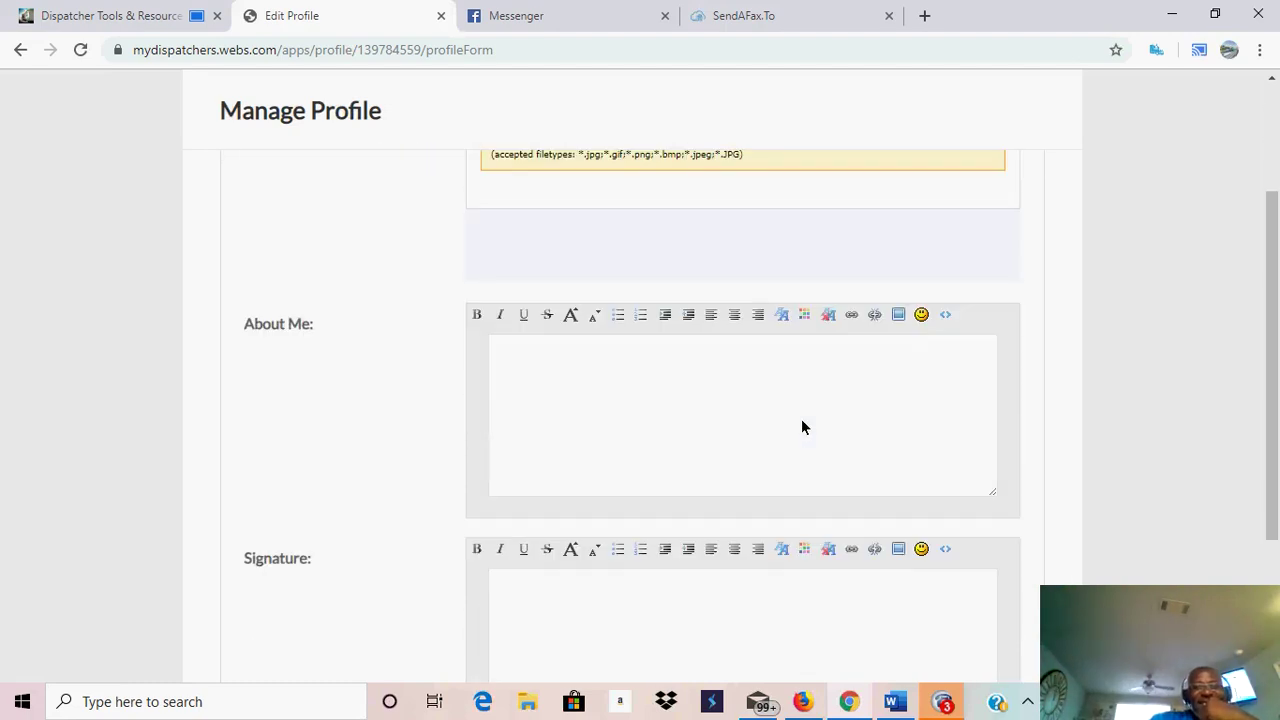
pyautogui.scroll(-2, 801, 427)
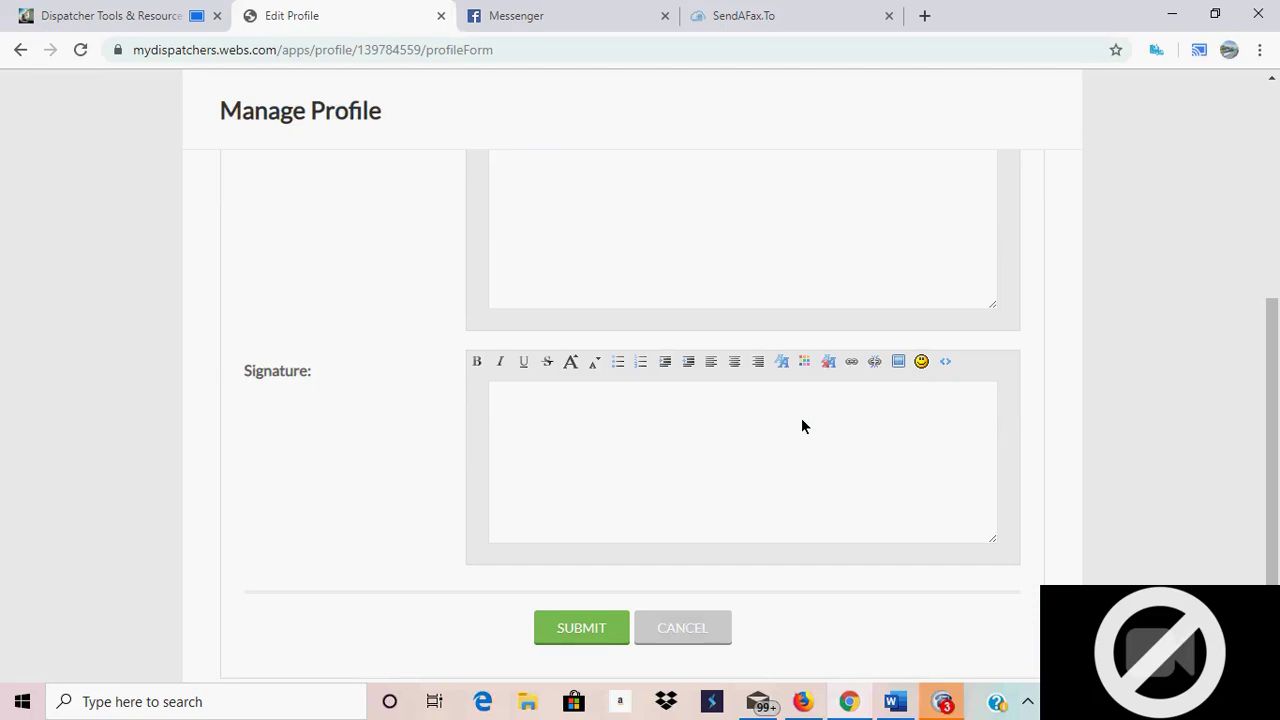
pyautogui.scroll(3, 802, 426)
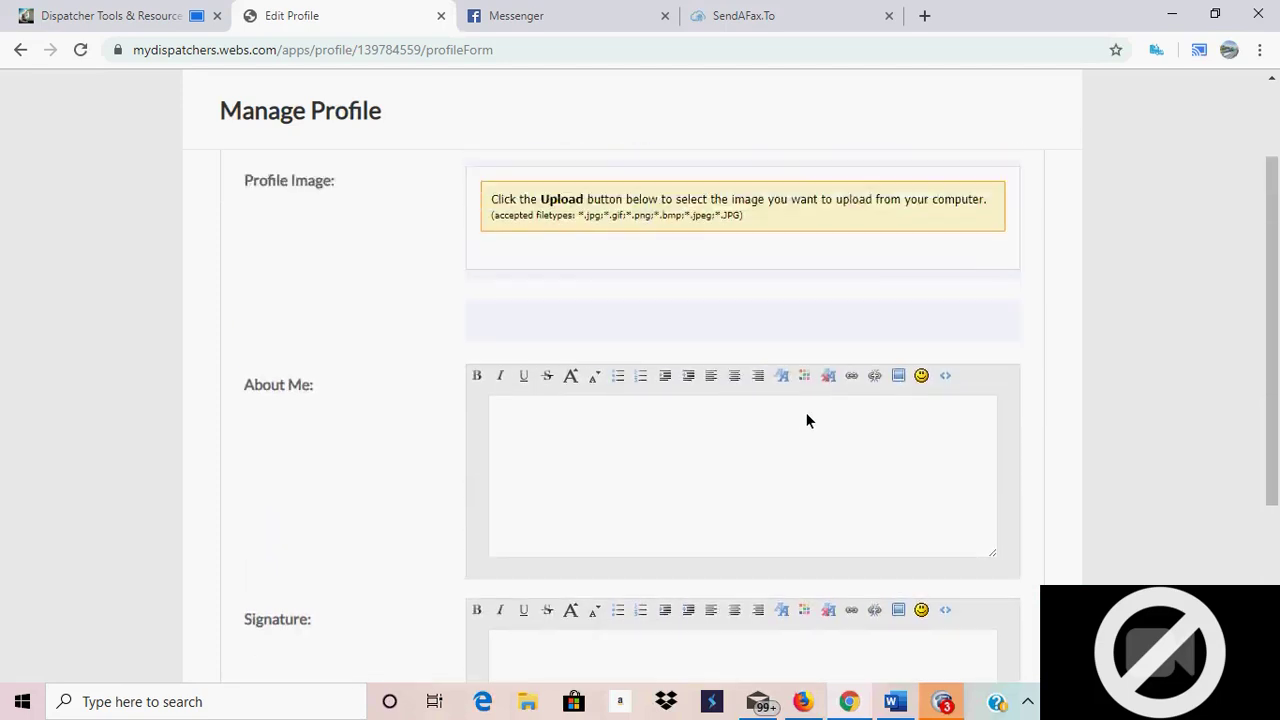
pyautogui.scroll(-3, 808, 420)
pyautogui.scroll(4, 808, 420)
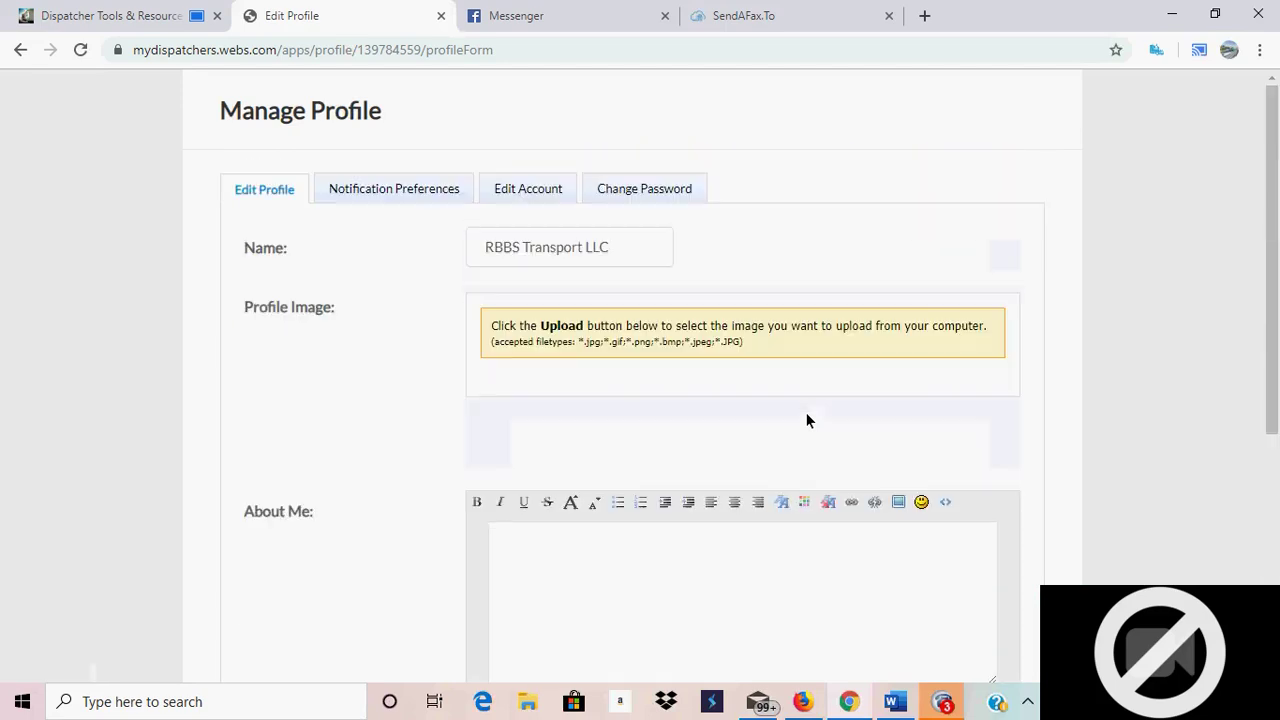
pyautogui.click(20, 49)
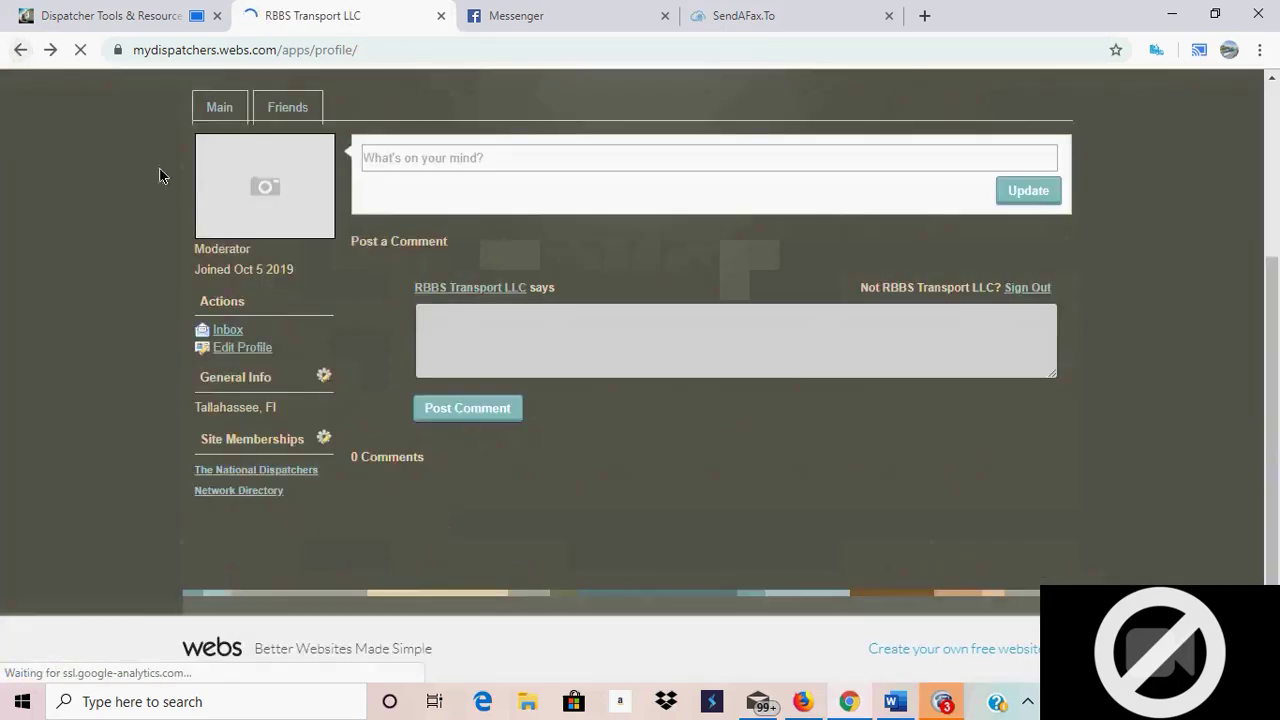
pyautogui.scroll(3, 224, 252)
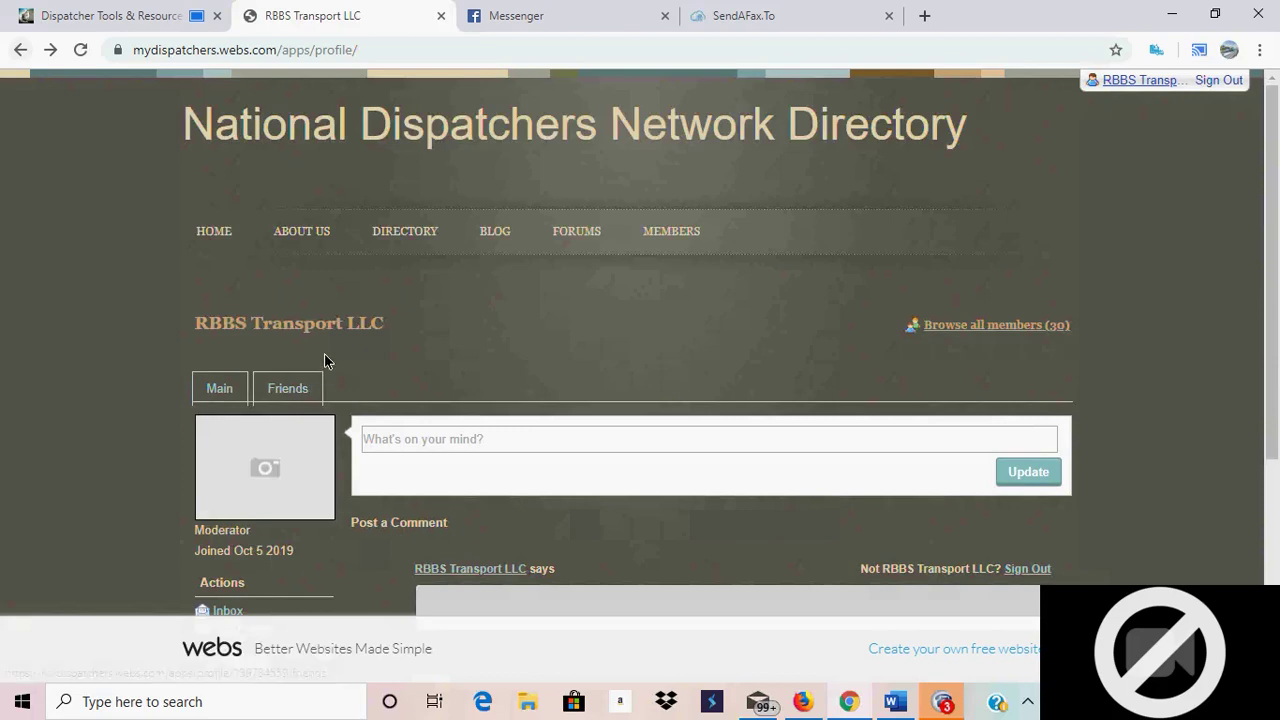
pyautogui.scroll(-1, 324, 360)
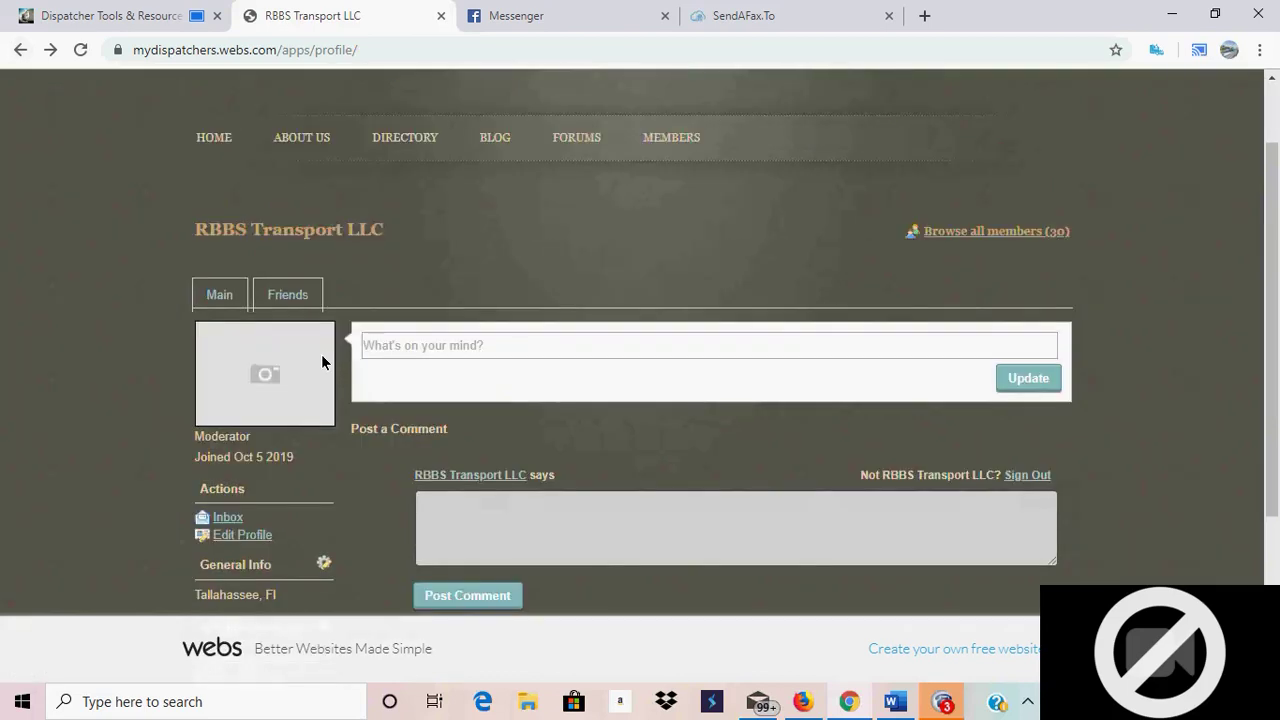
pyautogui.scroll(1, 323, 366)
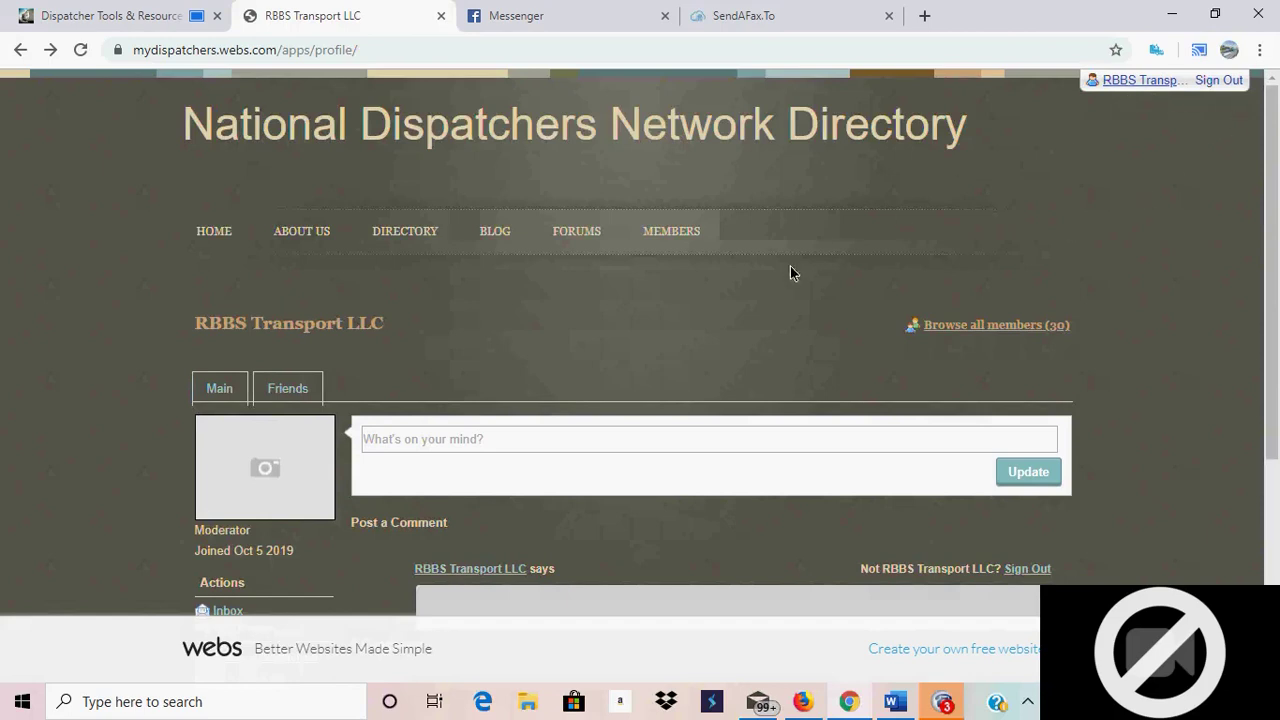
pyautogui.scroll(-2, 596, 268)
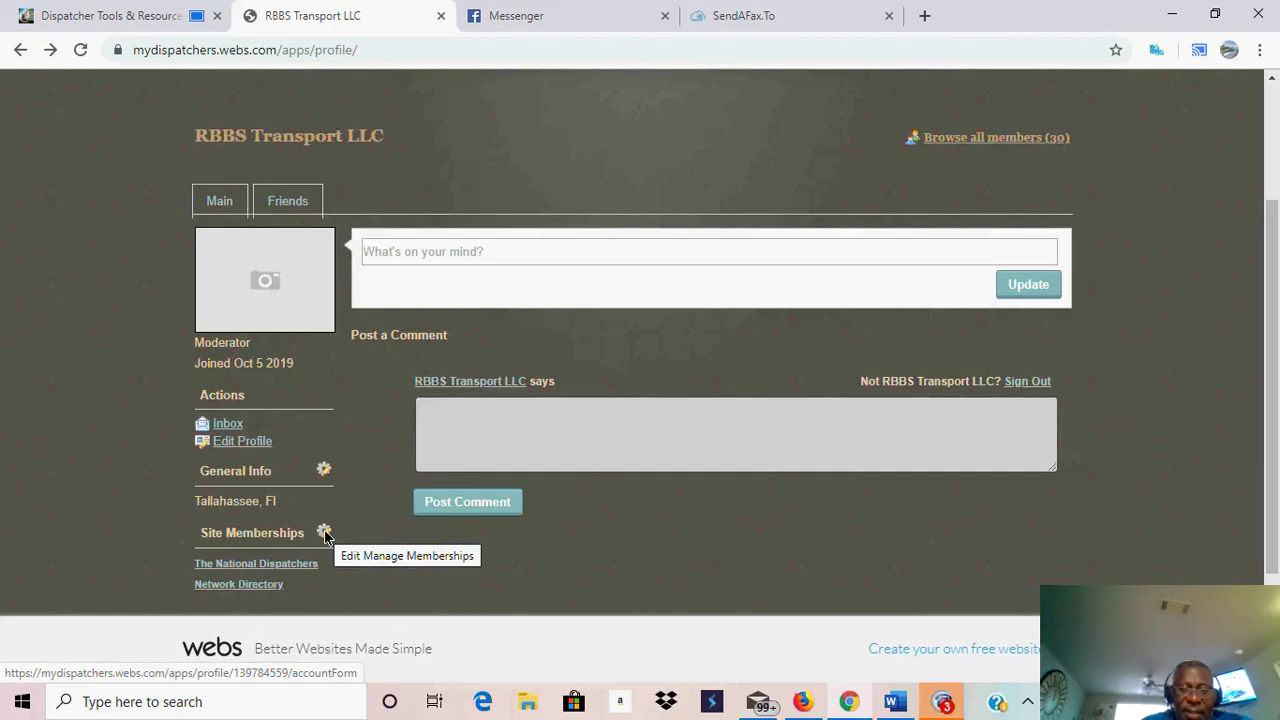
# Step: Open the membership's Edit Account form, glance at Edit Profile, return, and expand the time zone list
pyautogui.click(324, 533)
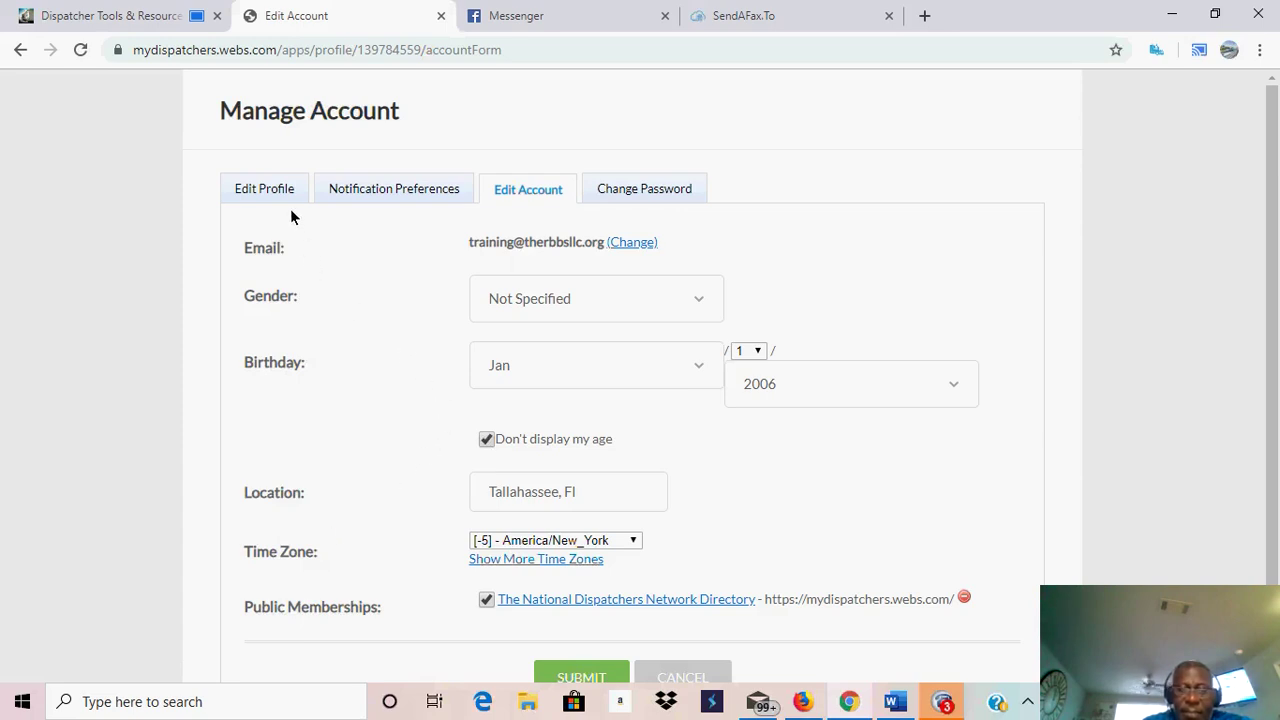
pyautogui.click(241, 186)
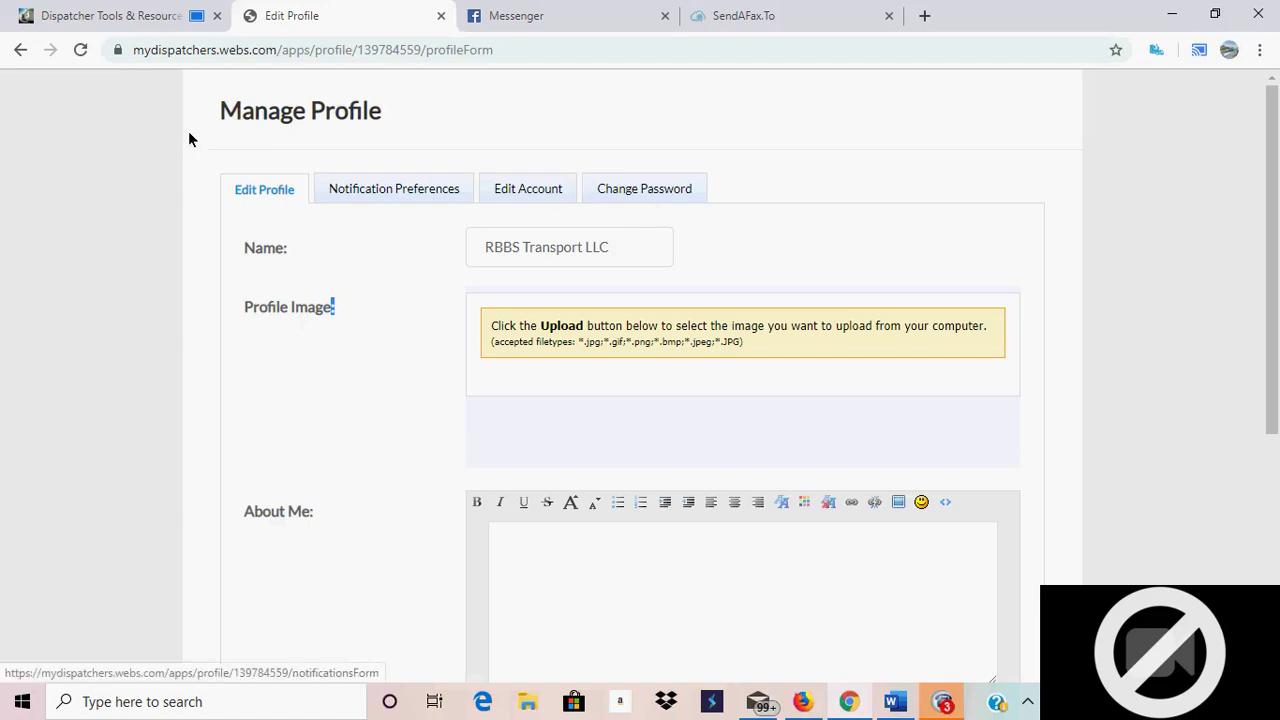
pyautogui.click(19, 52)
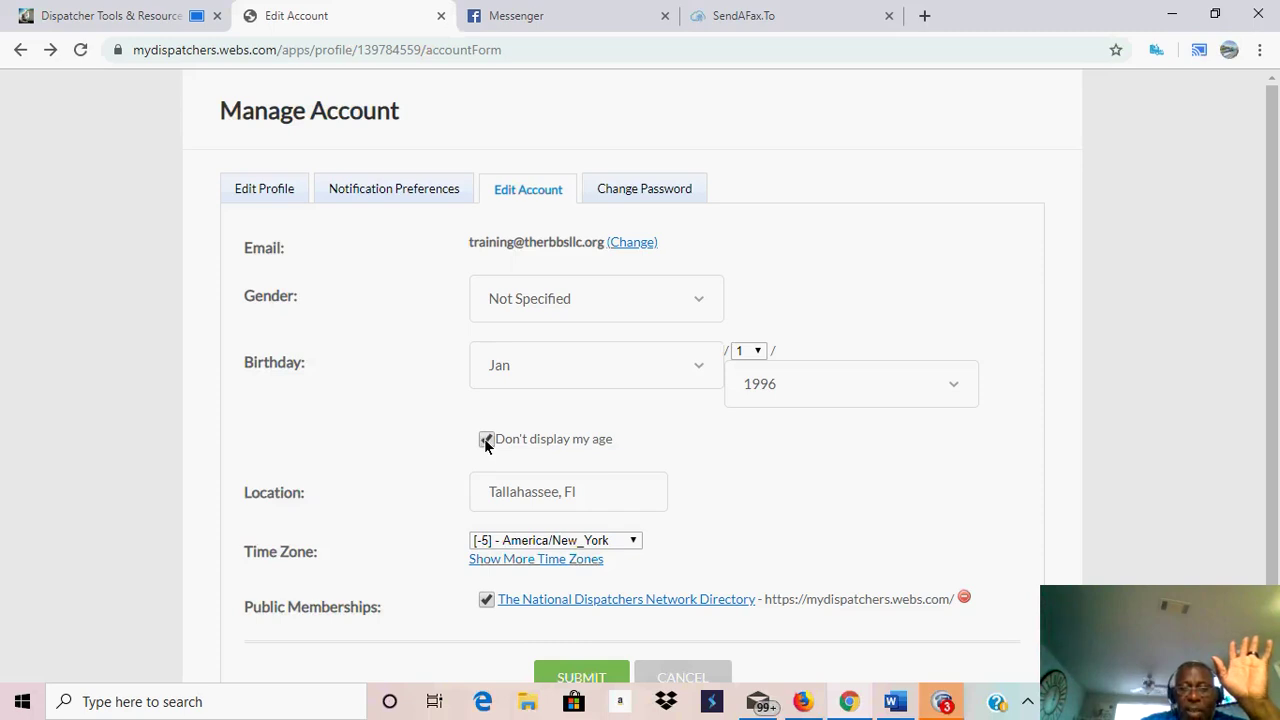
pyautogui.scroll(-1, 486, 445)
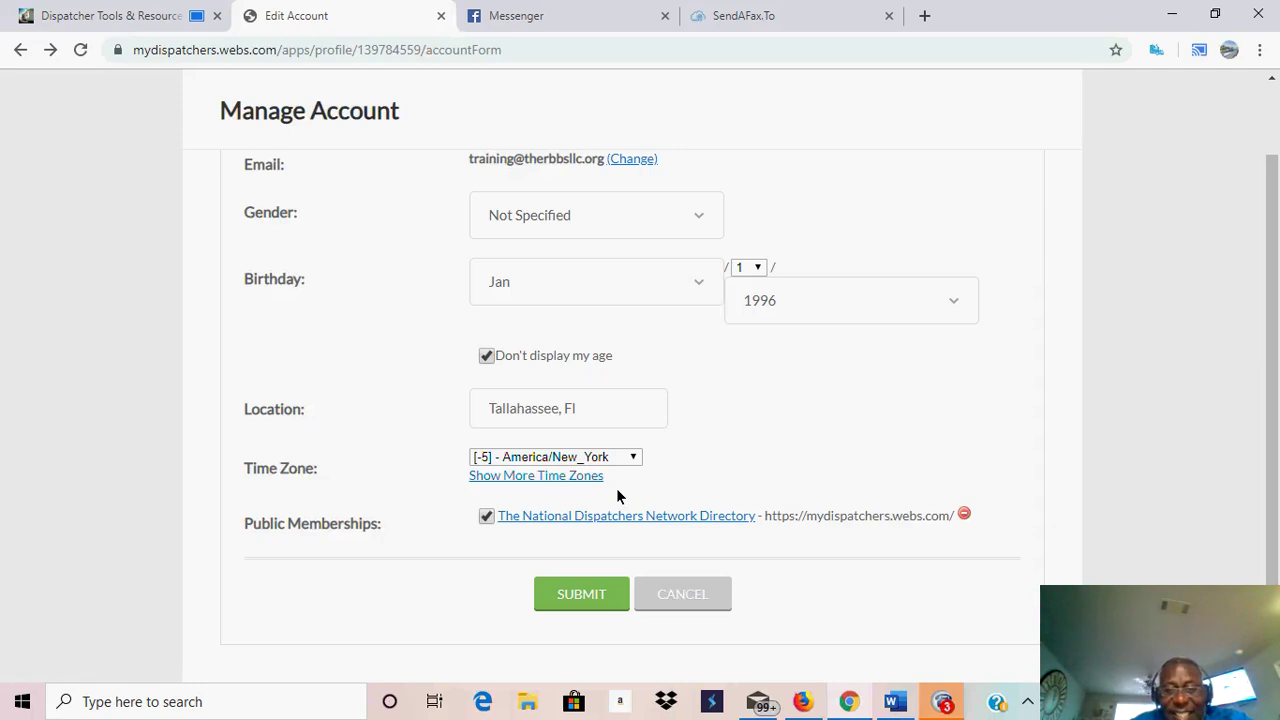
pyautogui.click(548, 477)
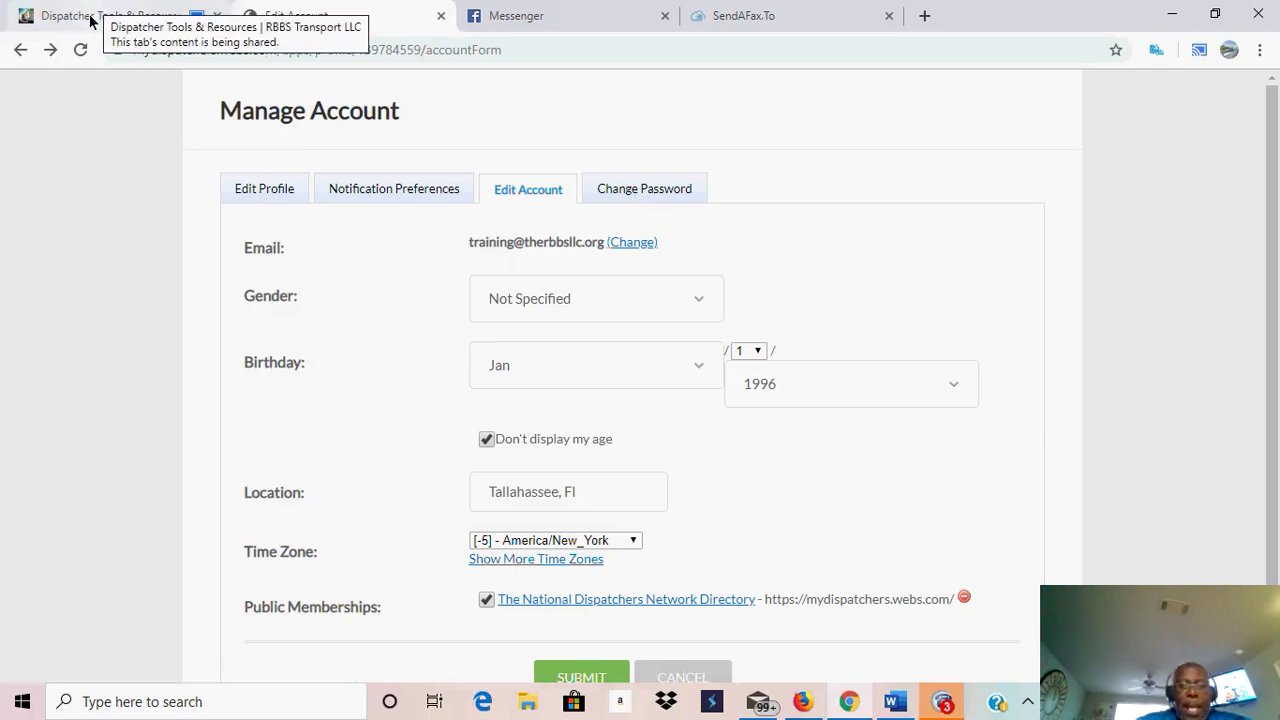
pyautogui.click(265, 191)
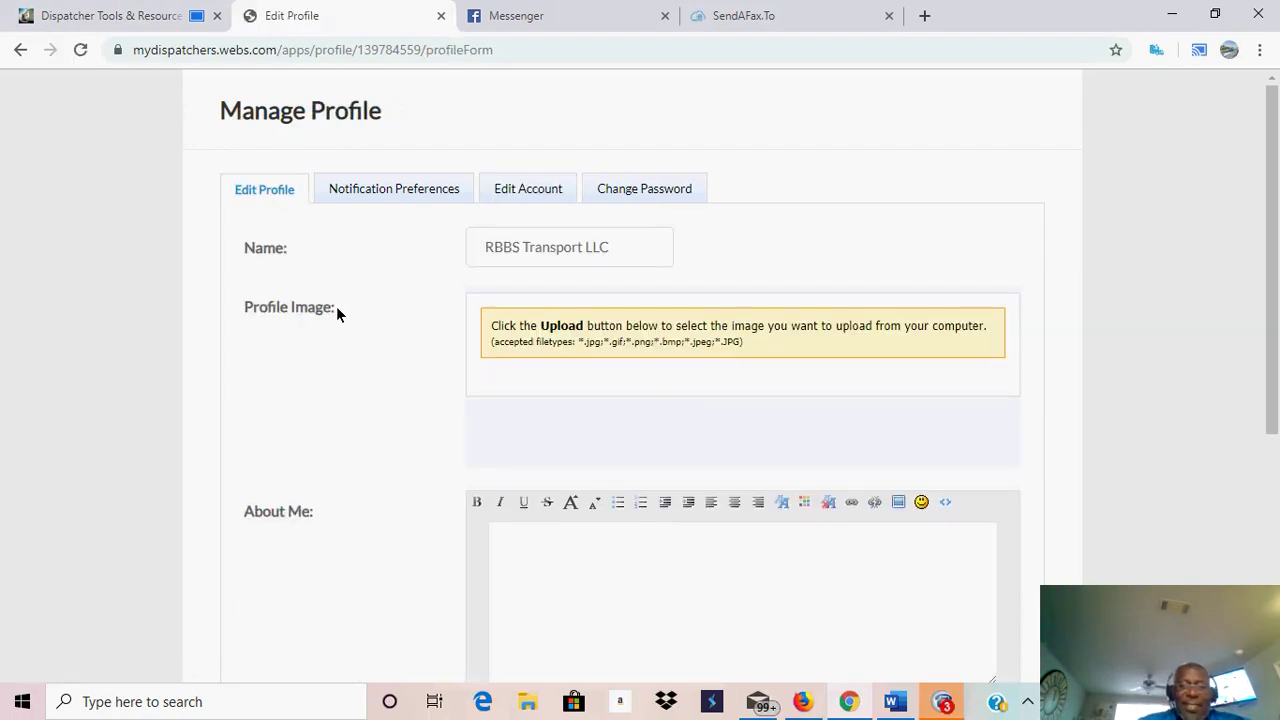
pyautogui.scroll(-4, 340, 329)
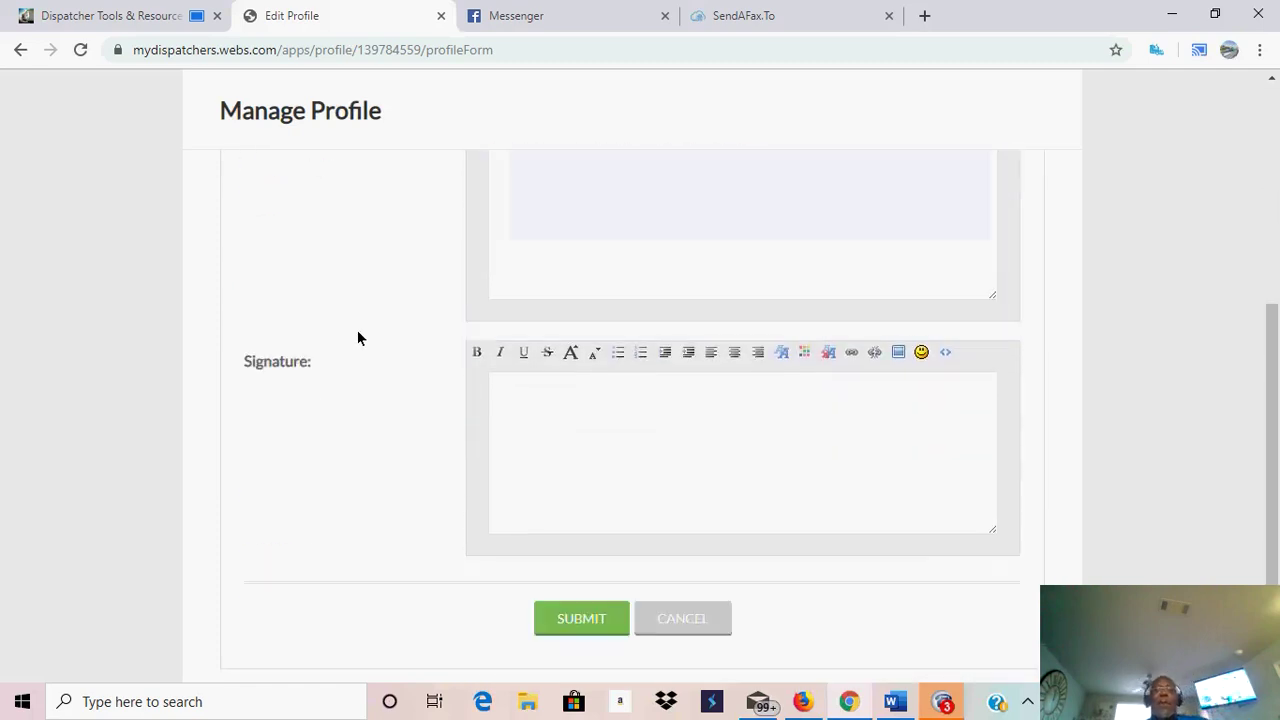
pyautogui.scroll(3, 362, 312)
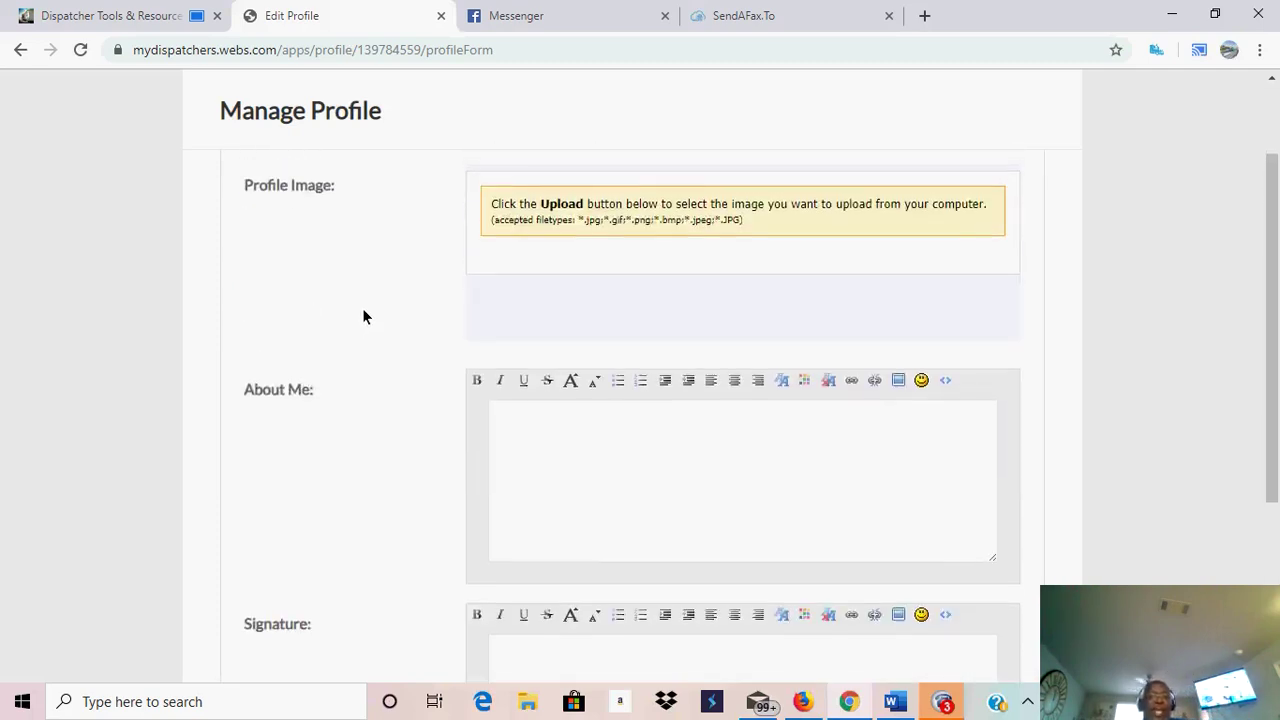
pyautogui.scroll(2, 363, 316)
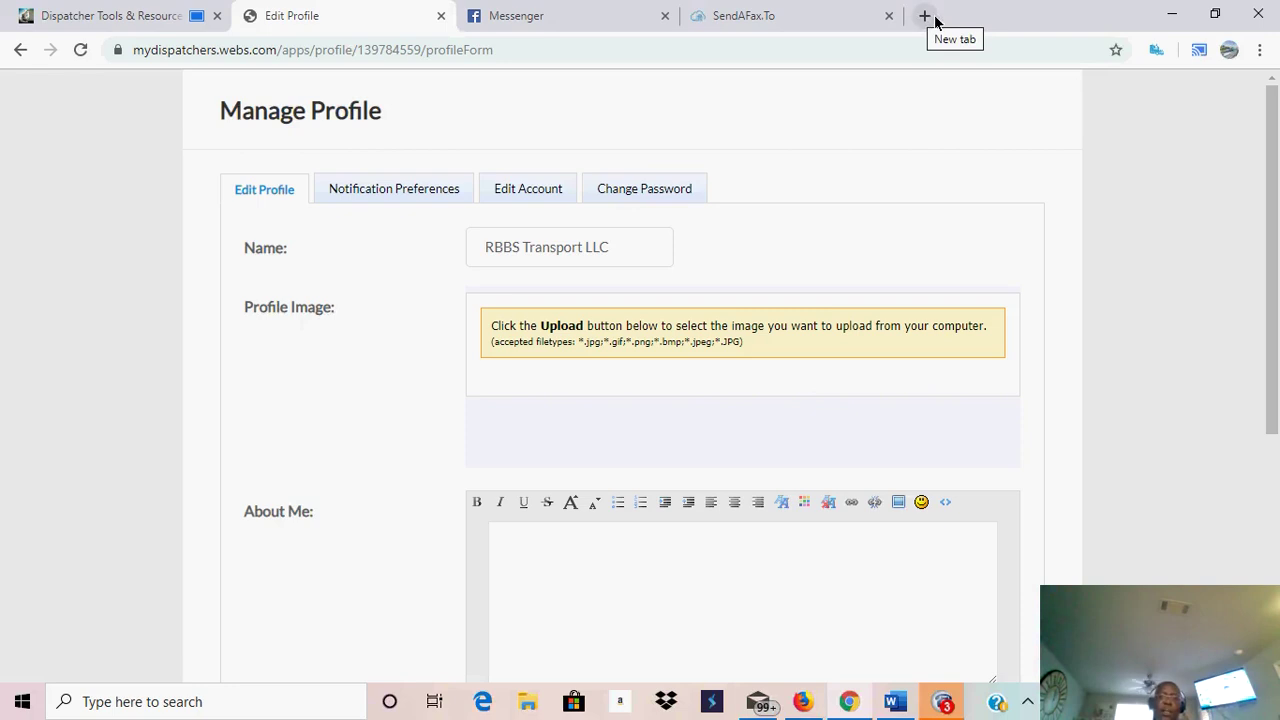
pyautogui.scroll(-4, 722, 337)
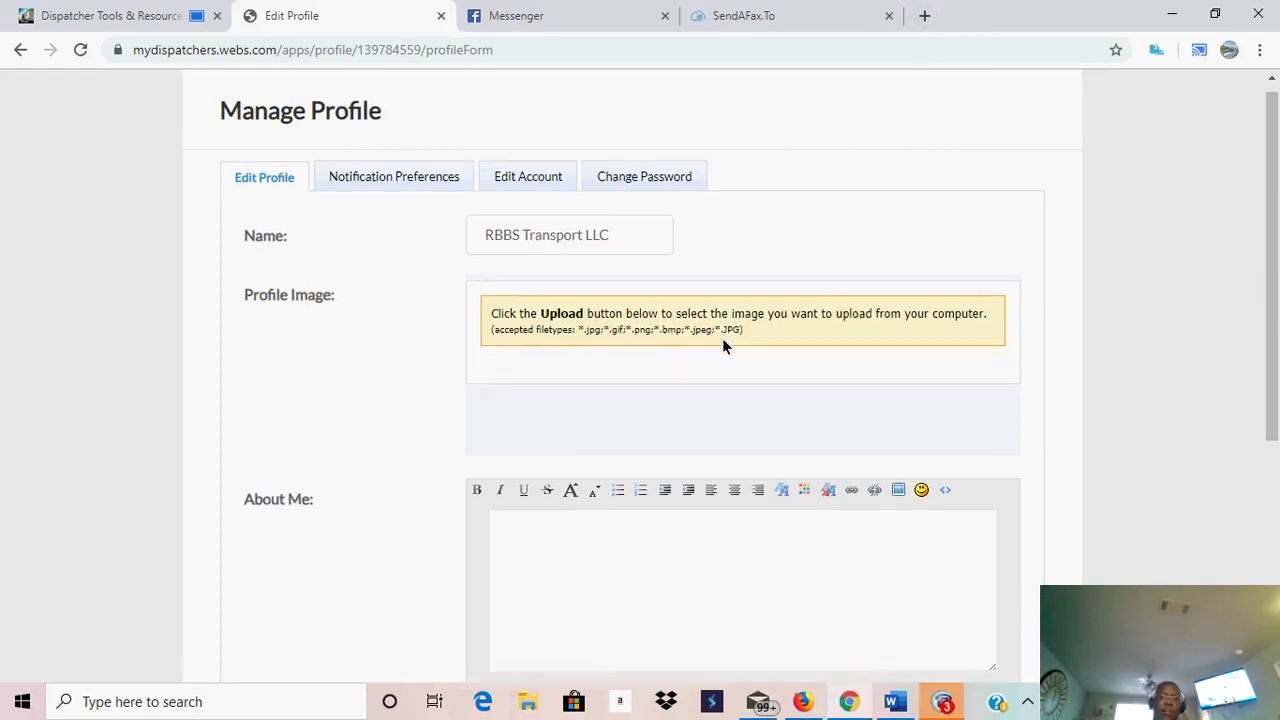
pyautogui.scroll(3, 727, 341)
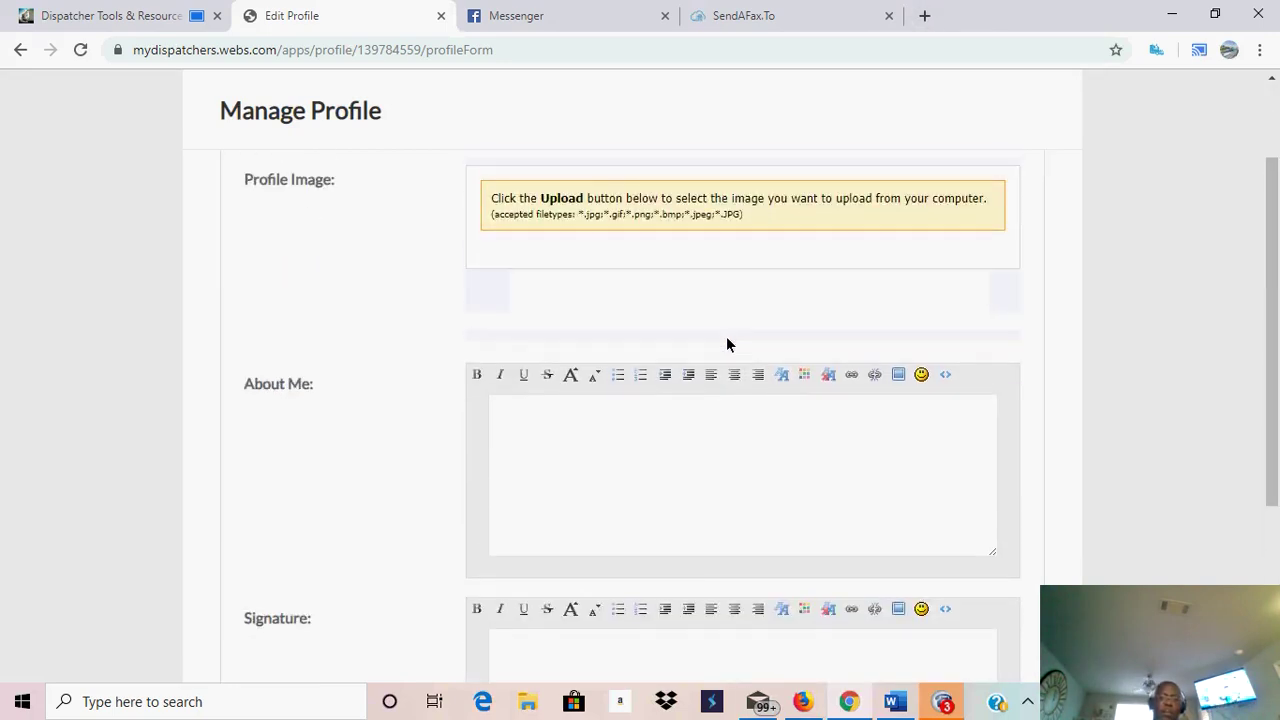
pyautogui.scroll(-4, 726, 340)
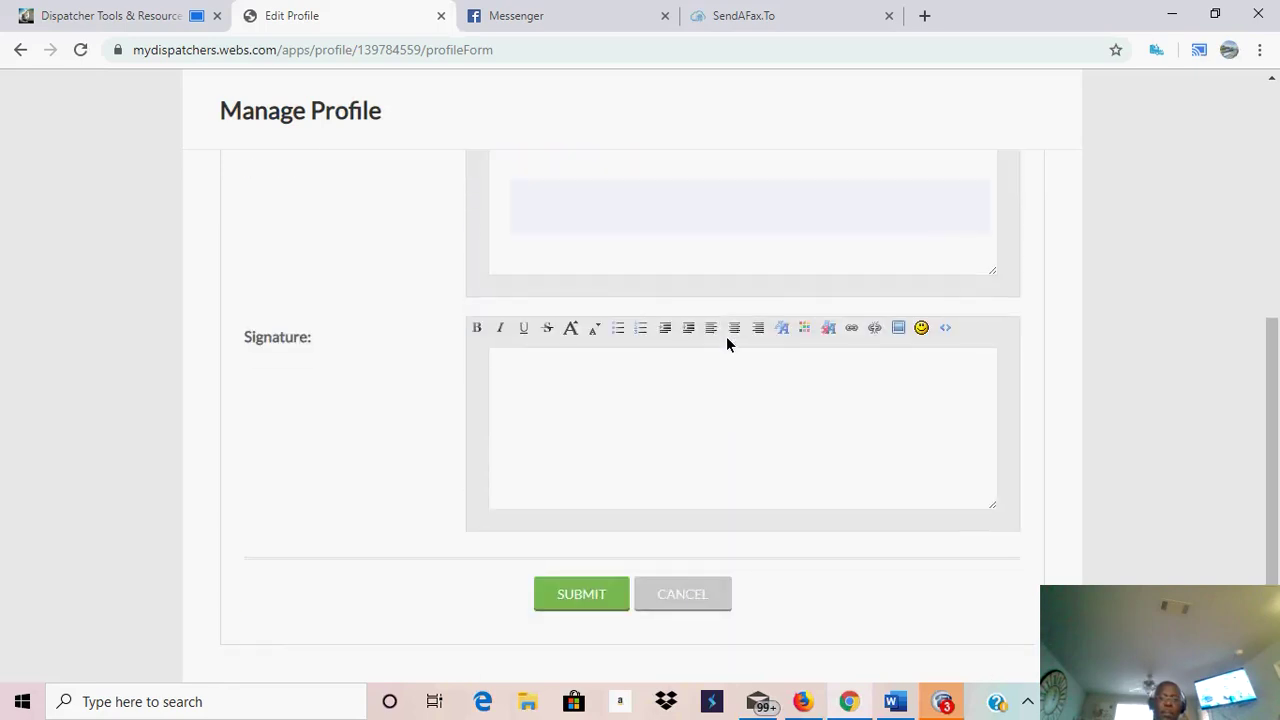
pyautogui.scroll(5, 400, 465)
pyautogui.scroll(1, 386, 456)
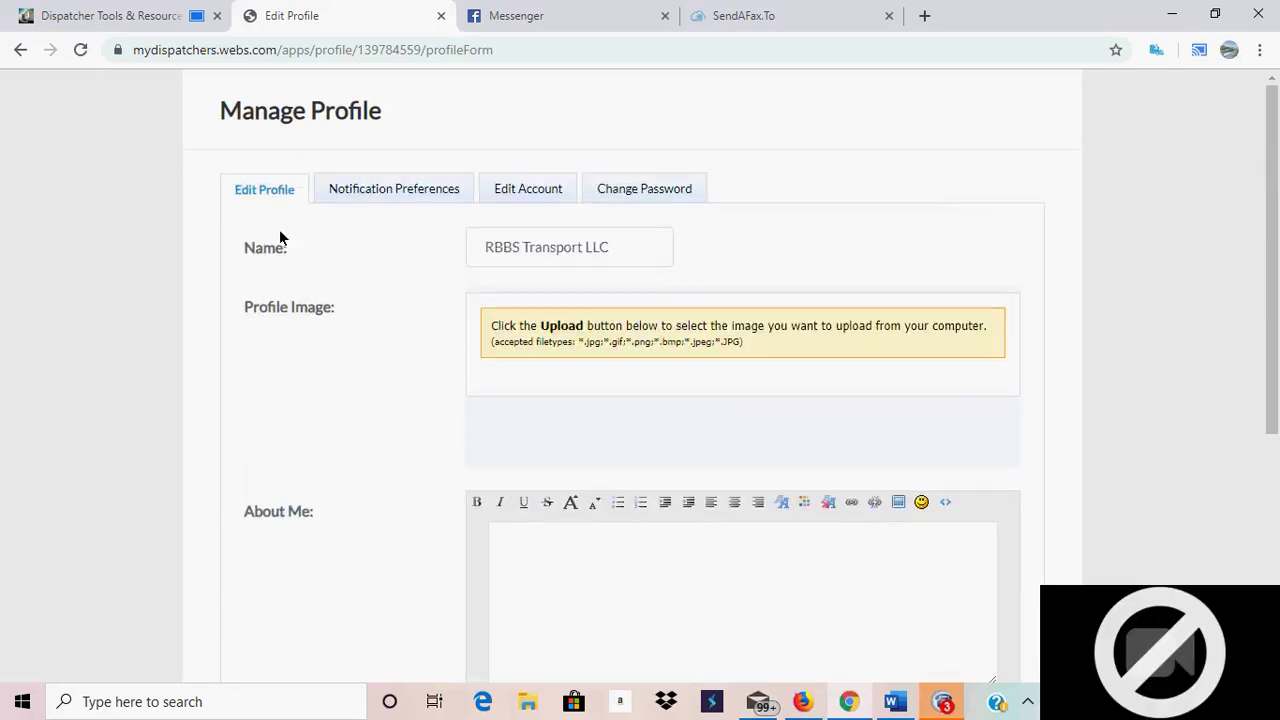
pyautogui.click(527, 196)
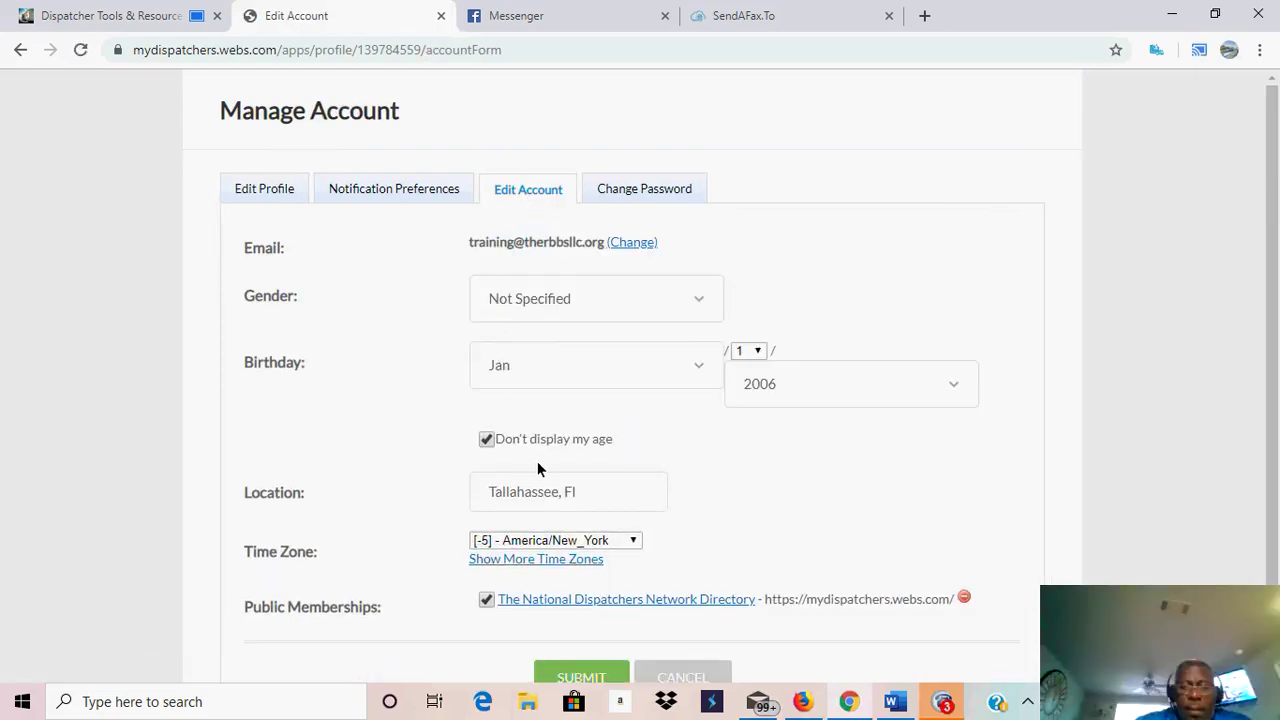
# Step: Choose Male in the Edit Account Gender dropdown and submit the account changes
pyautogui.scroll(-2, 525, 439)
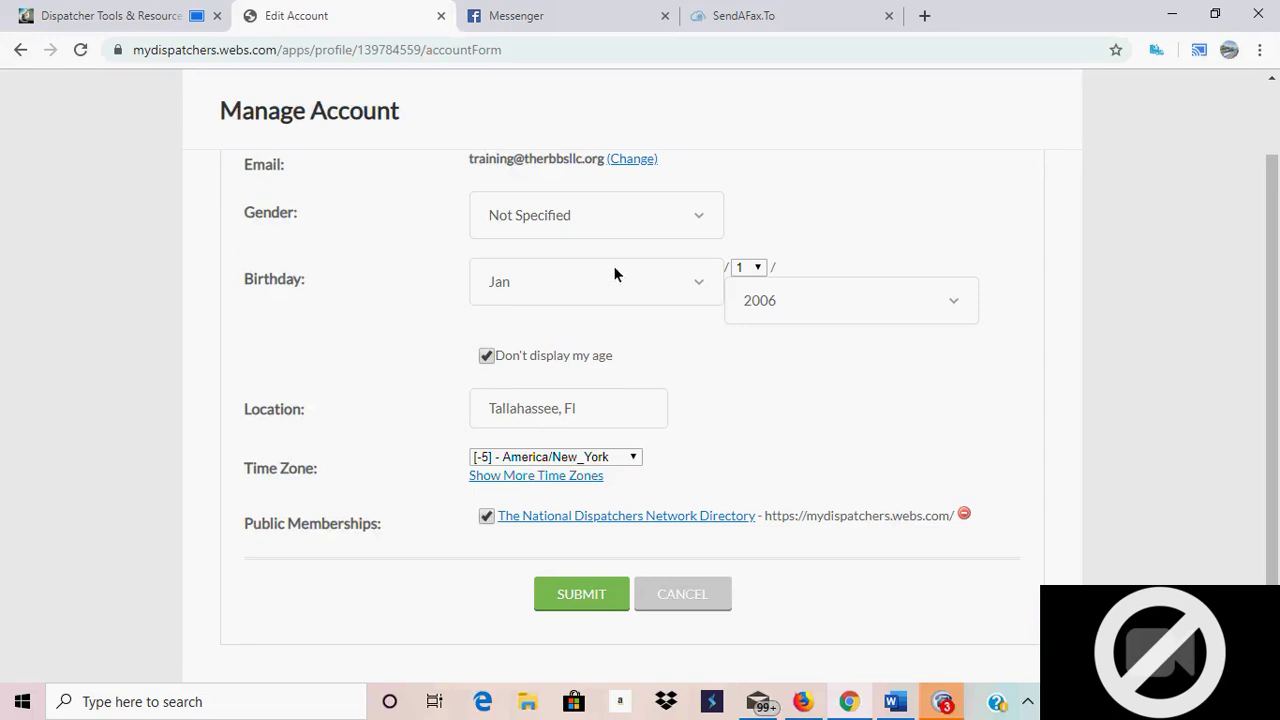
pyautogui.click(697, 222)
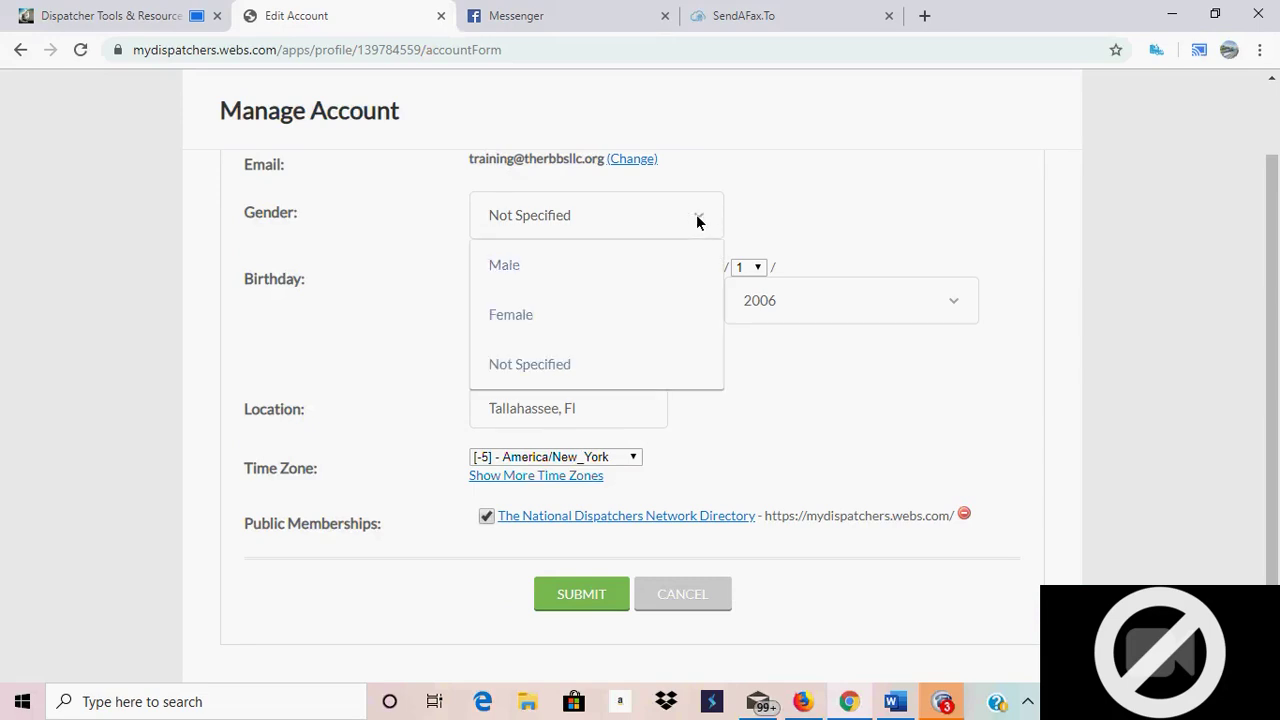
pyautogui.click(507, 368)
pyautogui.click(700, 220)
pyautogui.click(521, 265)
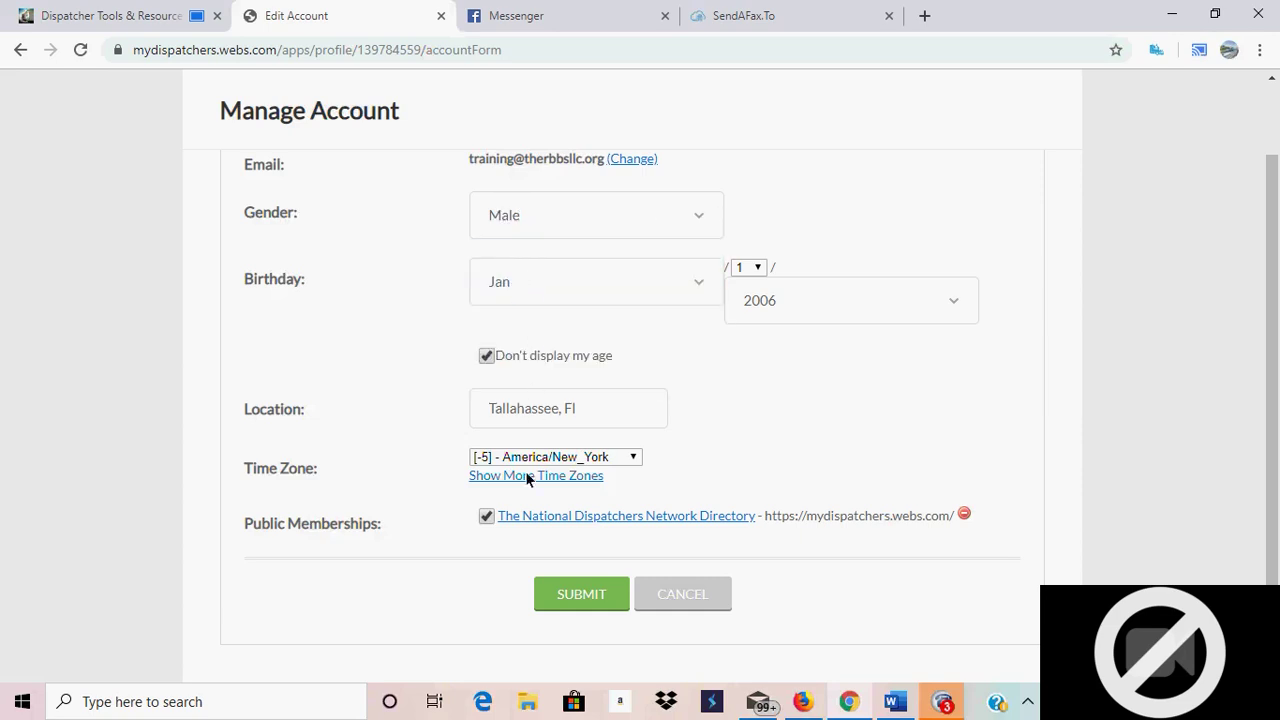
pyautogui.click(572, 588)
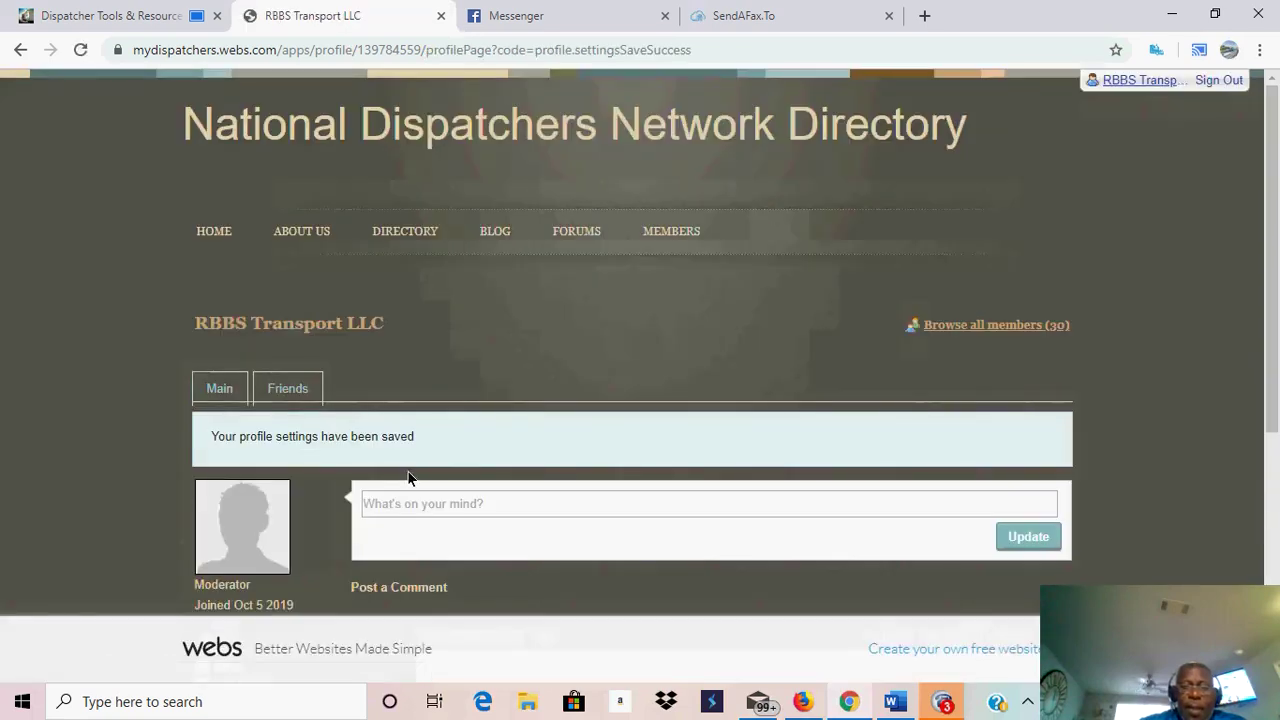
# Step: Scroll the saved profile to confirm MALE under General Info, then reopen the profile editor
pyautogui.scroll(-1, 419, 465)
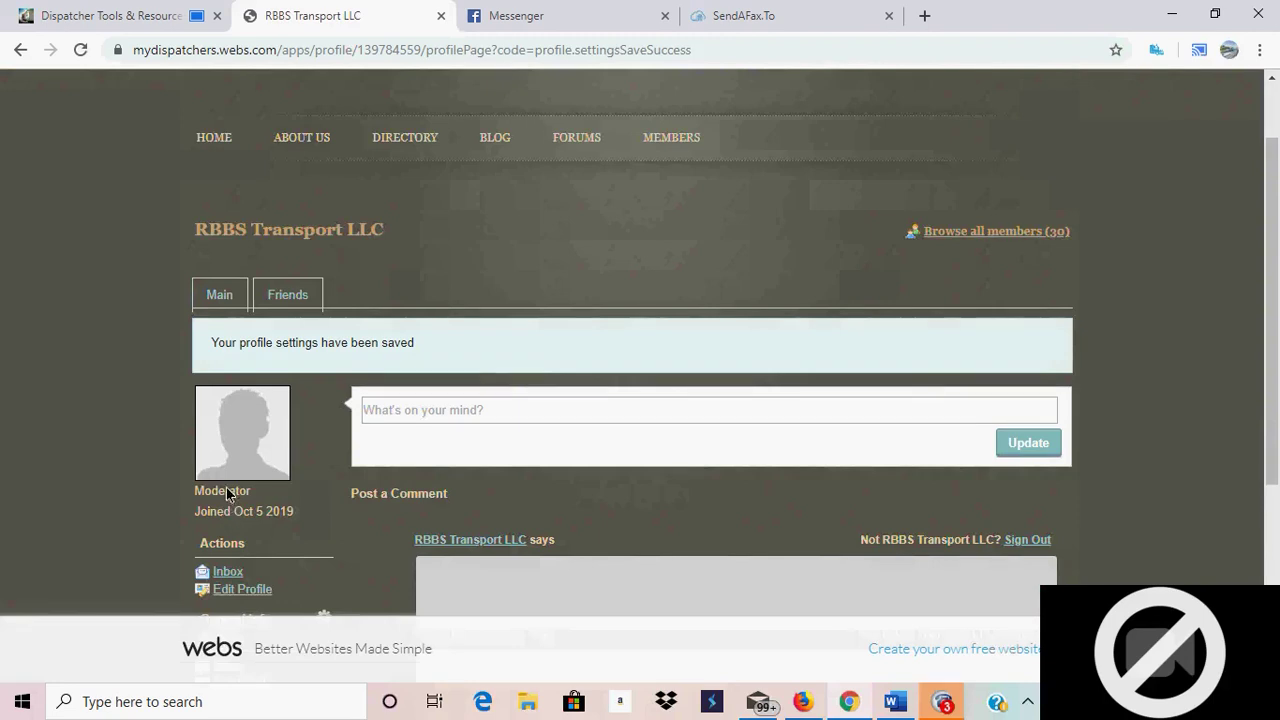
pyautogui.scroll(-1, 250, 485)
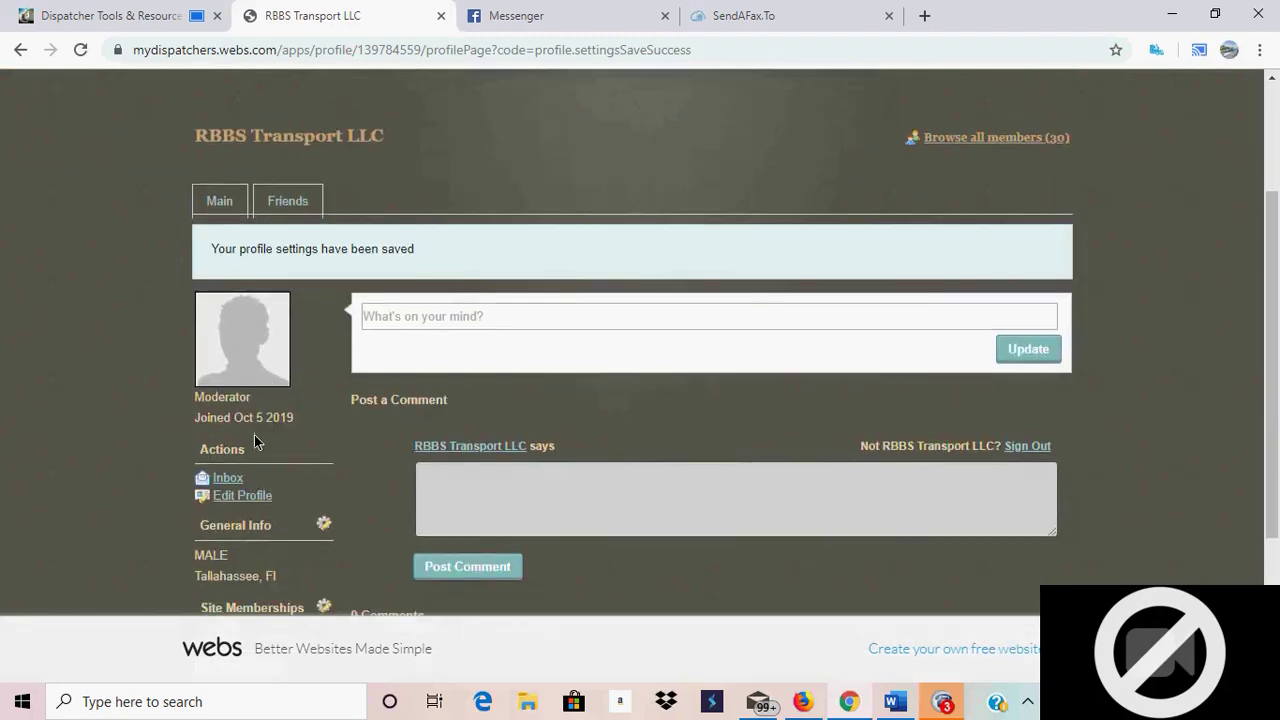
pyautogui.click(244, 496)
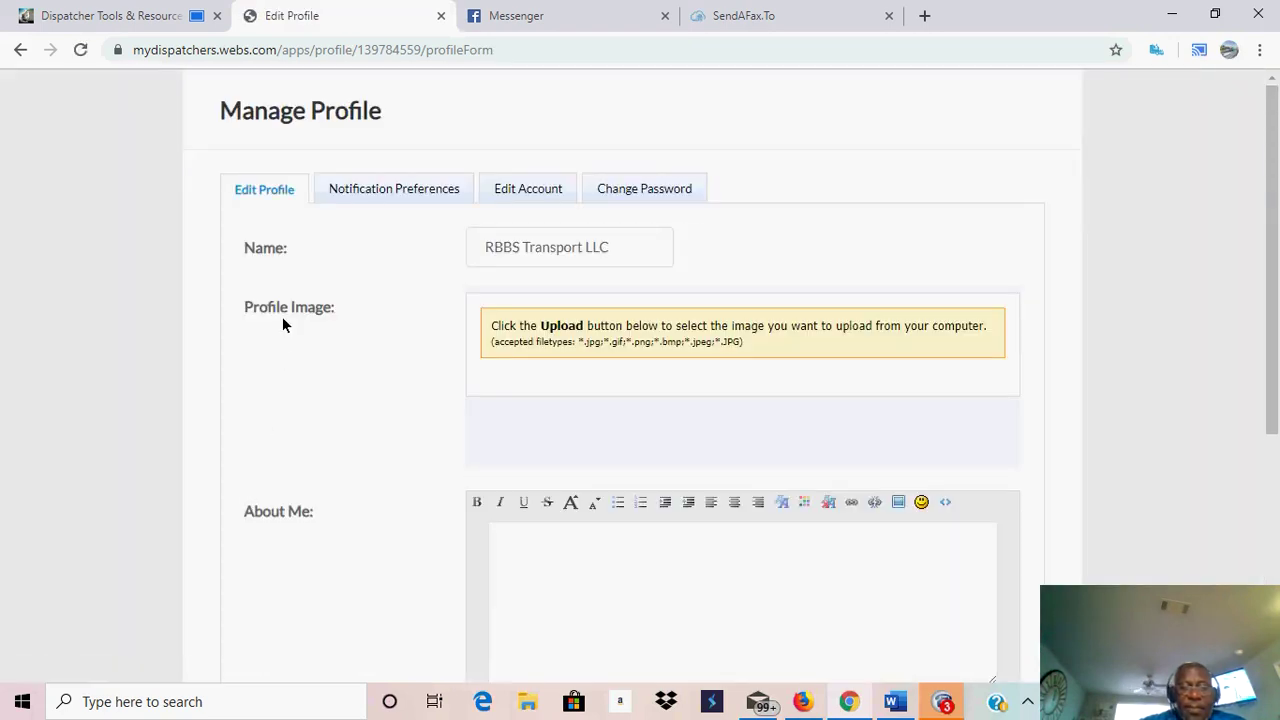
# Step: Review the Notification Preferences and Edit Account tabs
pyautogui.scroll(-4, 644, 432)
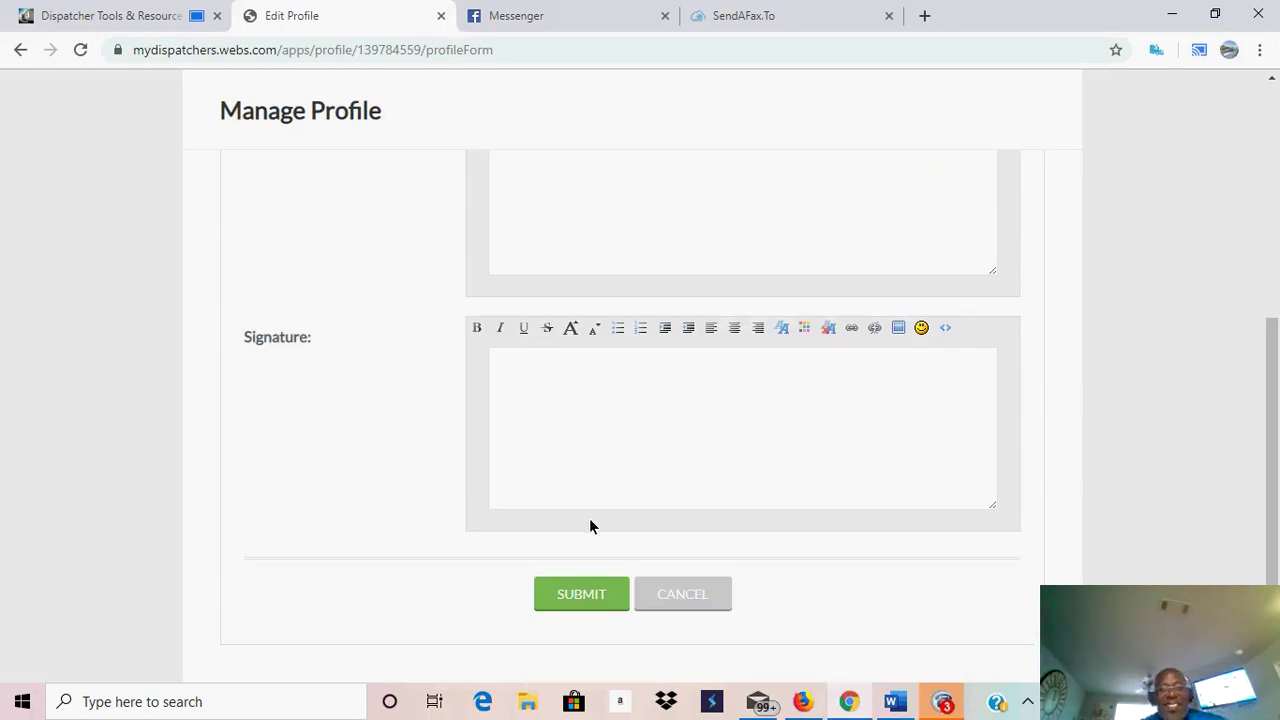
pyautogui.scroll(5, 589, 520)
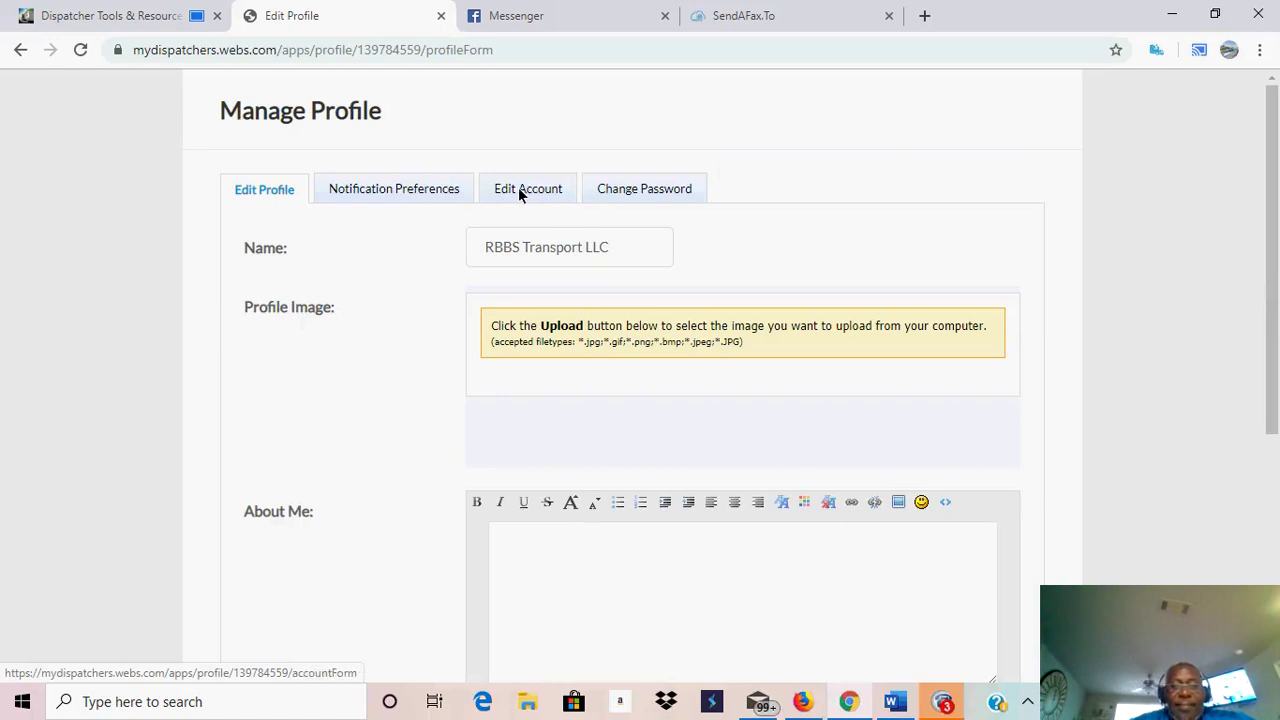
pyautogui.click(375, 191)
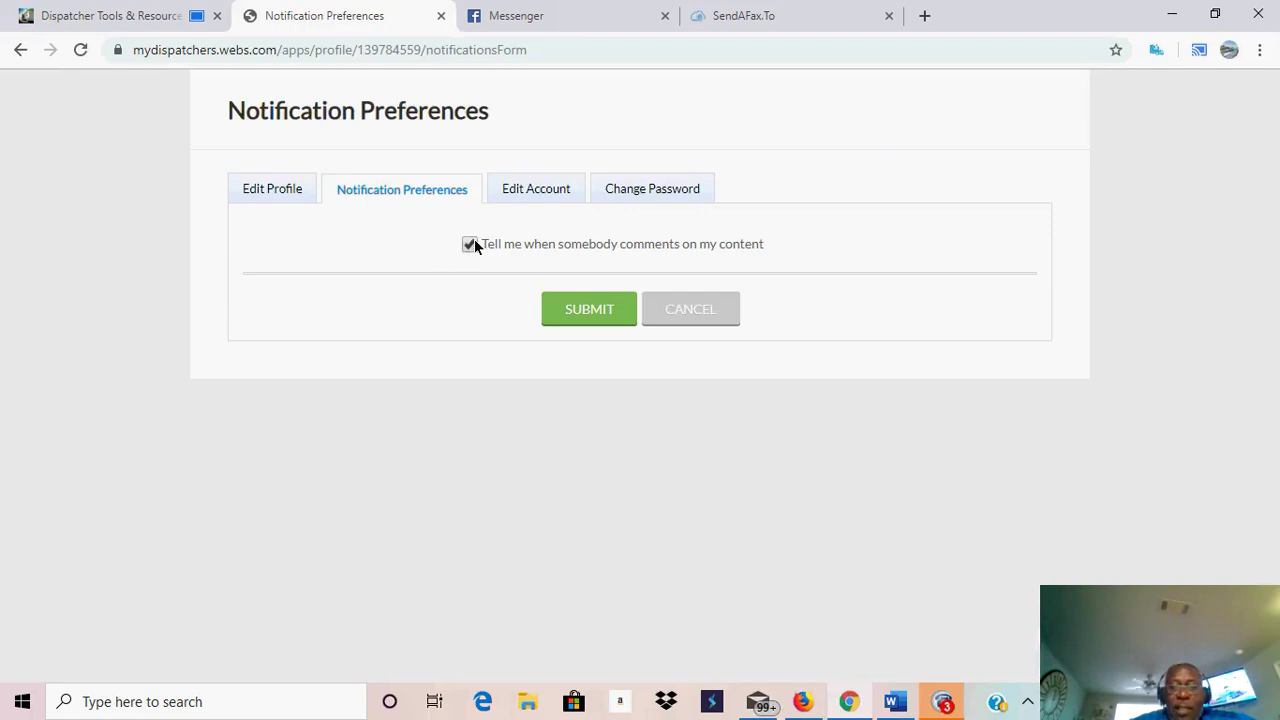
pyautogui.click(522, 190)
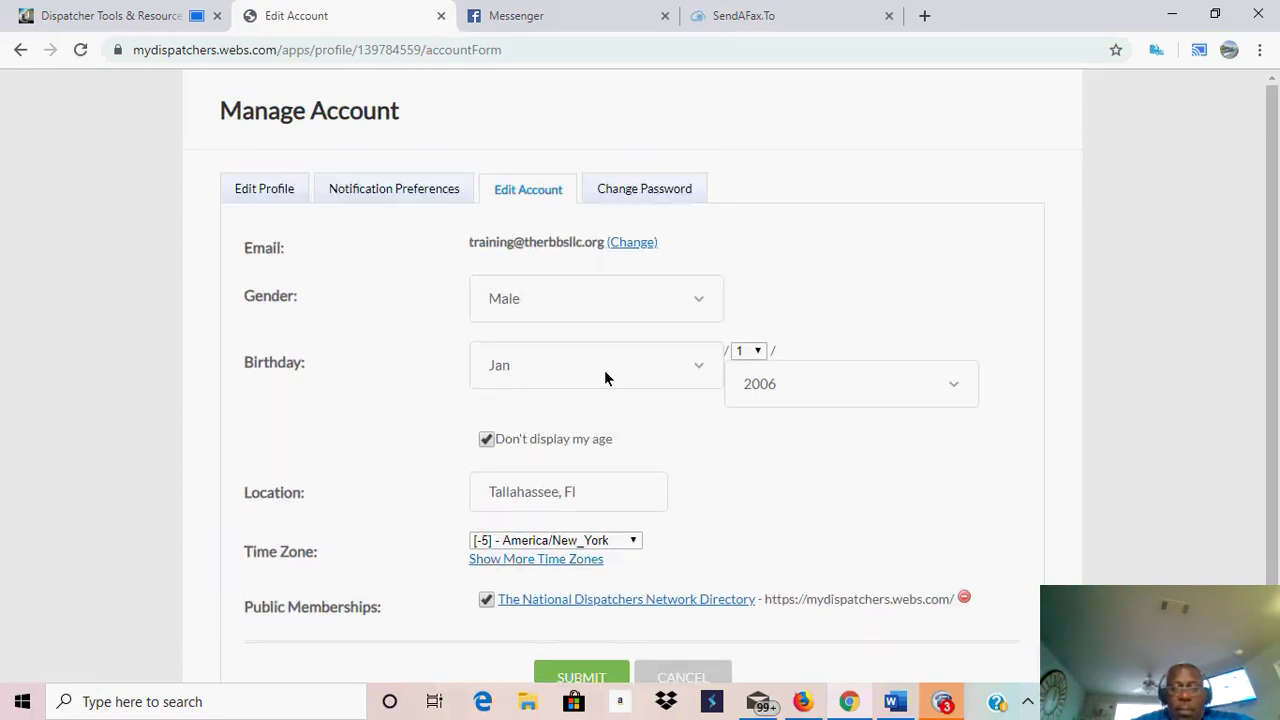
# Step: Return to the Edit Profile form and scroll through it down to SUBMIT
pyautogui.click(255, 190)
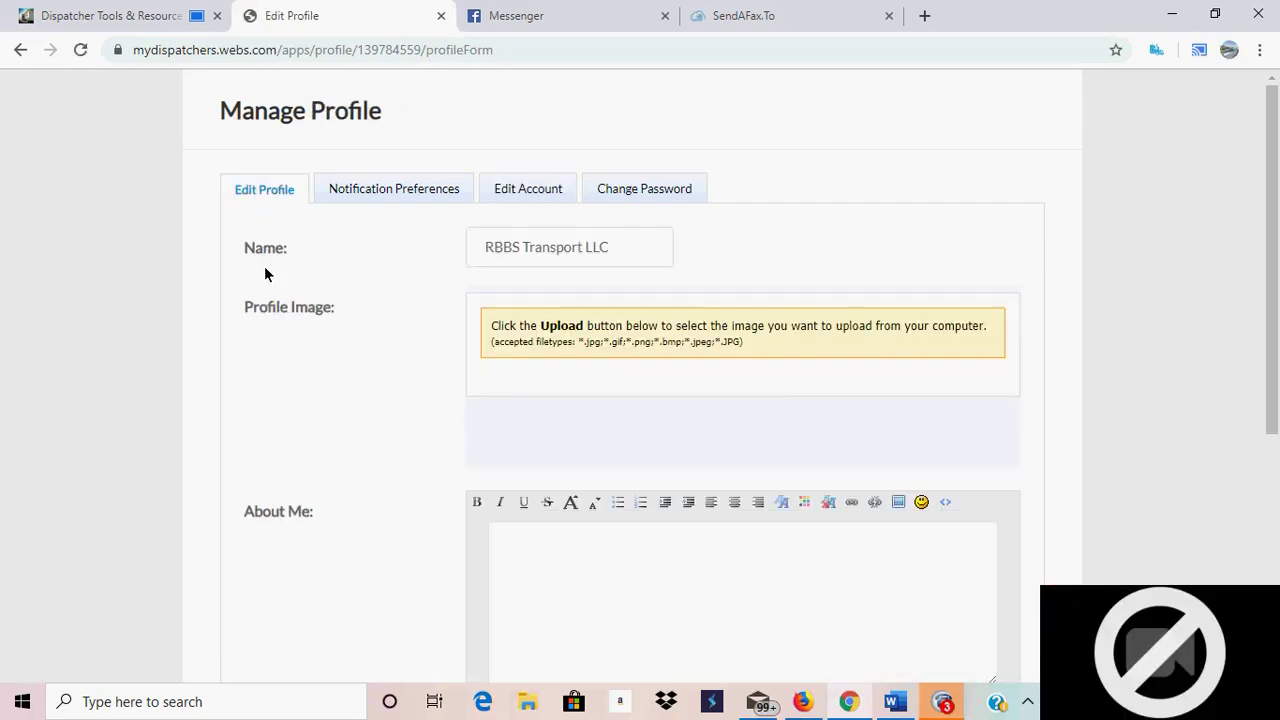
pyautogui.scroll(-3, 277, 303)
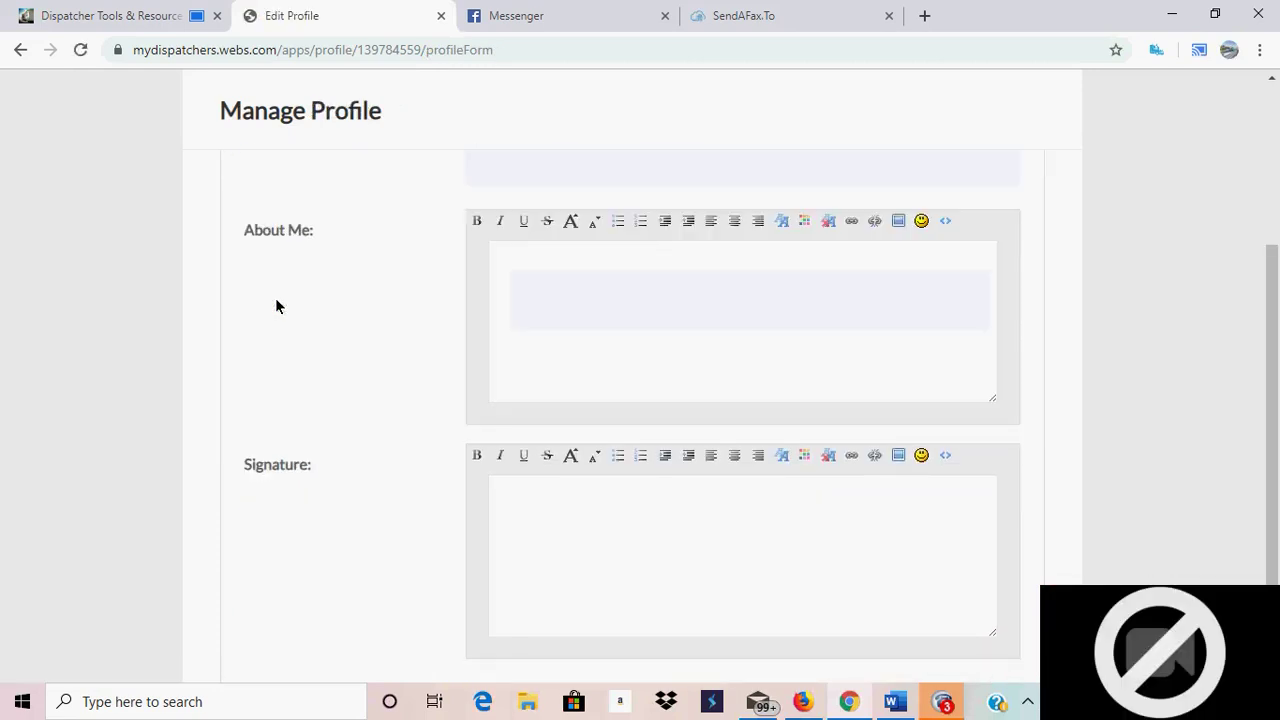
pyautogui.scroll(2, 277, 307)
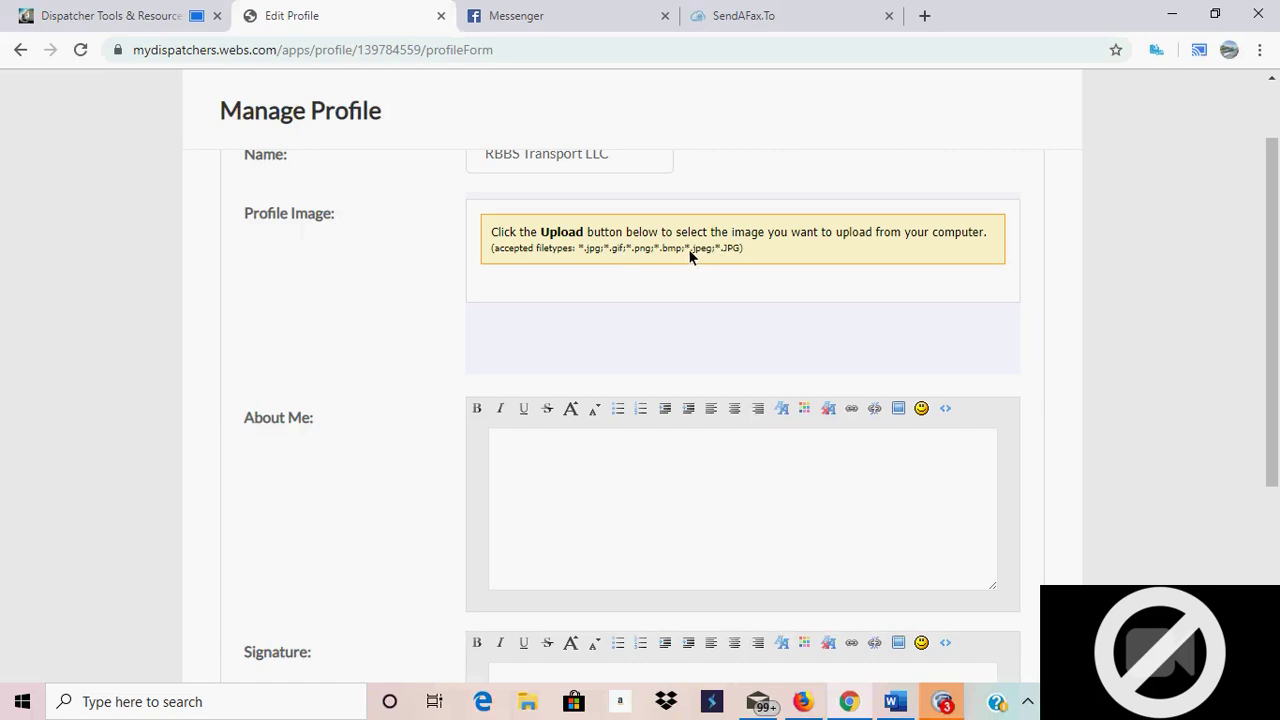
pyautogui.scroll(-3, 690, 265)
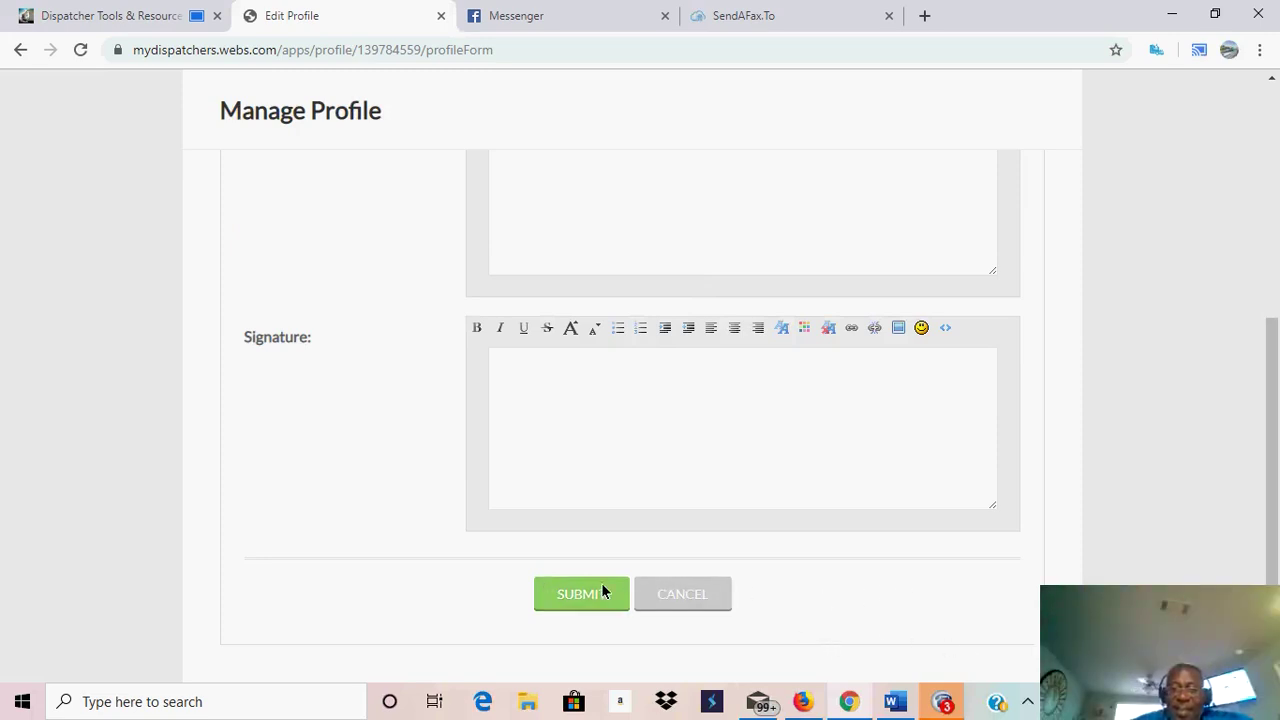
pyautogui.scroll(2, 652, 503)
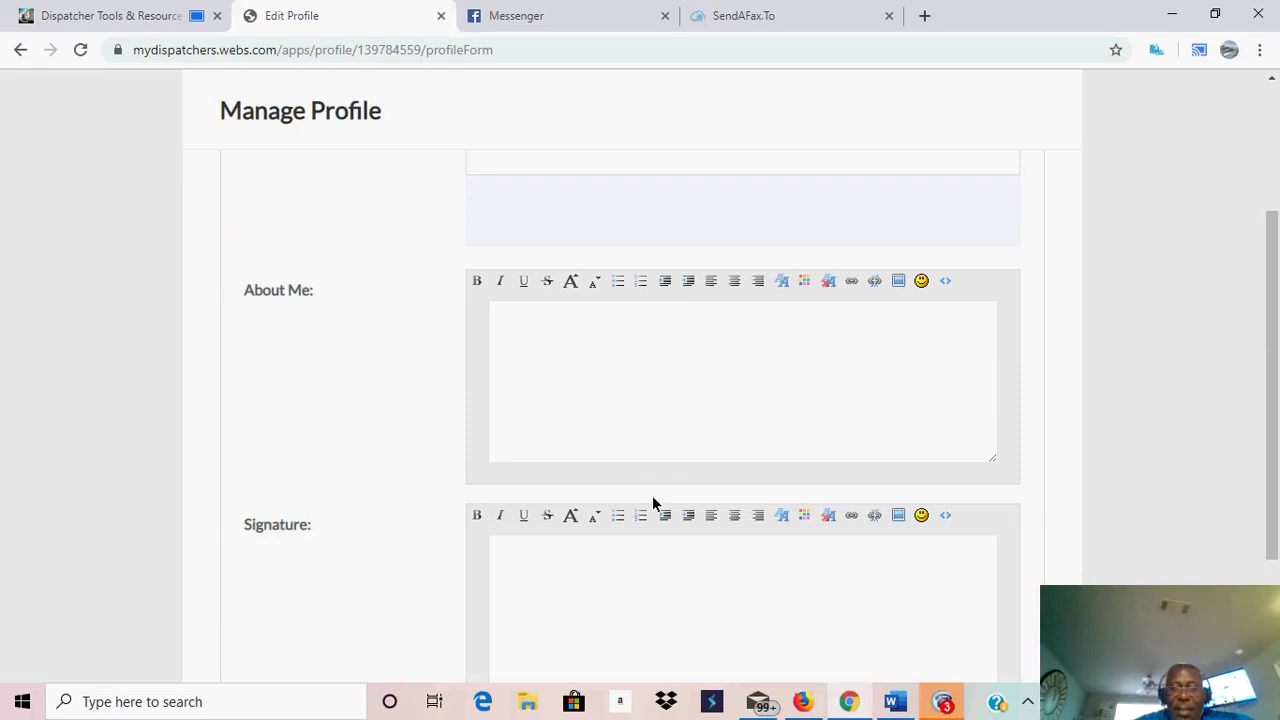
pyautogui.scroll(3, 978, 443)
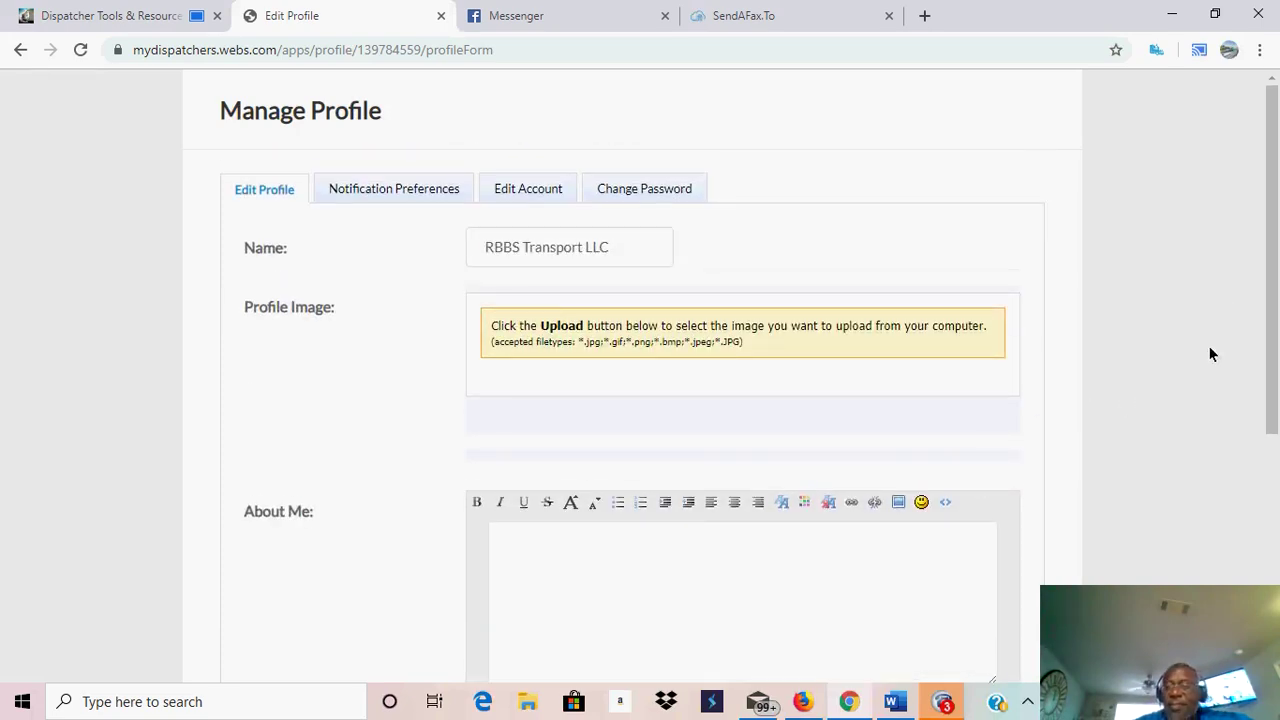
pyautogui.scroll(-4, 1190, 390)
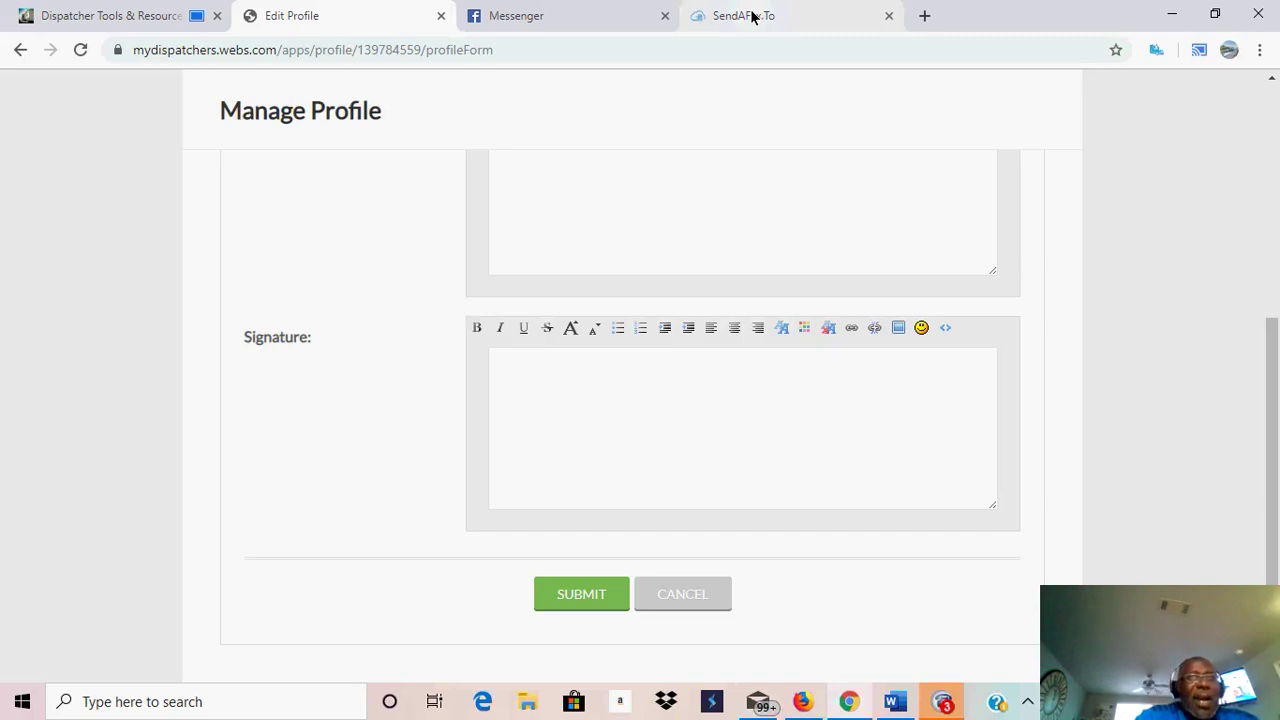
# Step: Switch to the Messenger tab and open the first conversation in the Chats list
pyautogui.click(505, 15)
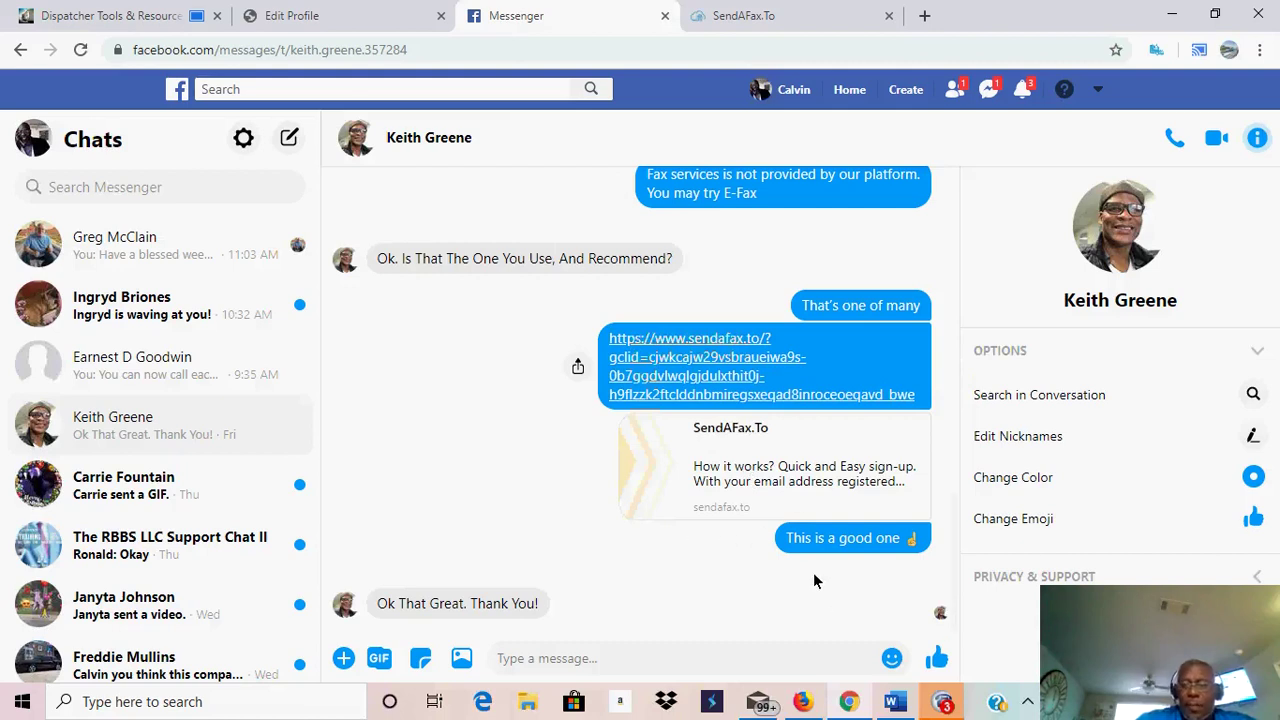
pyautogui.scroll(3, 806, 445)
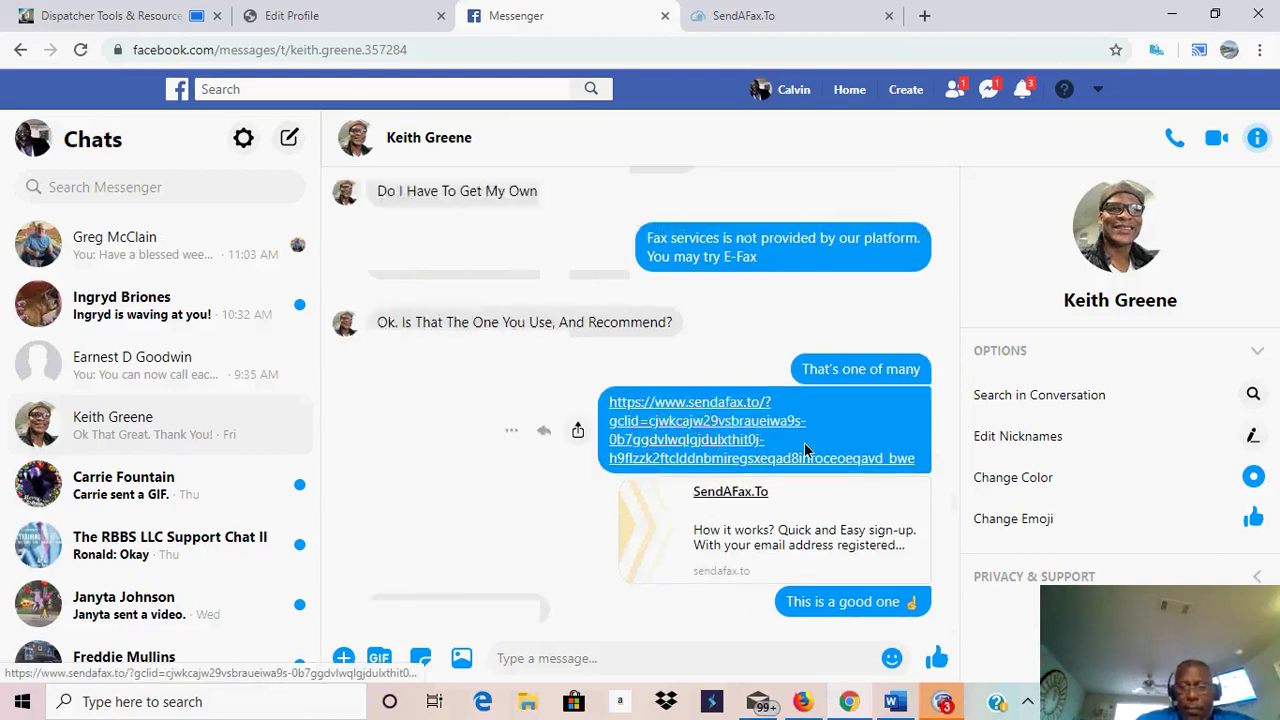
pyautogui.click(96, 236)
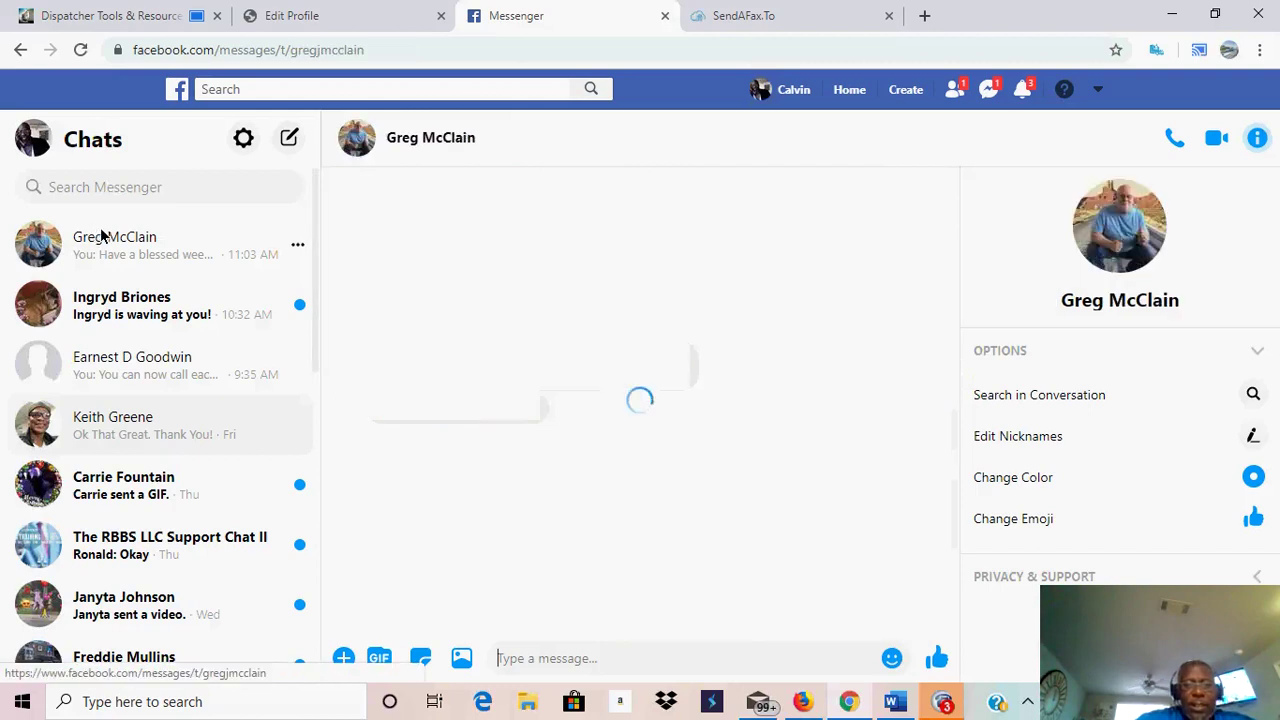
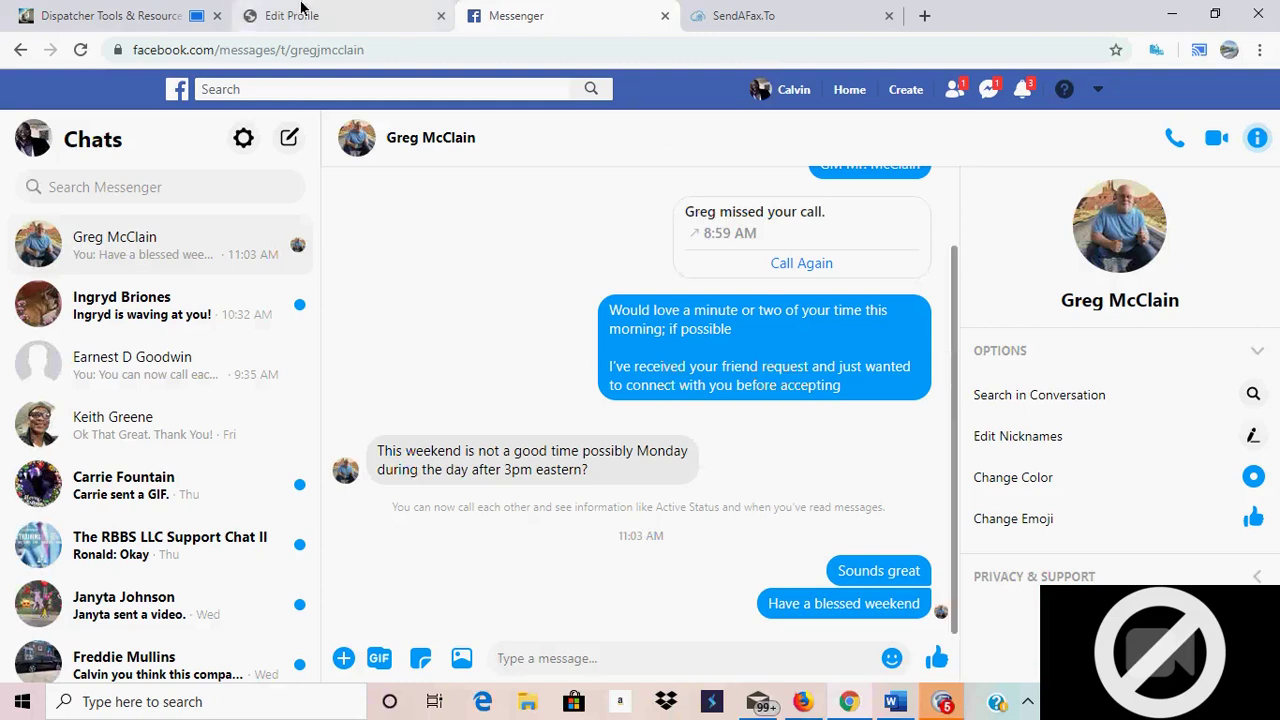
# Step: Return to the Dispatcher Tools & Resources tab and scroll to the Agreements, Forms and Documents section
pyautogui.click(90, 16)
pyautogui.scroll(-3, 545, 296)
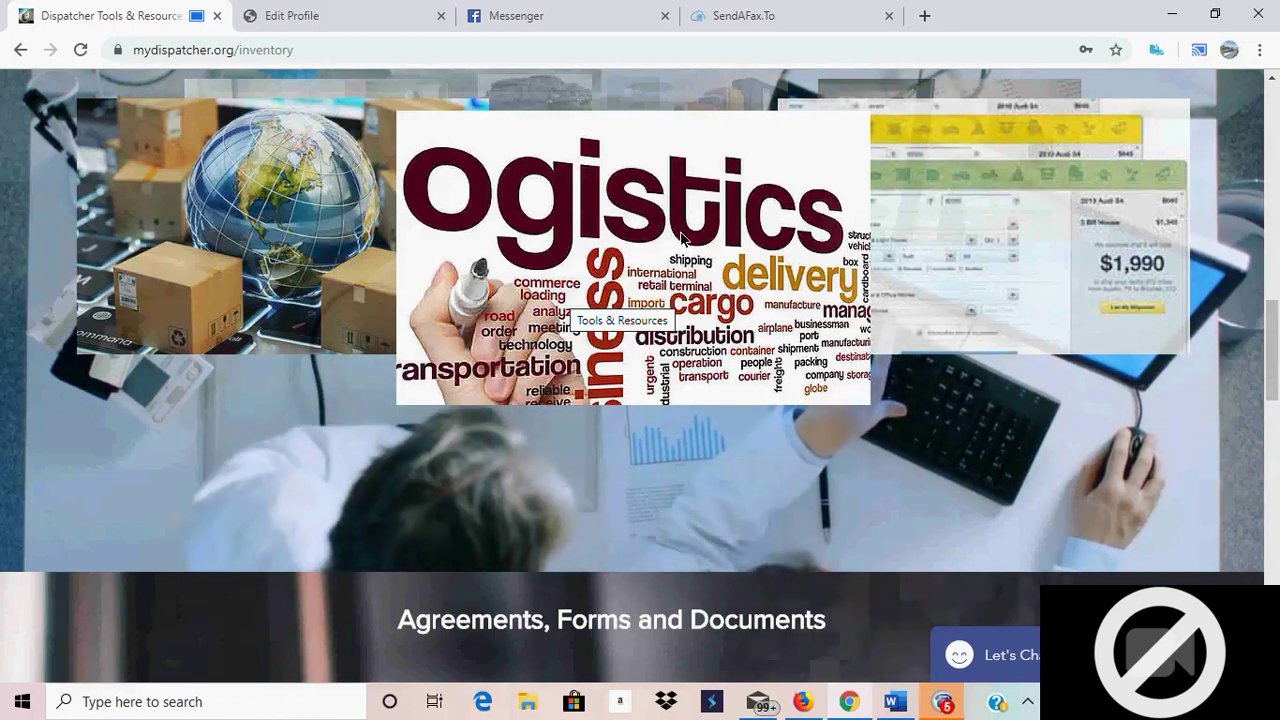
pyautogui.scroll(1, 683, 245)
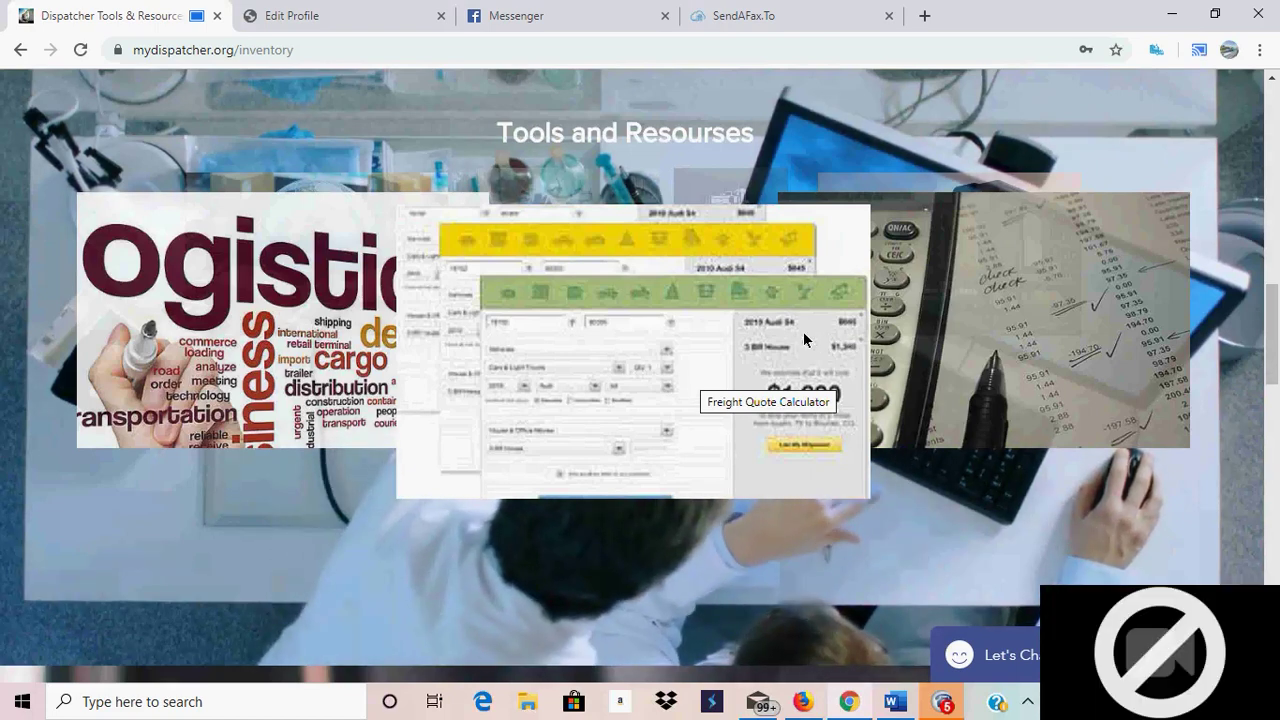
# Step: Scroll down the inventory page to the Load Boards carousel with Direct Freight Service and Trulos
pyautogui.scroll(-4, 768, 329)
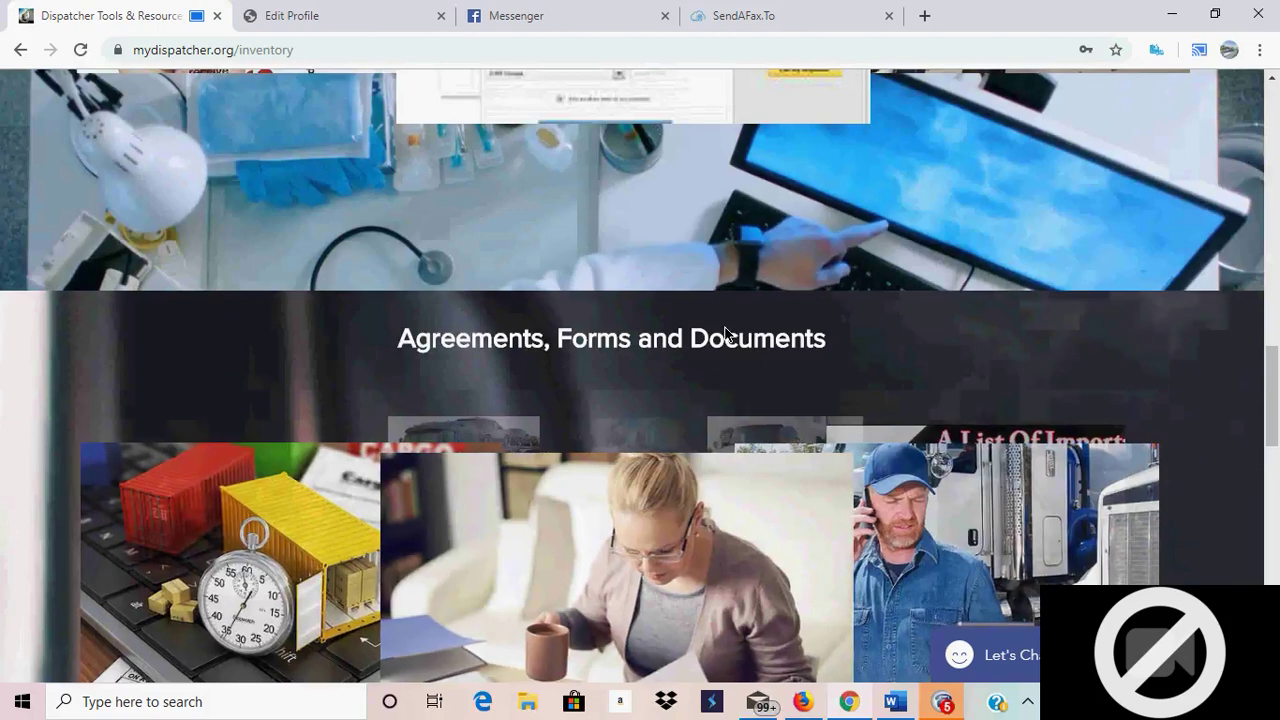
pyautogui.scroll(-3, 720, 310)
pyautogui.scroll(-4, 800, 380)
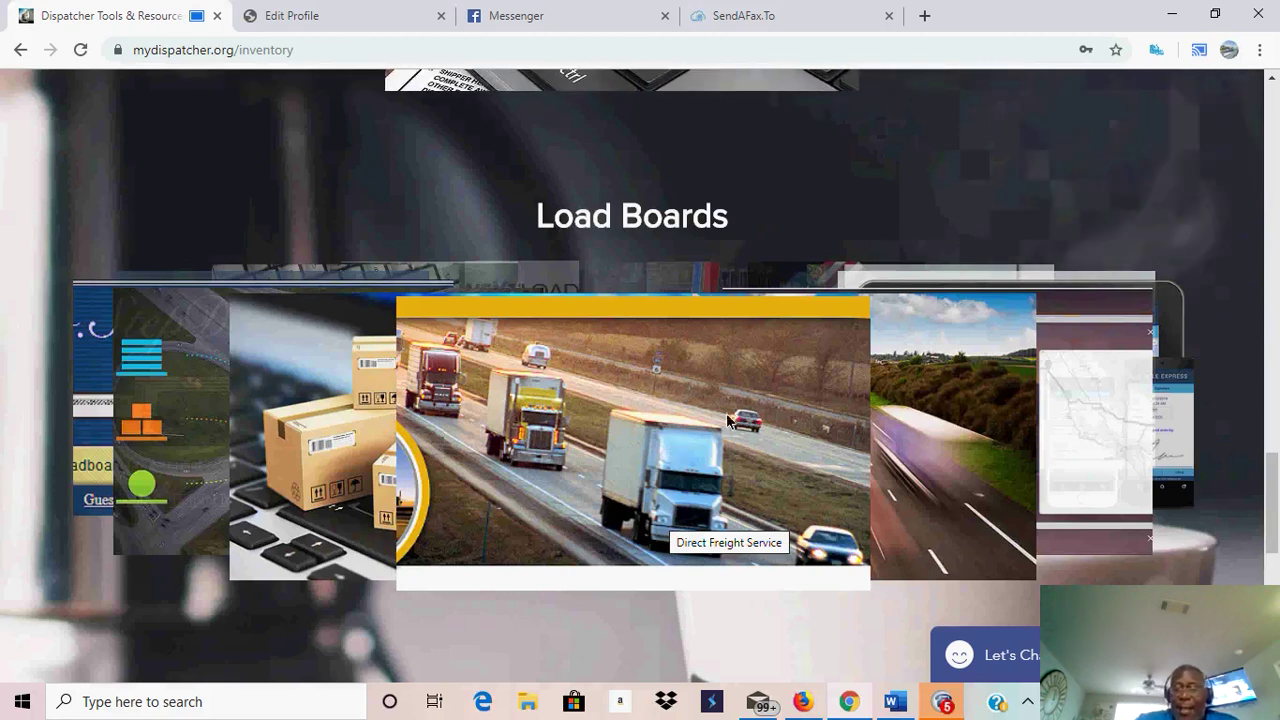
# Step: Open the Direct Freight Service entry in the Load Boards carousel and follow its 'Go to link'
pyautogui.click(603, 465)
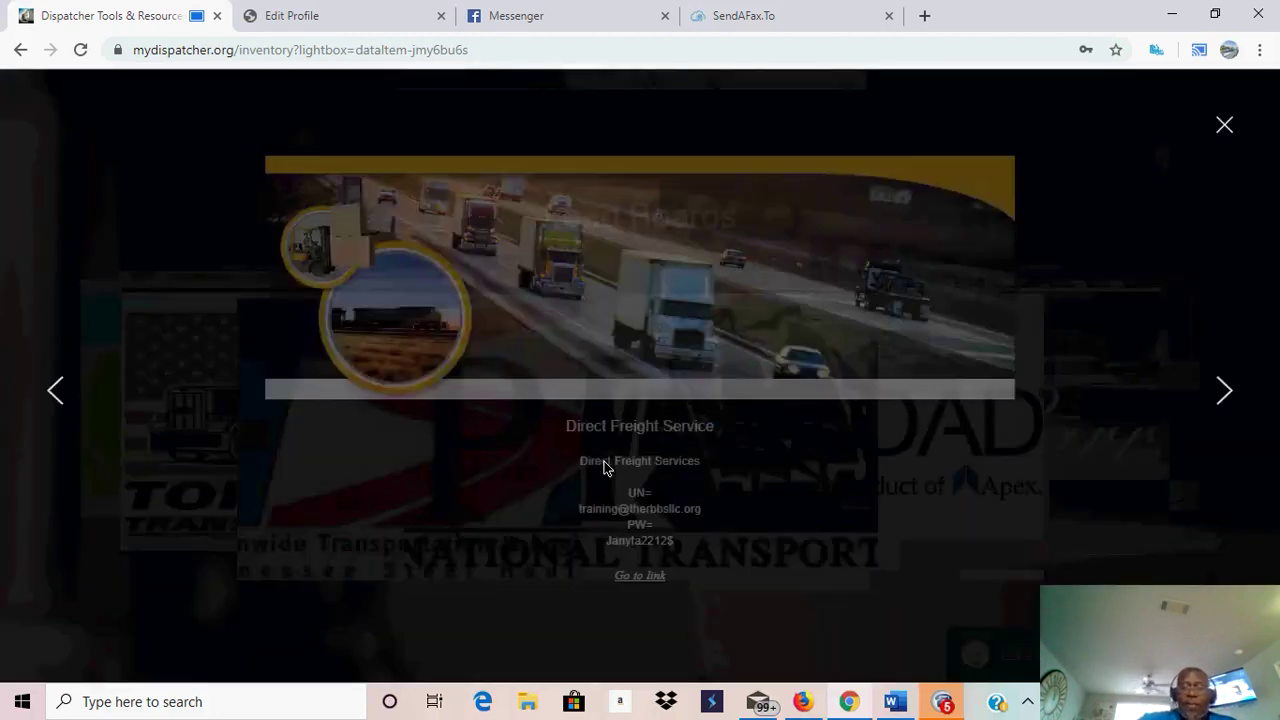
pyautogui.click(646, 578)
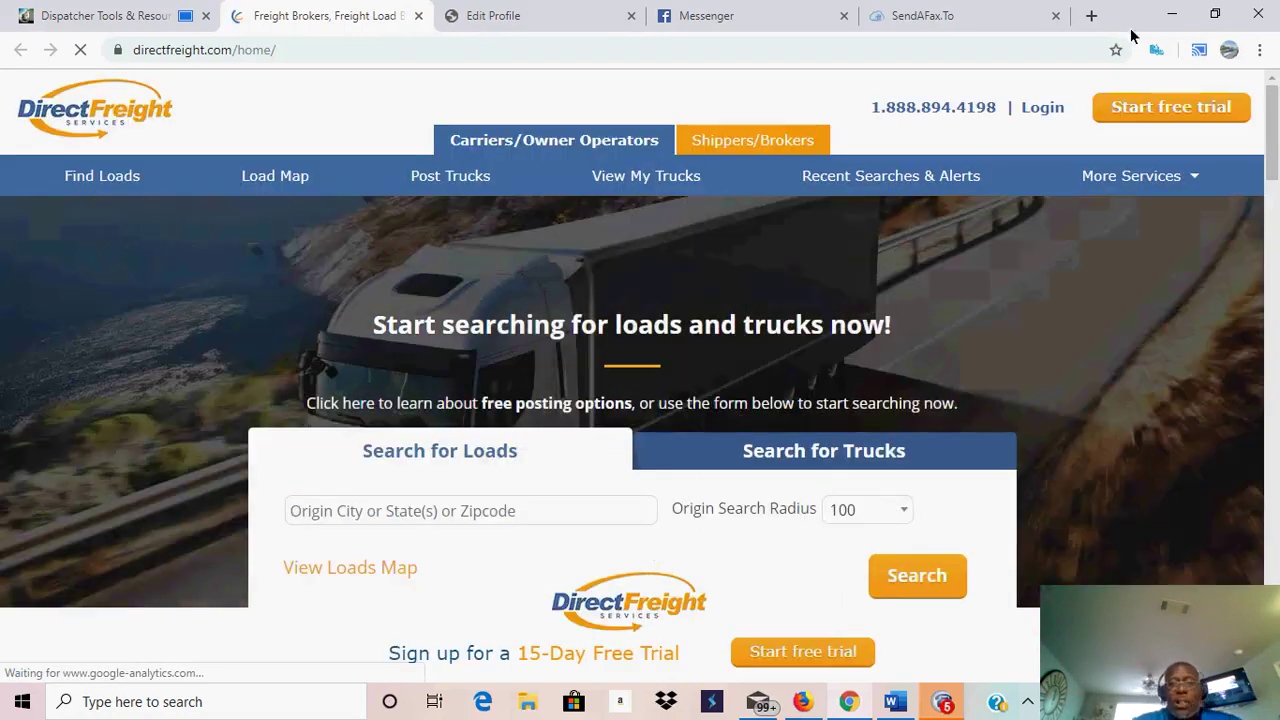
# Step: On Direct Freight's Login page, replace the saved E-mail/Username with the training account's e-mail, fixing typos
pyautogui.click(1051, 108)
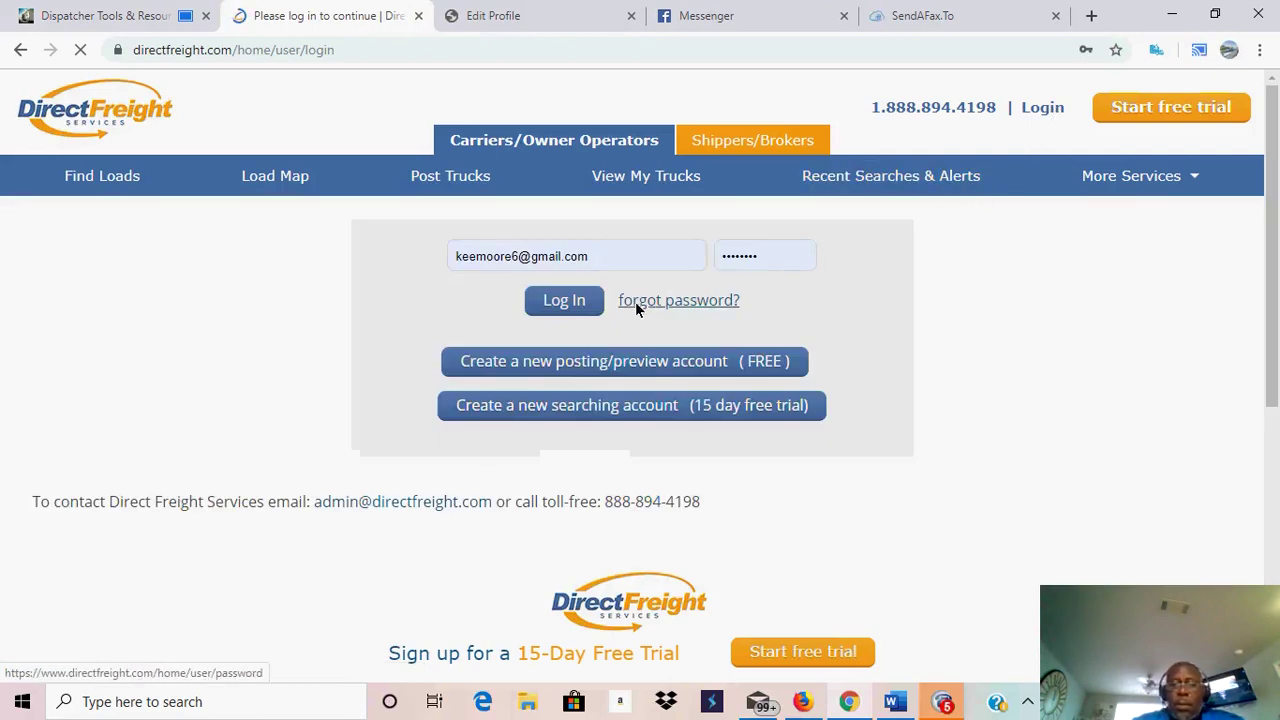
pyautogui.click(662, 263)
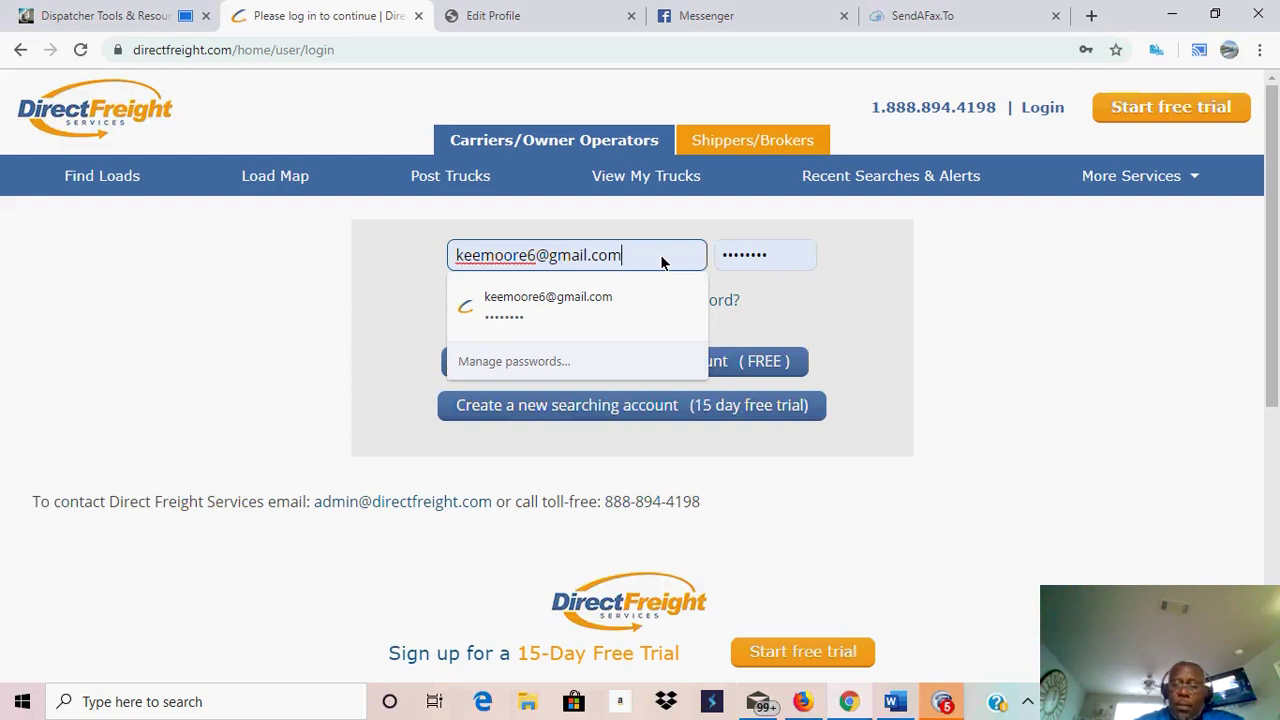
pyautogui.press('BackSpace')
pyautogui.press('BackSpace')
pyautogui.press('BackSpace')
pyautogui.press('BackSpace')
pyautogui.press('BackSpace')
pyautogui.press('BackSpace')
pyautogui.press('BackSpace')
pyautogui.press('BackSpace')
pyautogui.press('BackSpace')
pyautogui.press('BackSpace')
pyautogui.press('BackSpace')
pyautogui.press('BackSpace')
pyautogui.press('BackSpace')
pyautogui.press('BackSpace')
pyautogui.press('BackSpace')
pyautogui.press('BackSpace')
pyautogui.press('BackSpace')
pyautogui.press('BackSpace')
pyautogui.press('BackSpace')
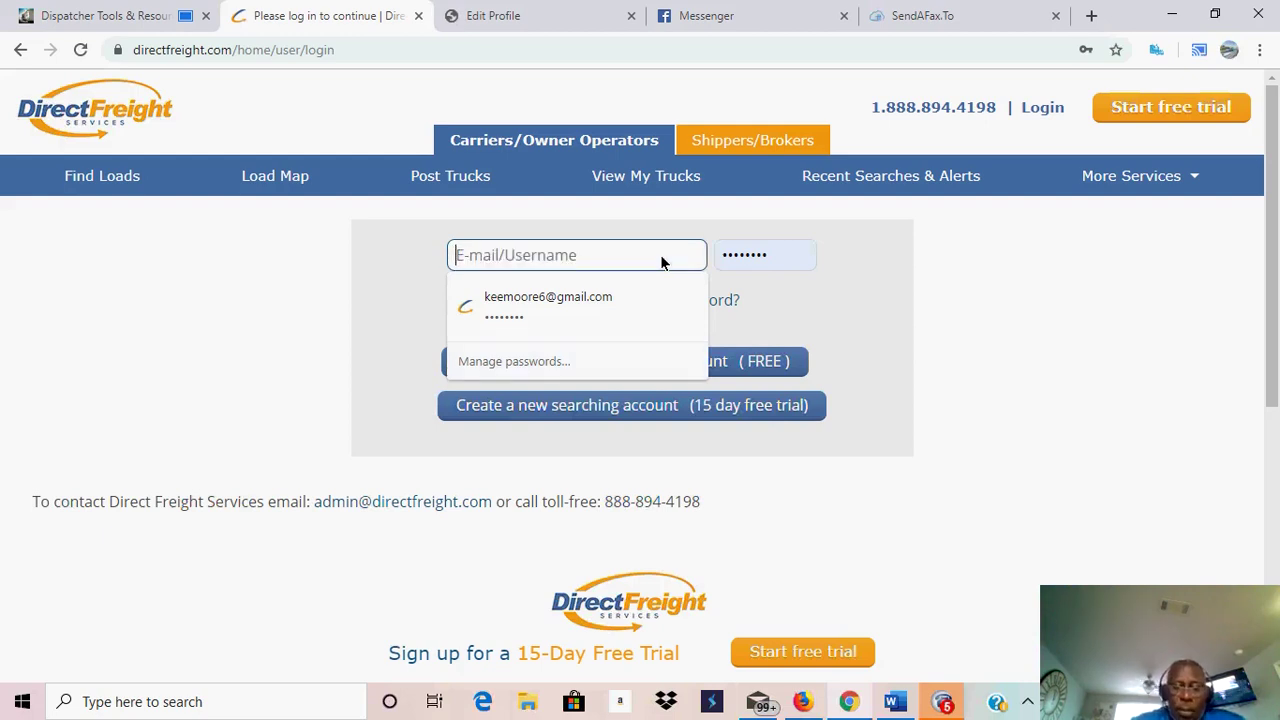
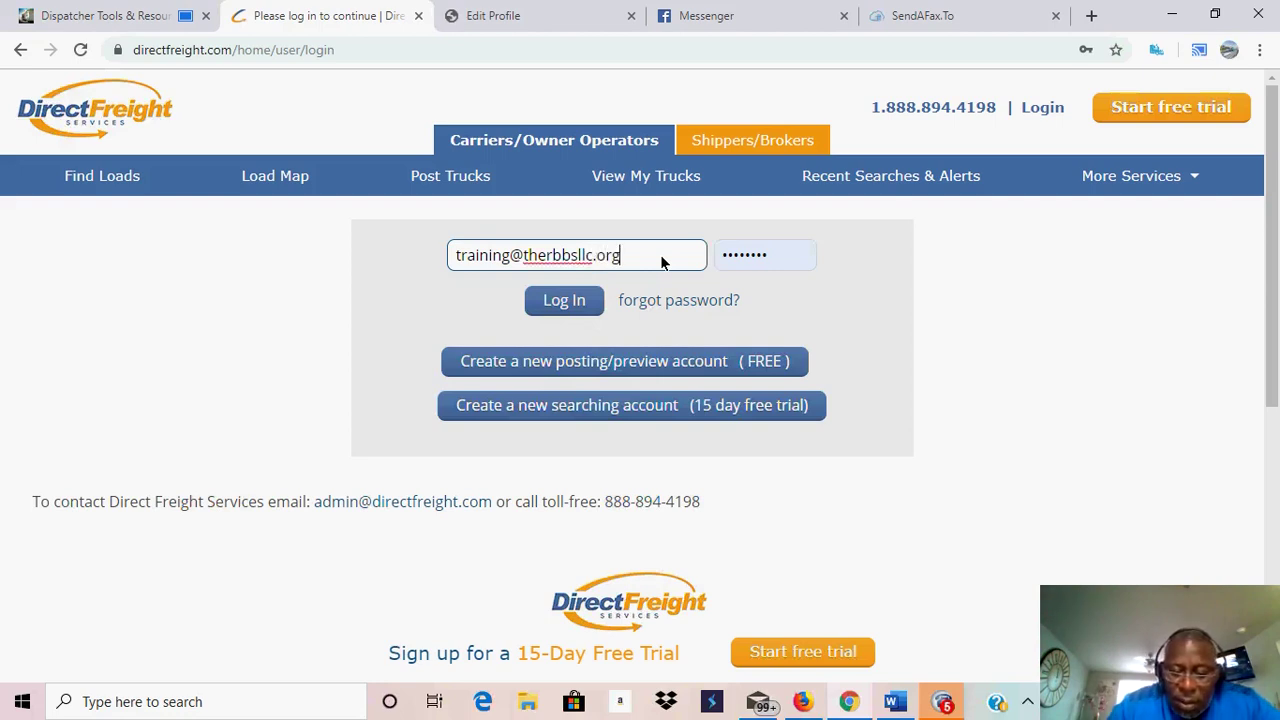
# Step: Check the listed login details on the Dispatcher Tools tab, then retype the account password
pyautogui.click(100, 14)
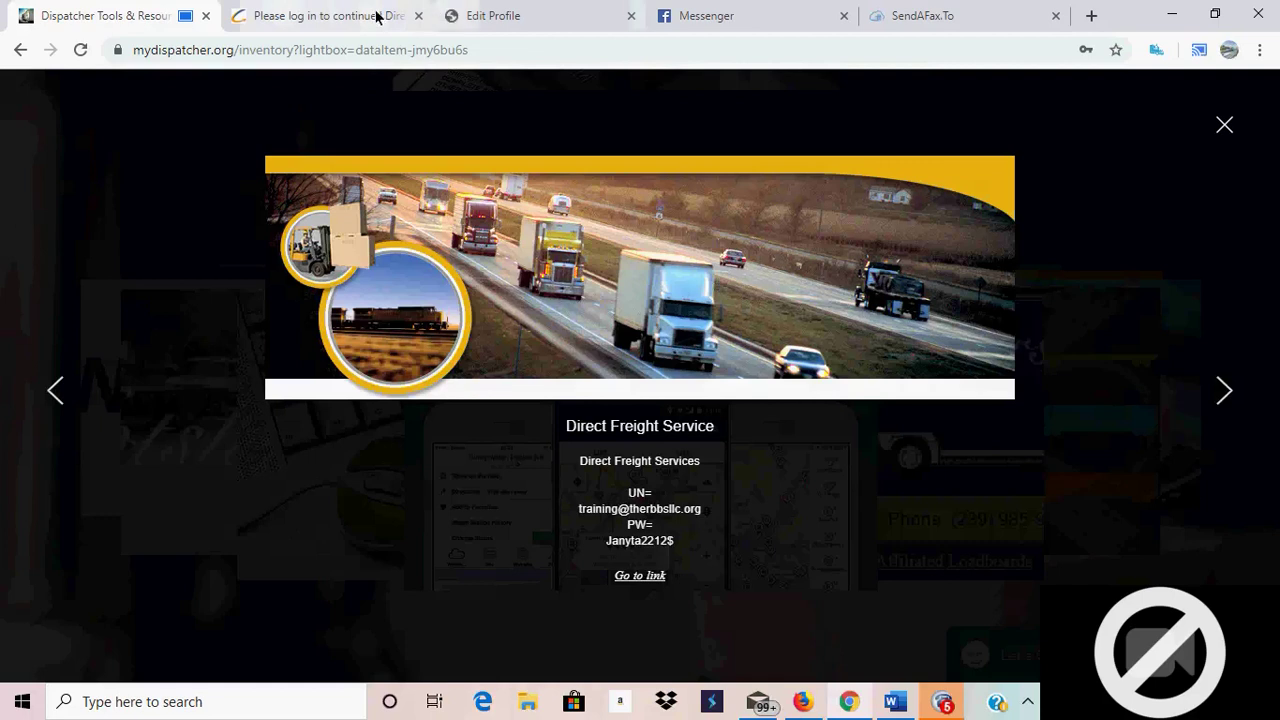
pyautogui.click(300, 14)
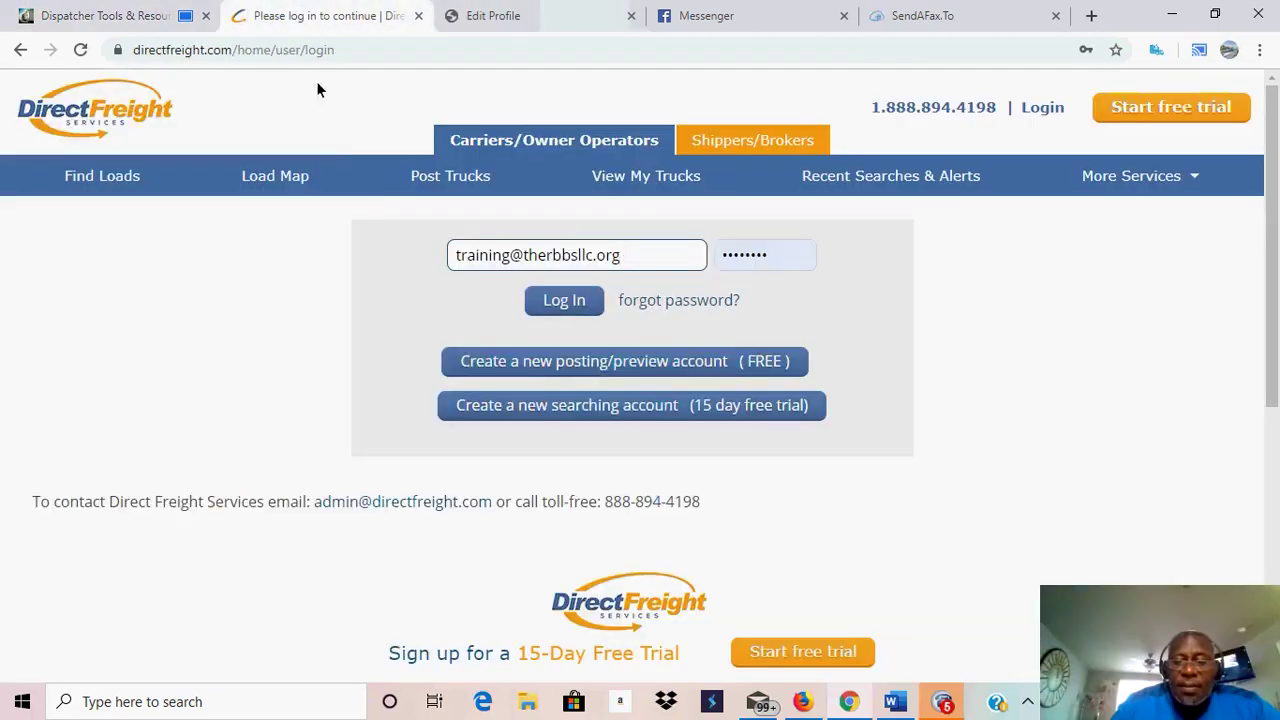
pyautogui.click(772, 254)
pyautogui.moveTo(772, 256); pyautogui.dragTo(697, 261)
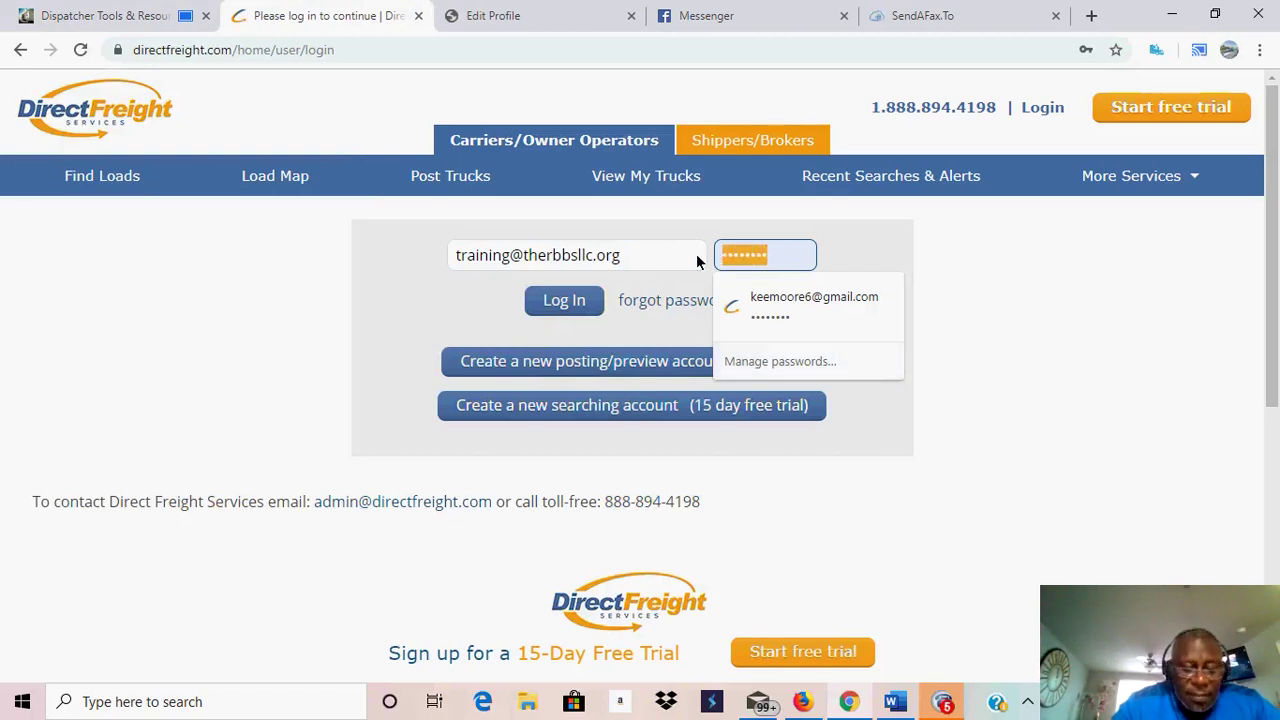
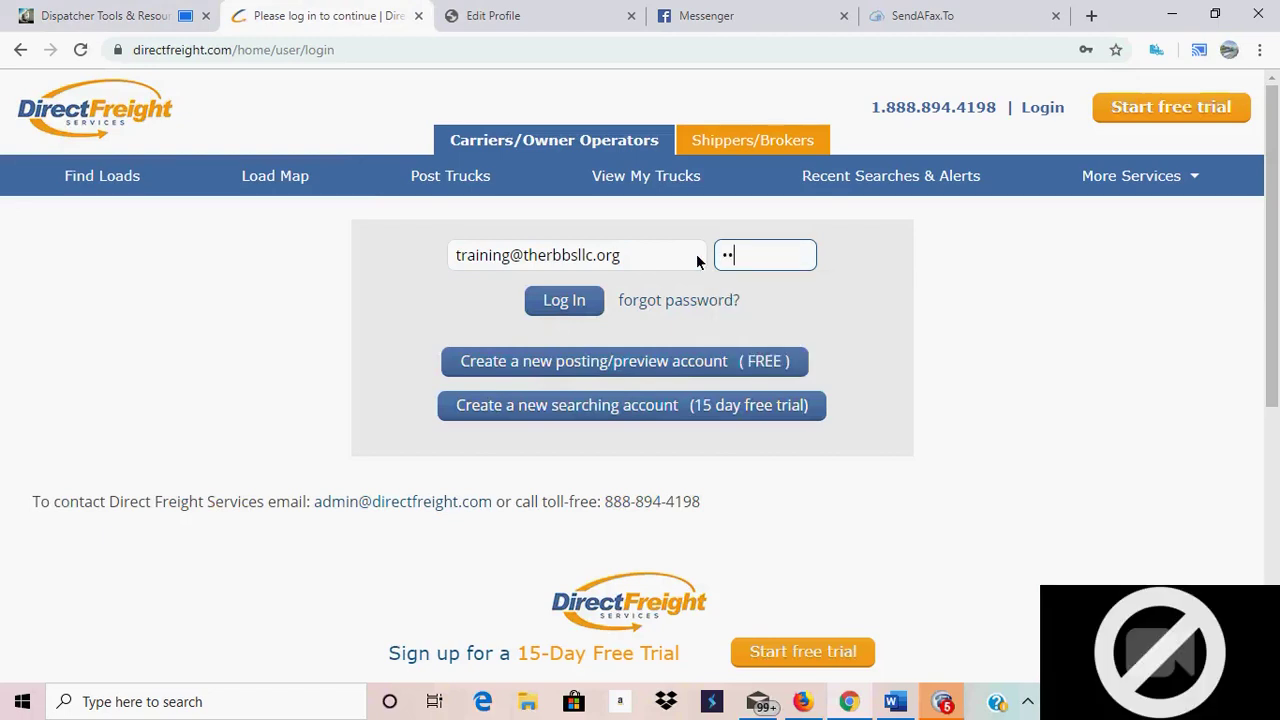
# Step: Log in, correct the password with a trailing '$' in Chrome's save prompt, save it, and reload
pyautogui.click(545, 309)
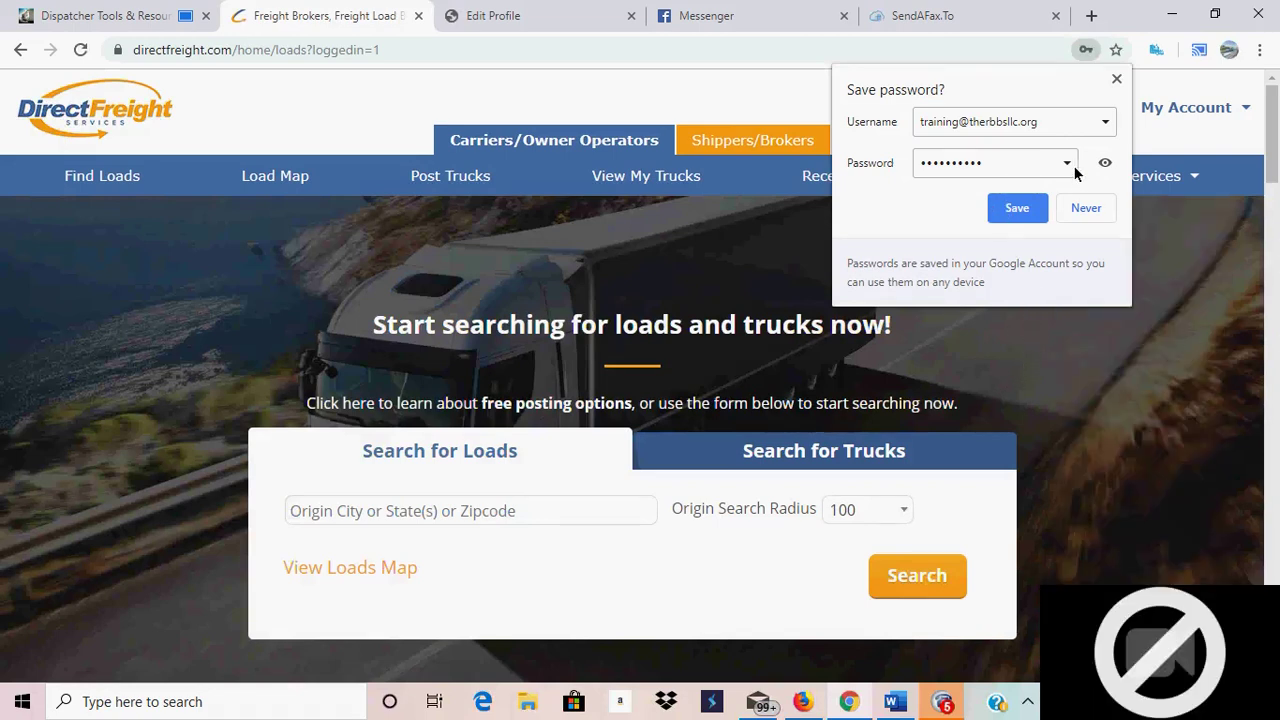
pyautogui.click(1108, 166)
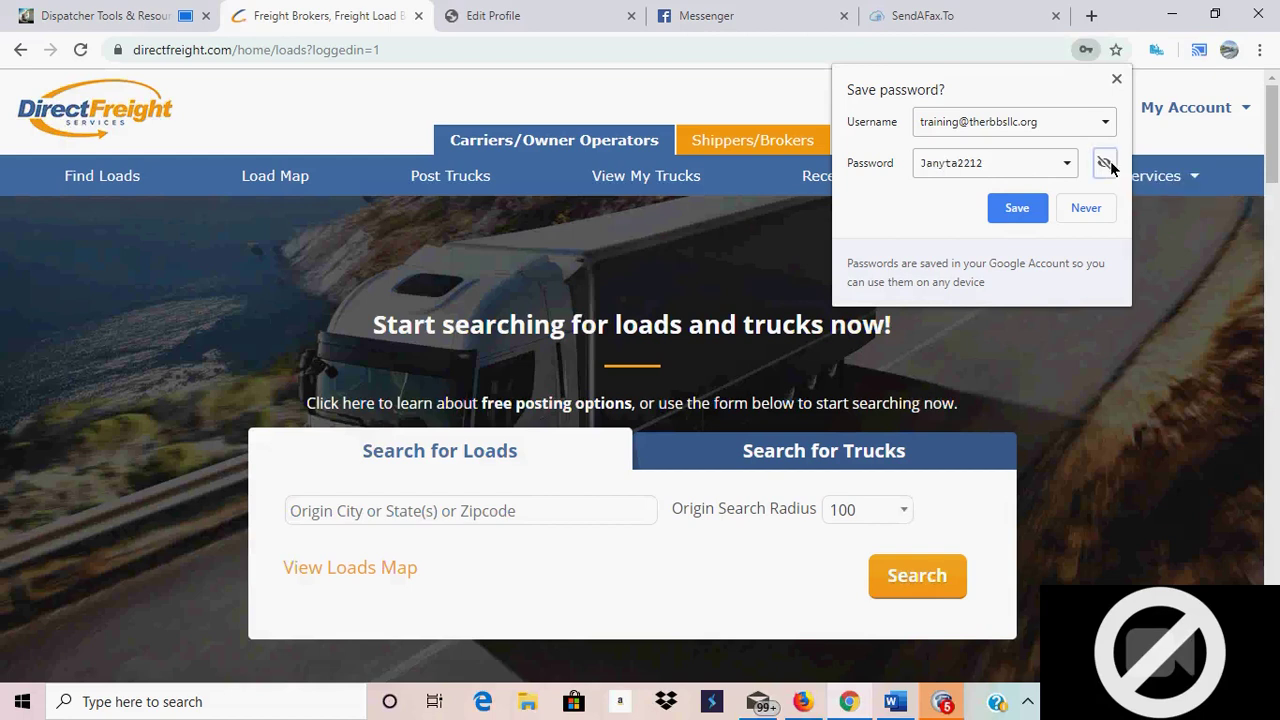
pyautogui.click(1032, 173)
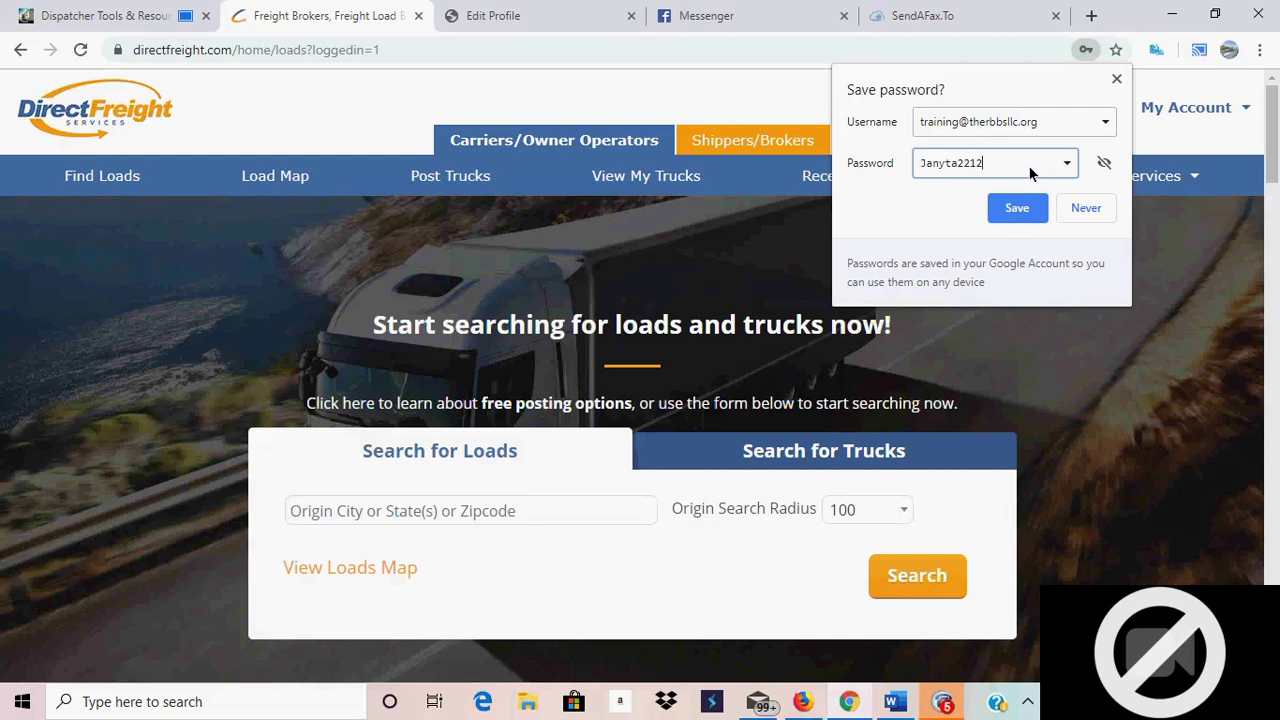
pyautogui.write('$')
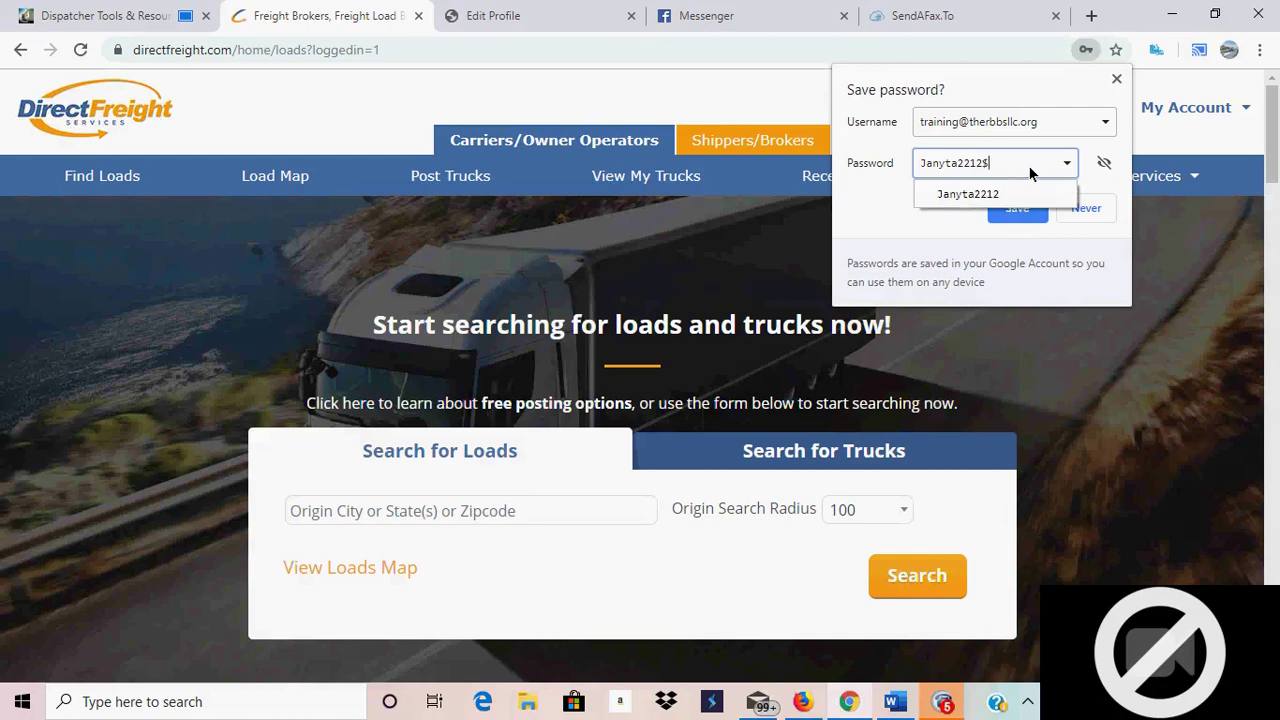
pyautogui.click(1104, 174)
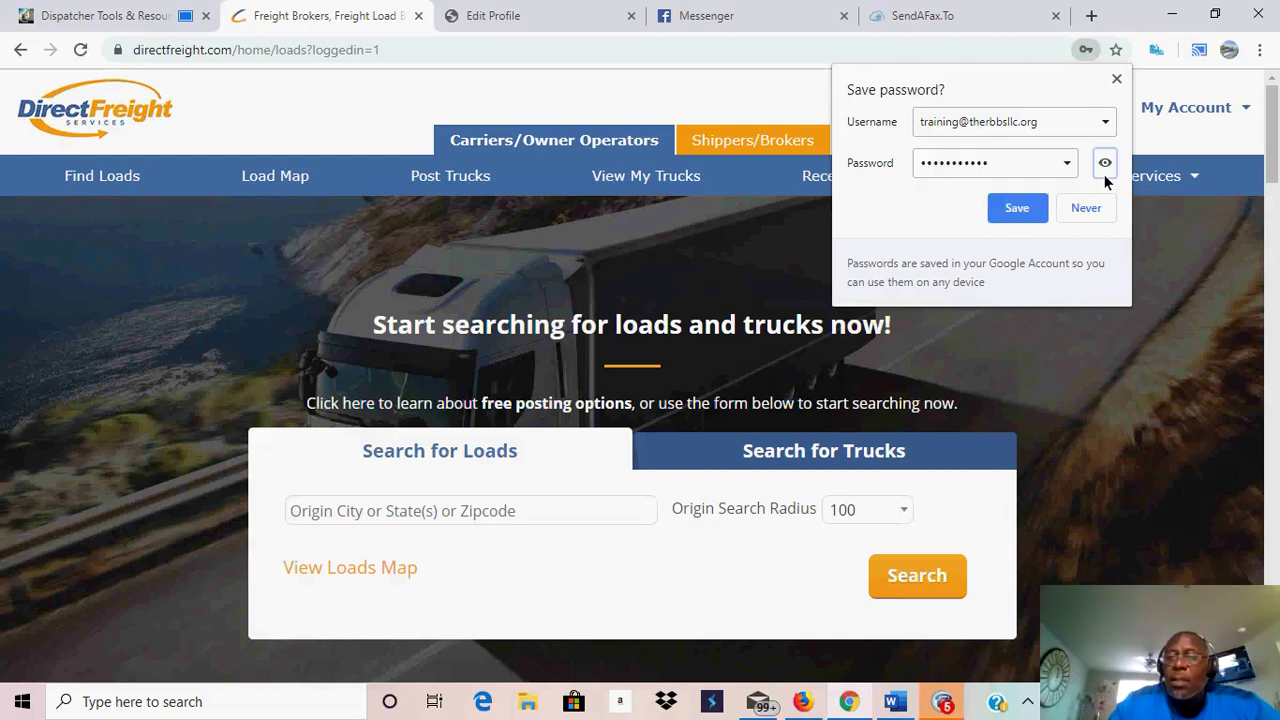
pyautogui.click(1018, 207)
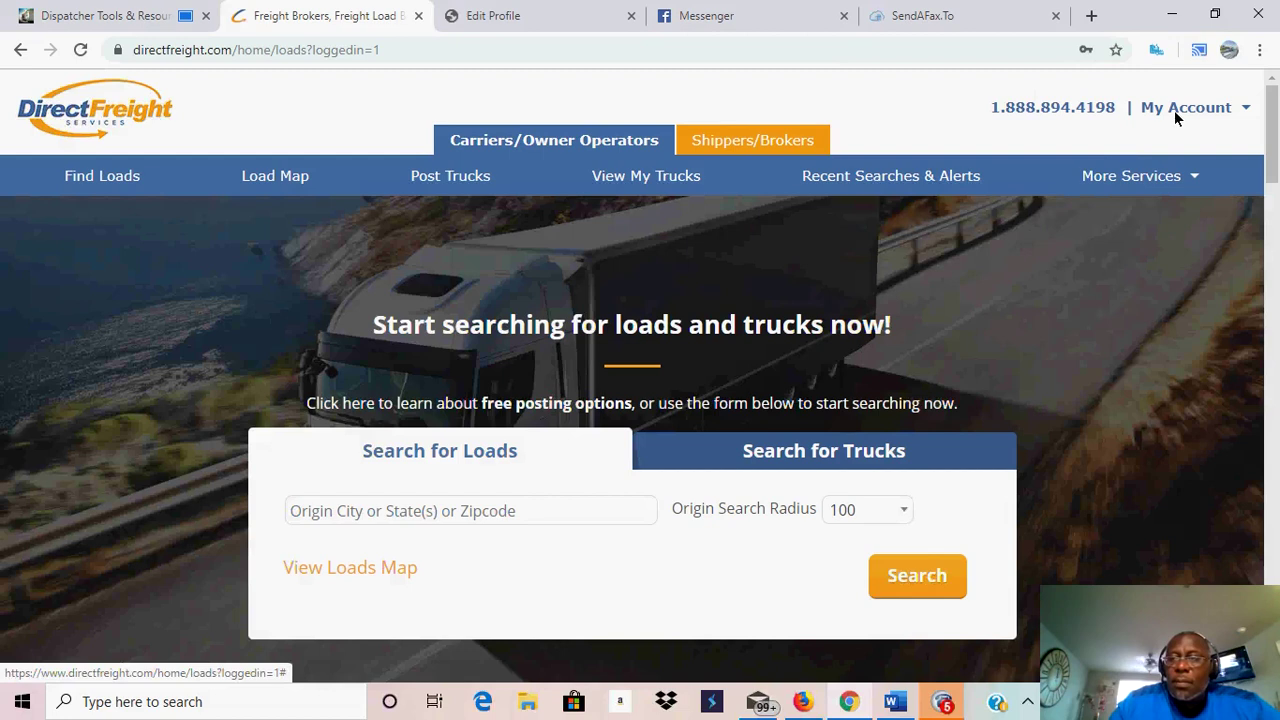
pyautogui.click(80, 49)
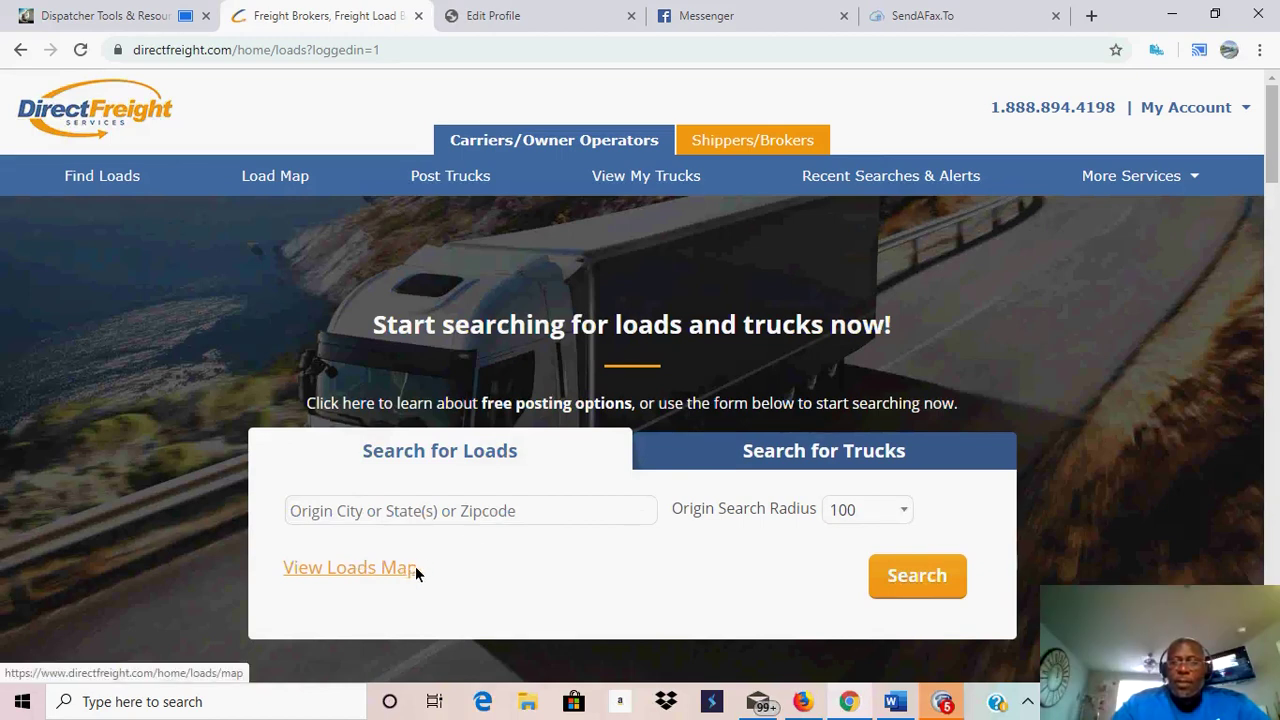
# Step: Open the loads-by-state map and list the loads originating in Texas
pyautogui.click(397, 568)
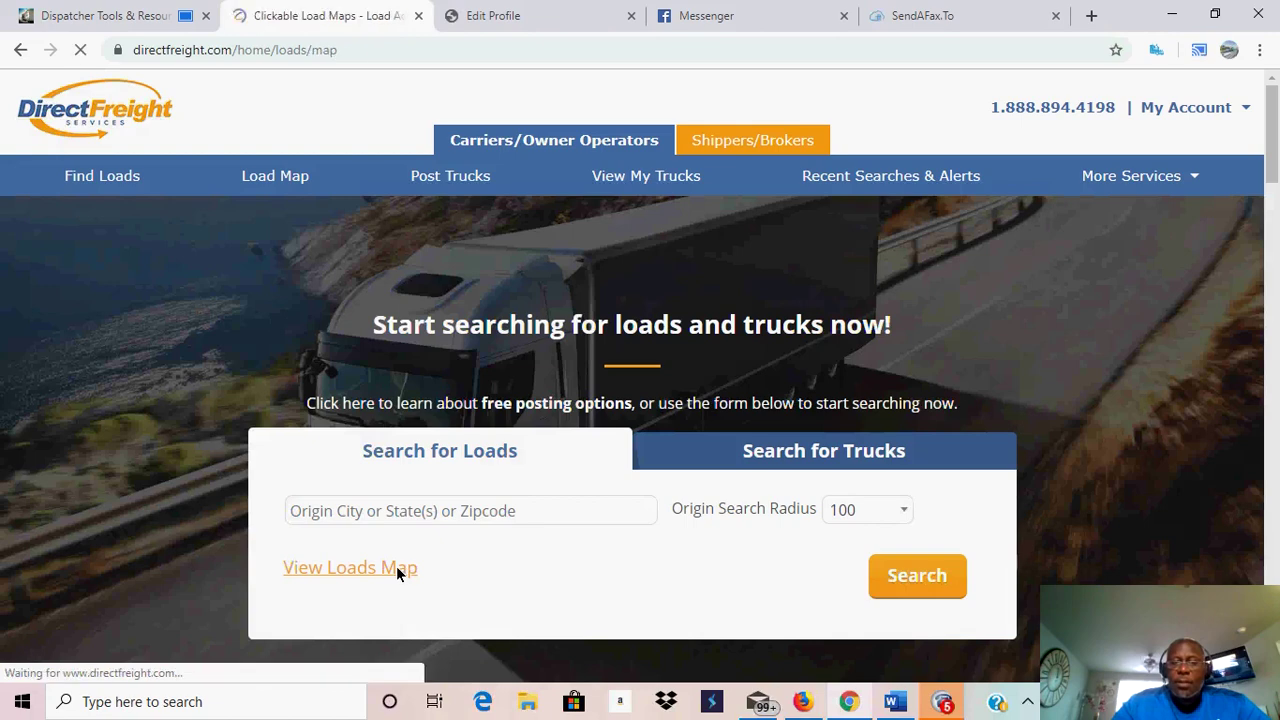
pyautogui.scroll(-5, 425, 550)
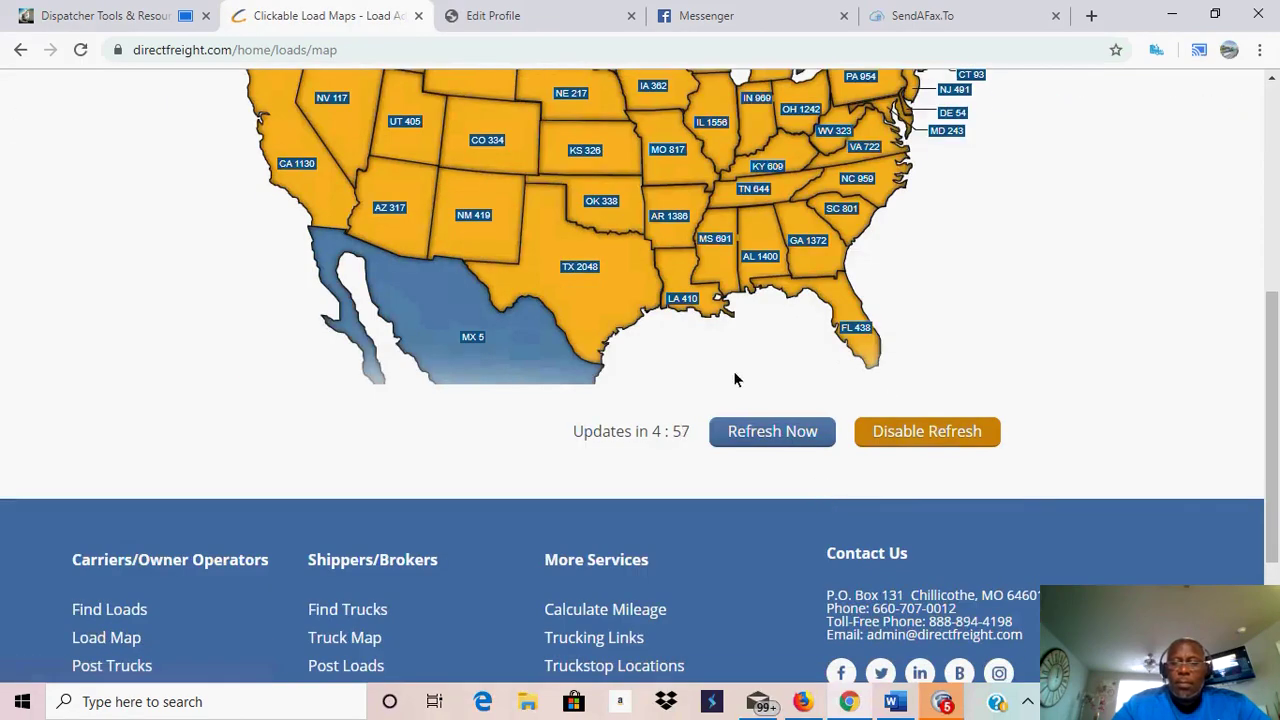
pyautogui.click(589, 267)
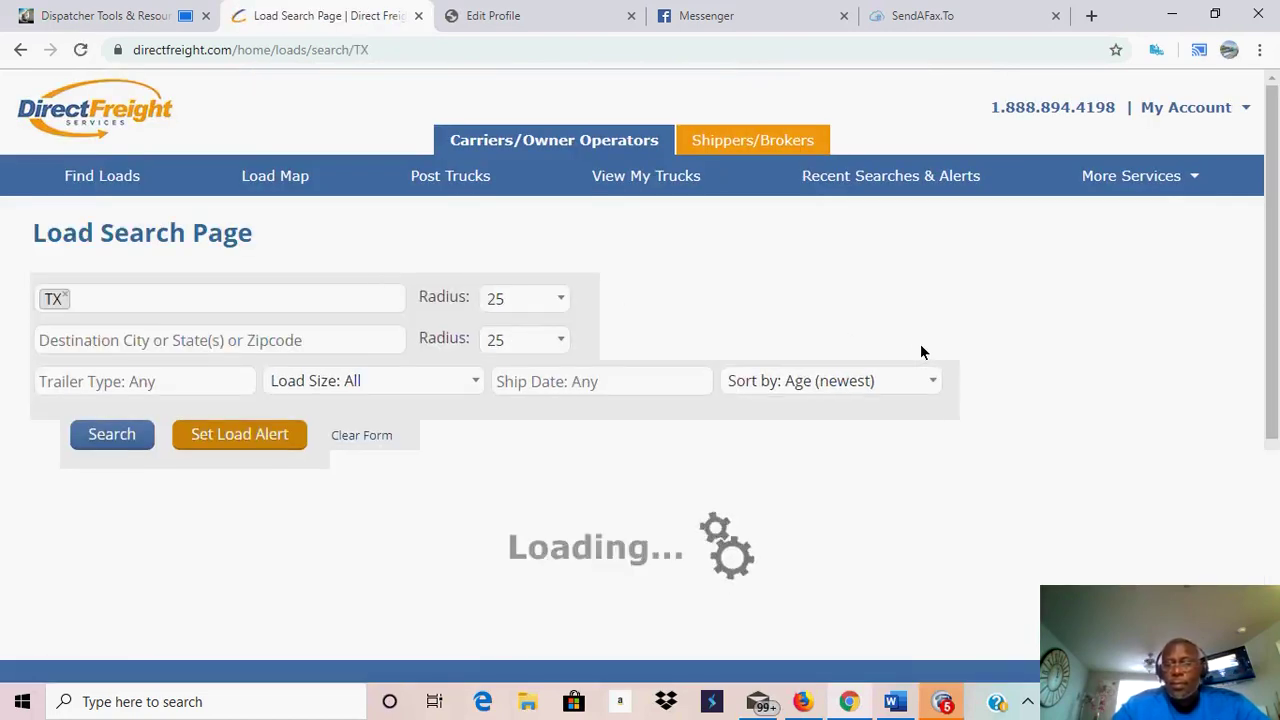
pyautogui.scroll(-2, 923, 350)
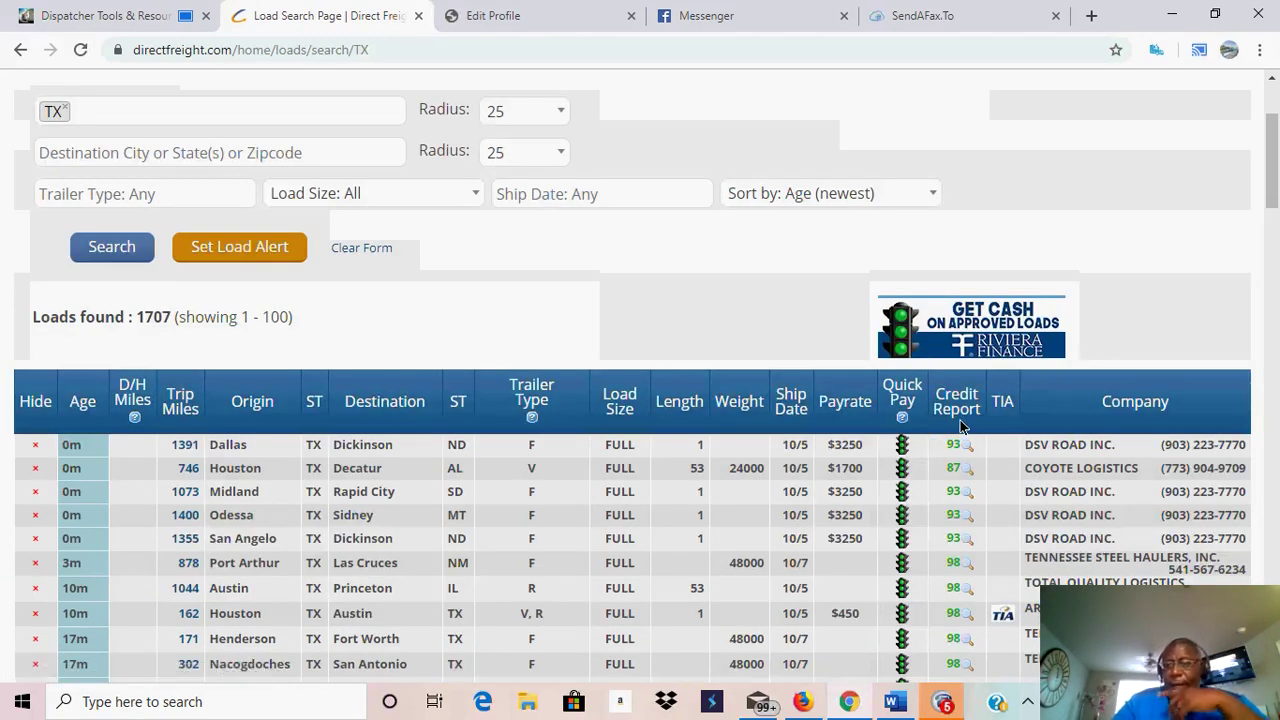
pyautogui.scroll(-1, 962, 426)
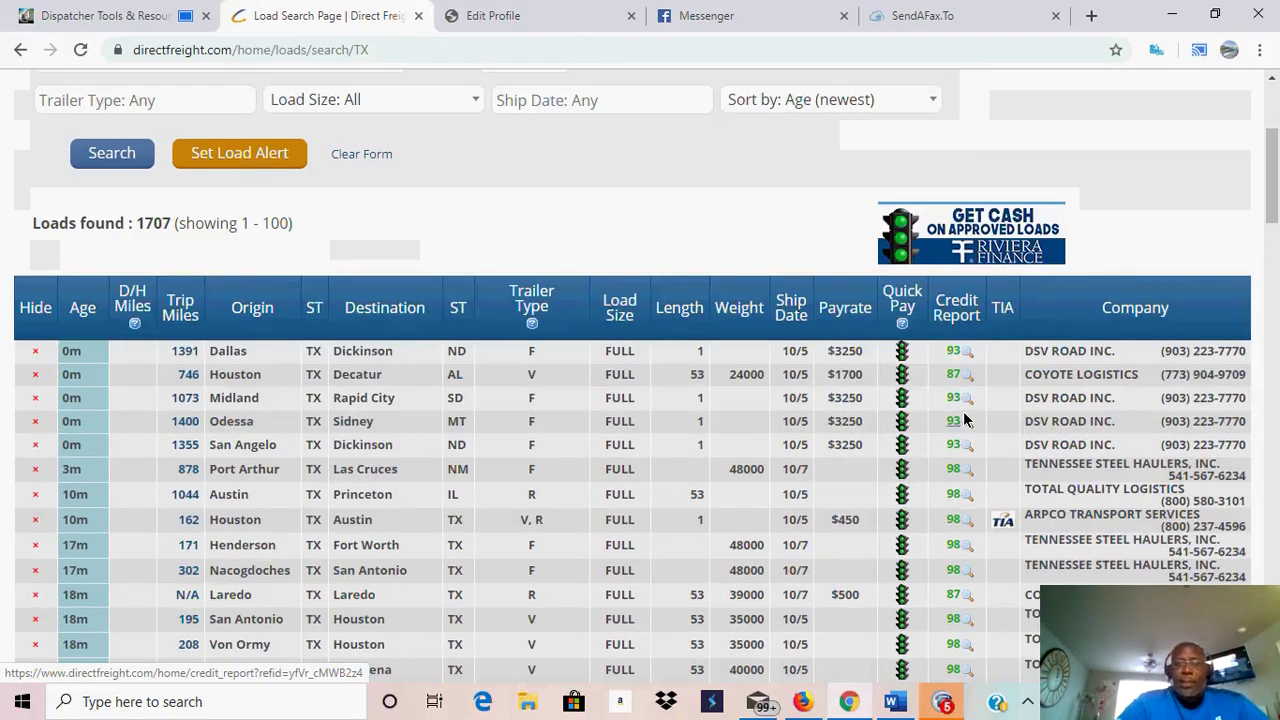
pyautogui.scroll(-1, 964, 420)
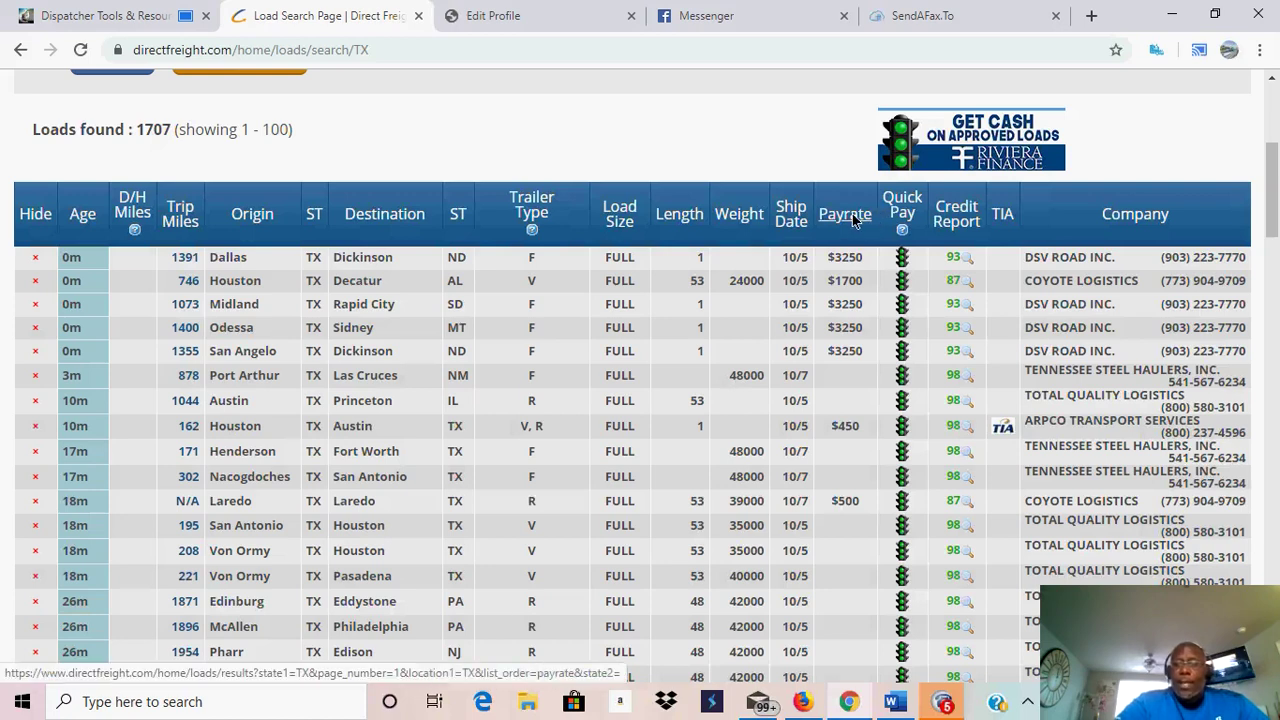
# Step: Sort the Texas loads by pay rate and scroll through the results from the $1250 rows to the $3600 top load
pyautogui.click(845, 215)
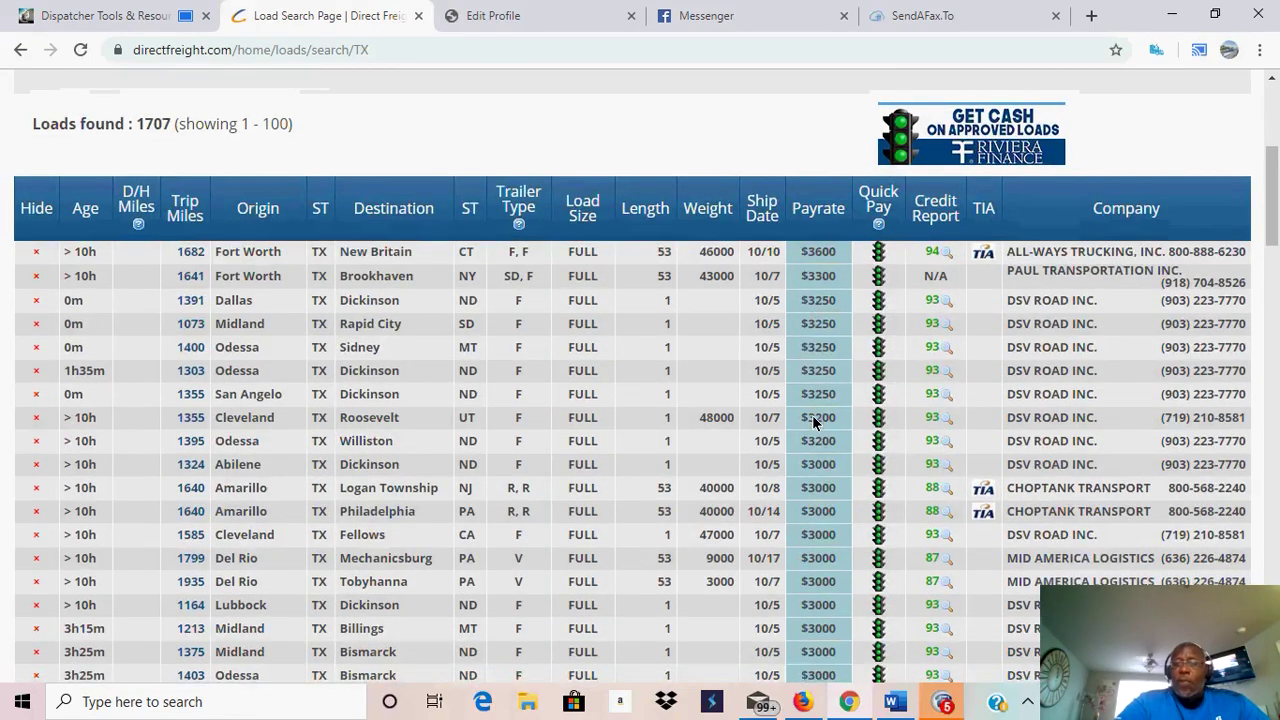
pyautogui.scroll(-5, 813, 422)
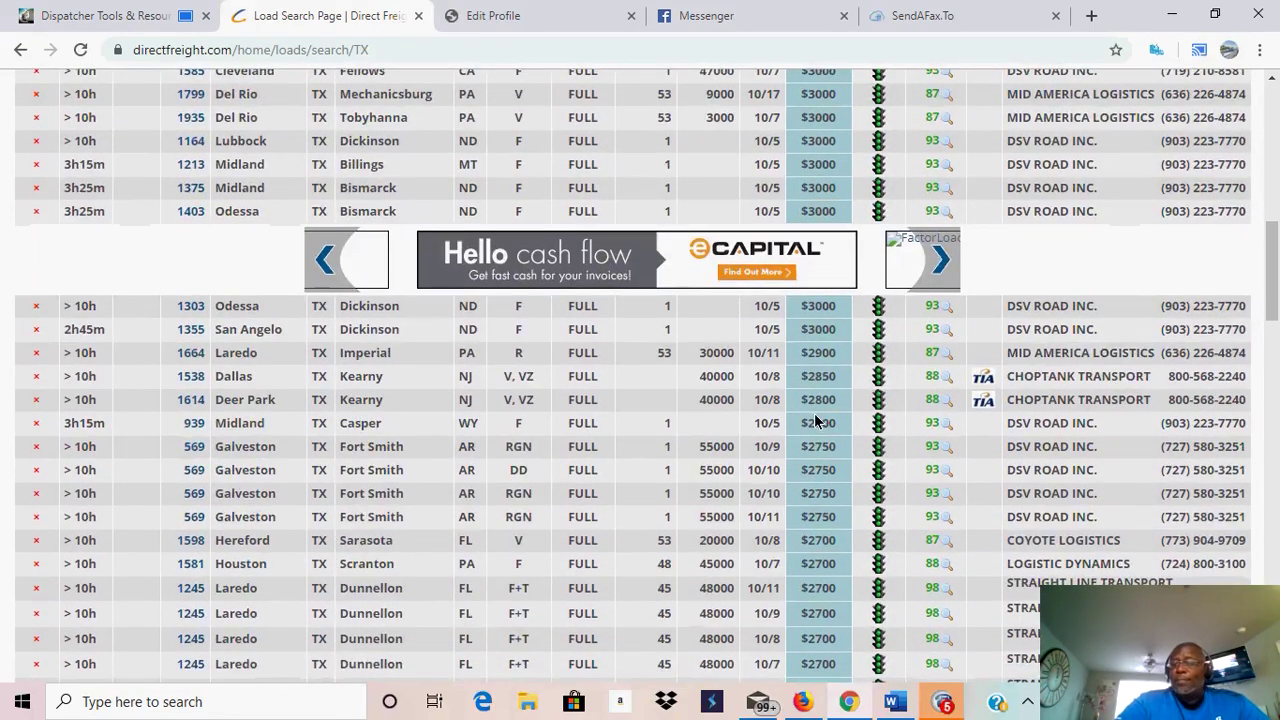
pyautogui.scroll(-3, 815, 420)
pyautogui.scroll(-4, 815, 420)
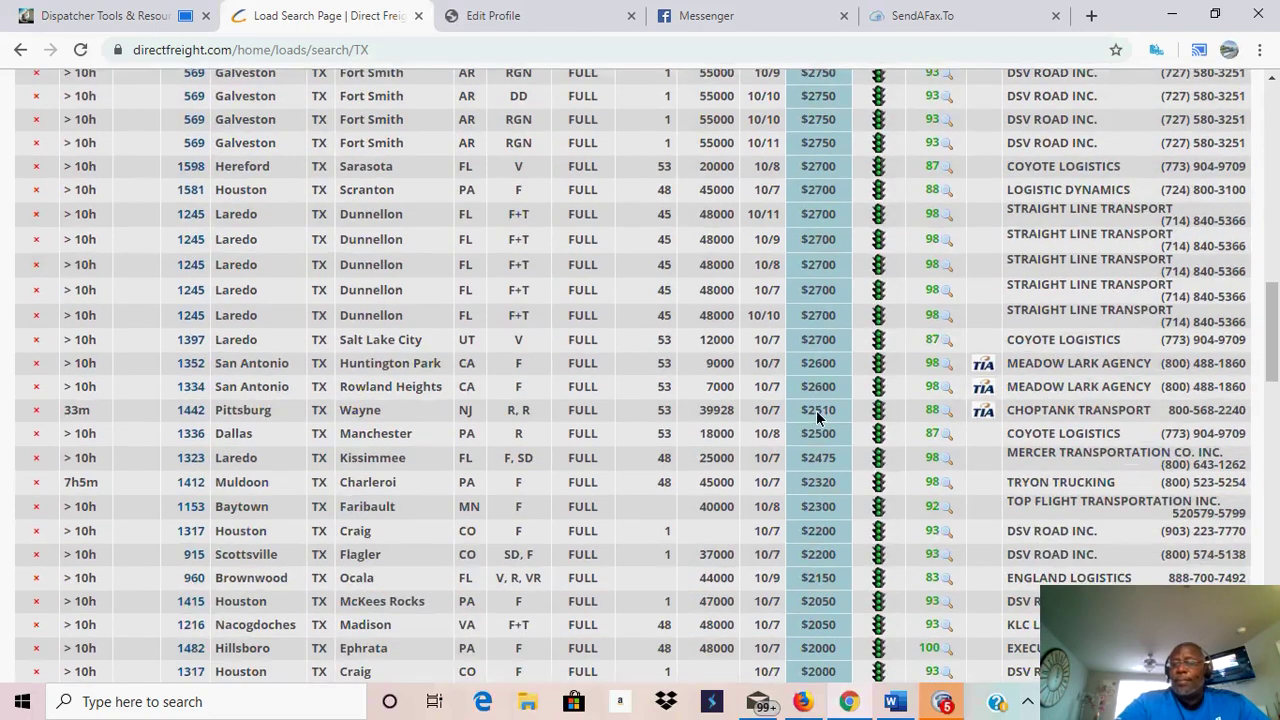
pyautogui.scroll(-7, 817, 418)
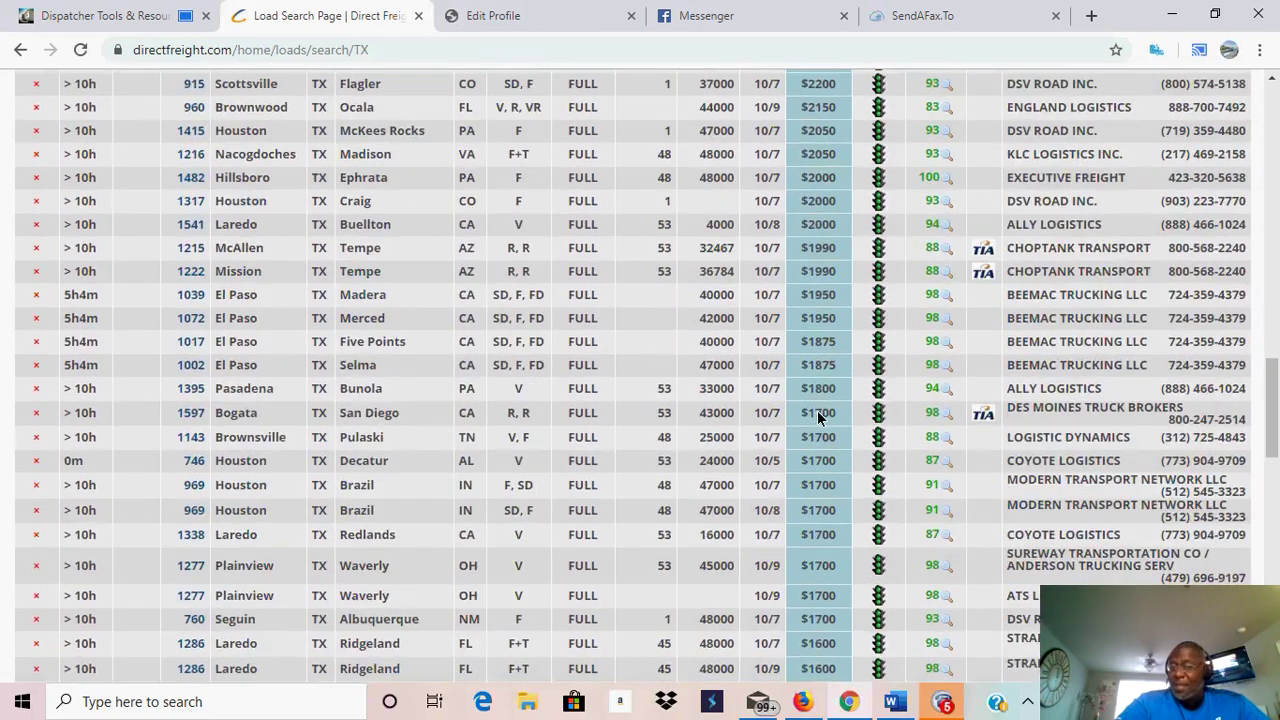
pyautogui.scroll(-6, 817, 412)
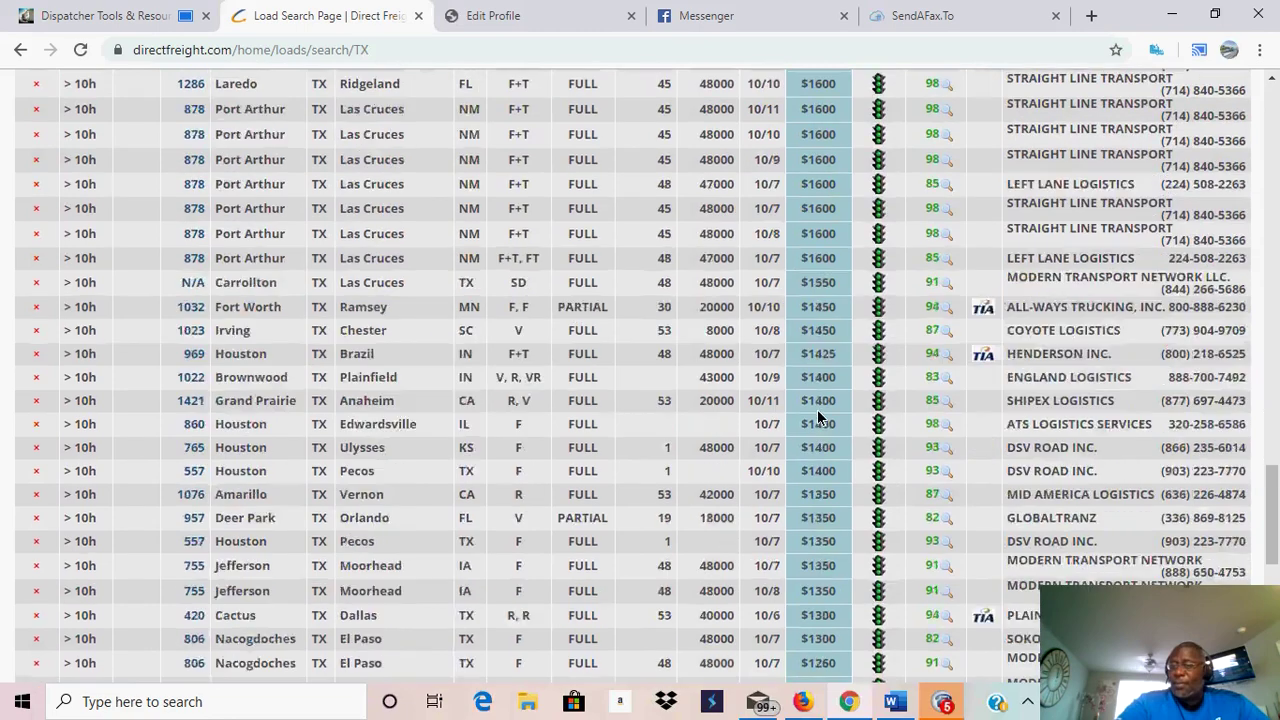
pyautogui.scroll(4, 802, 404)
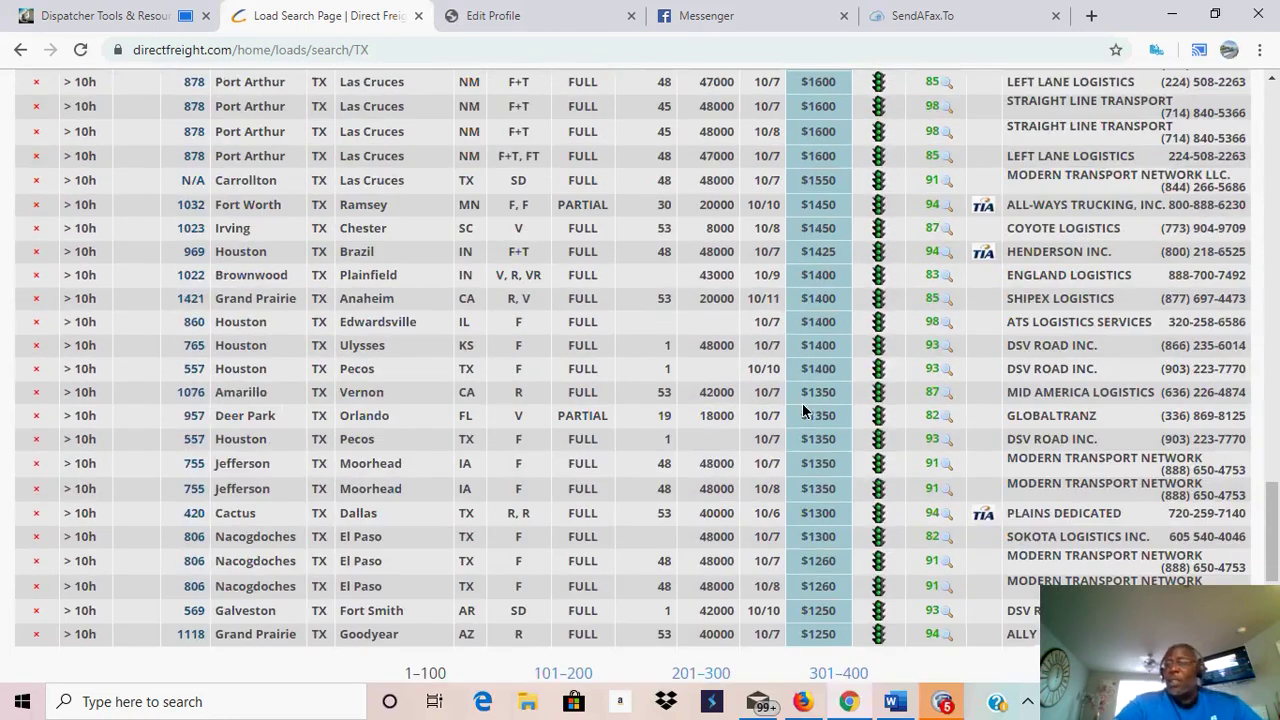
pyautogui.scroll(6, 810, 418)
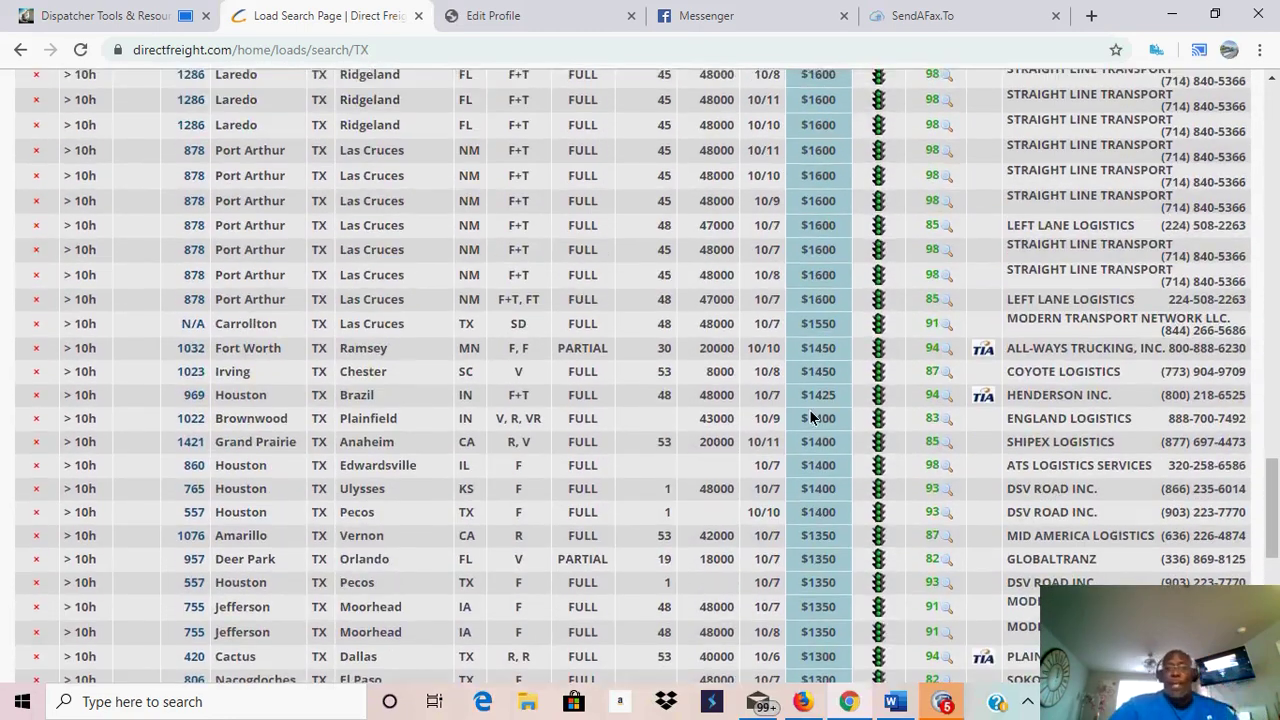
pyautogui.scroll(5, 812, 402)
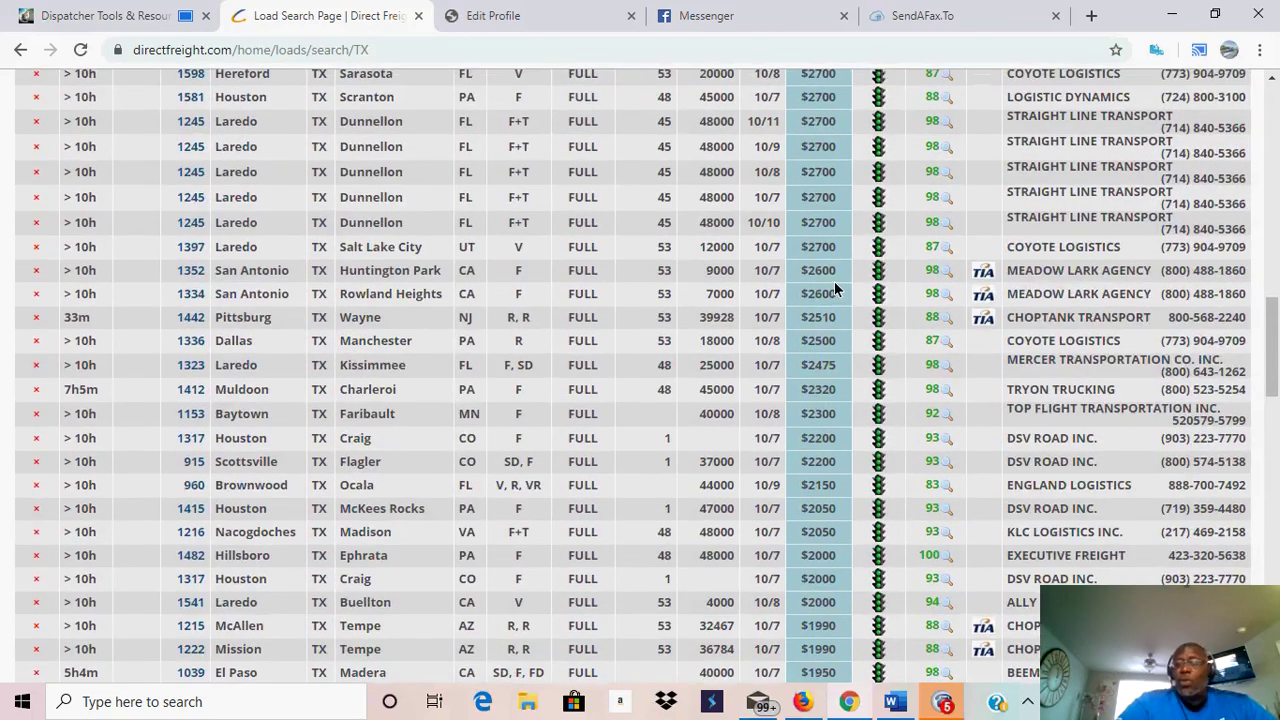
pyautogui.scroll(4, 834, 282)
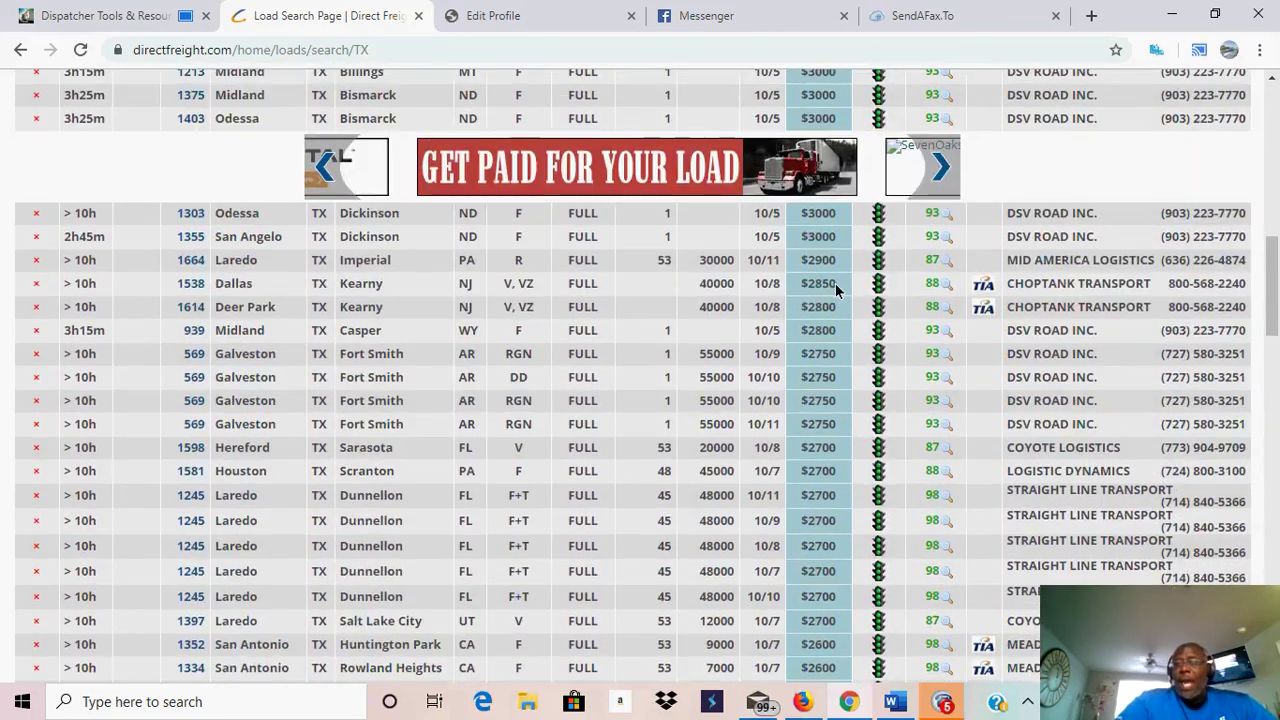
pyautogui.scroll(4, 835, 283)
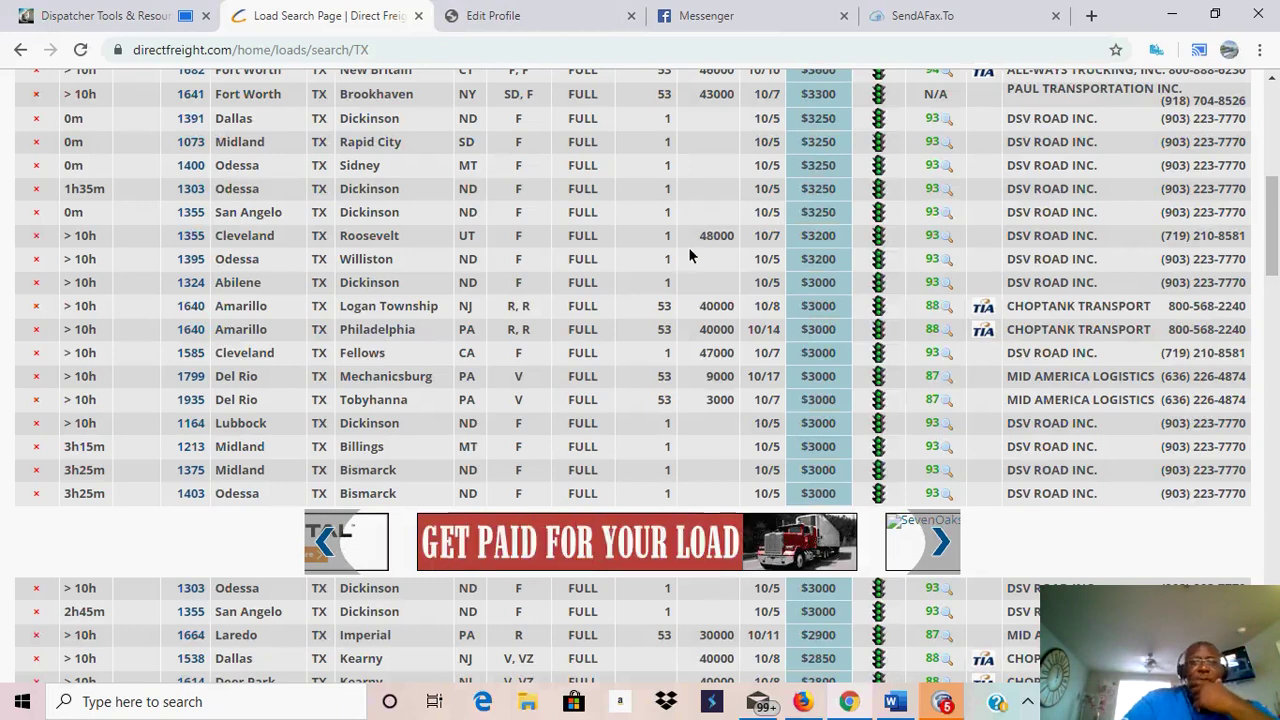
pyautogui.scroll(5, 690, 240)
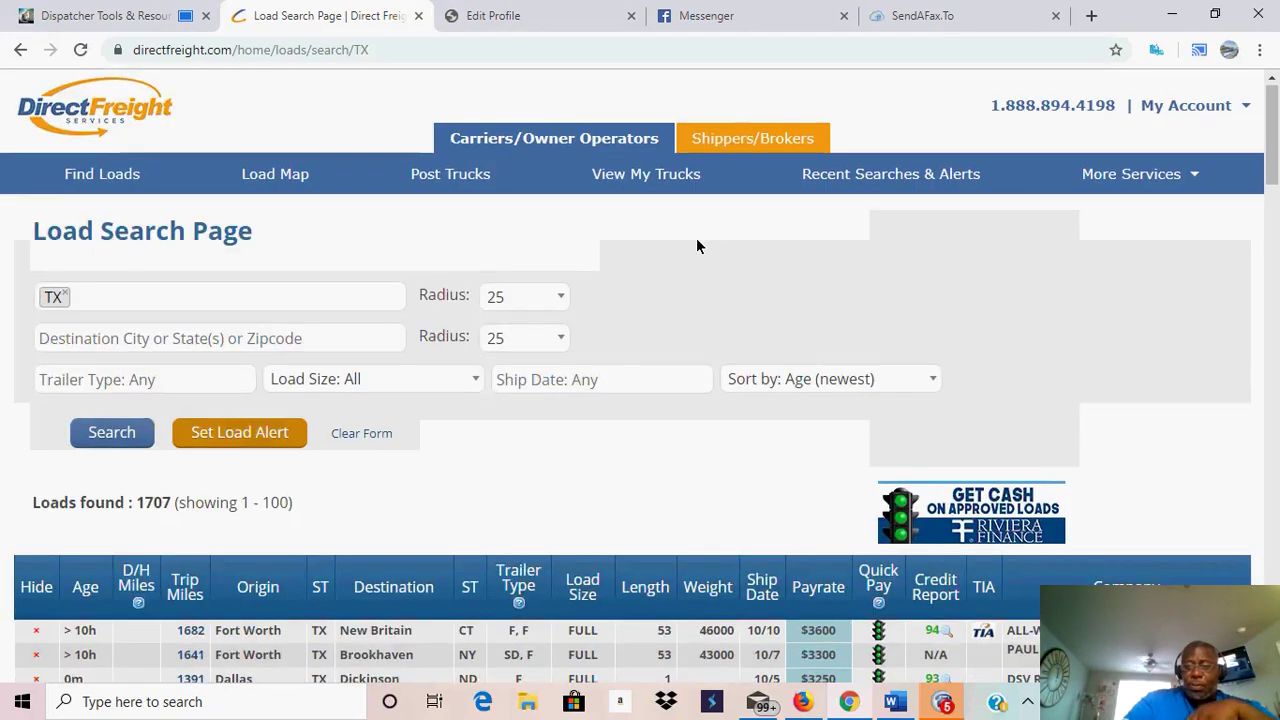
pyautogui.scroll(-1, 825, 460)
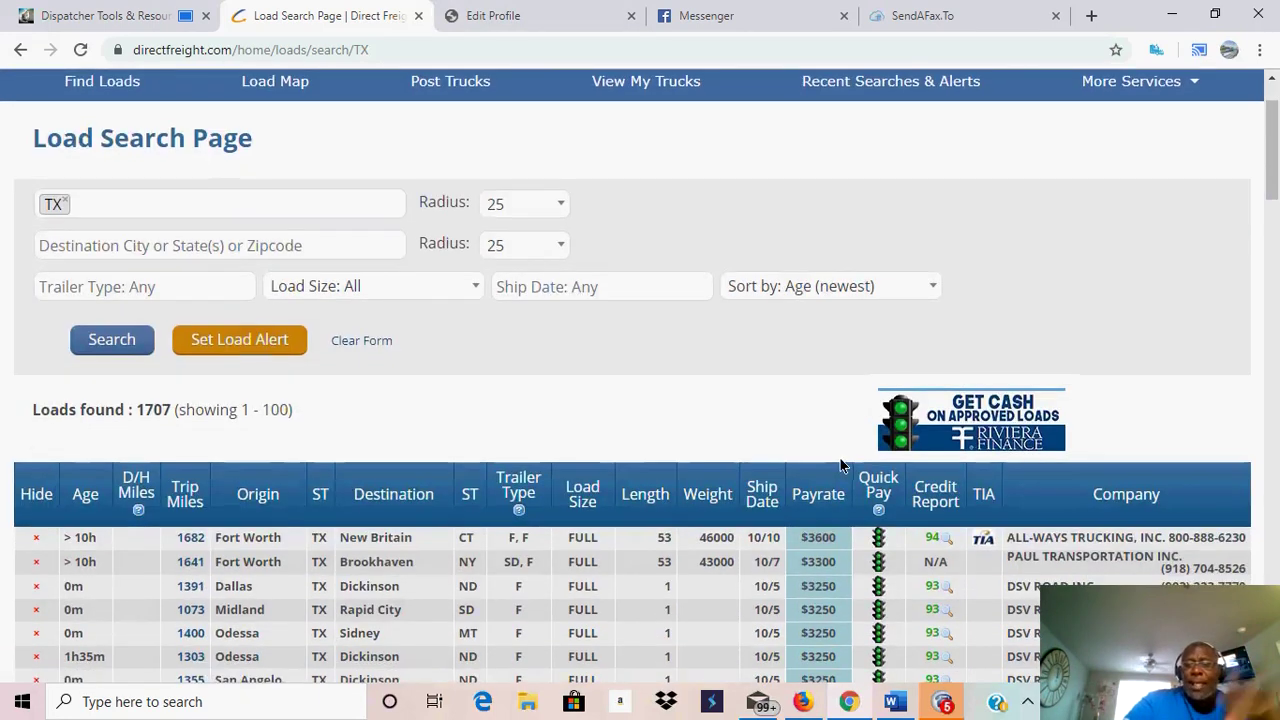
pyautogui.scroll(-1, 840, 465)
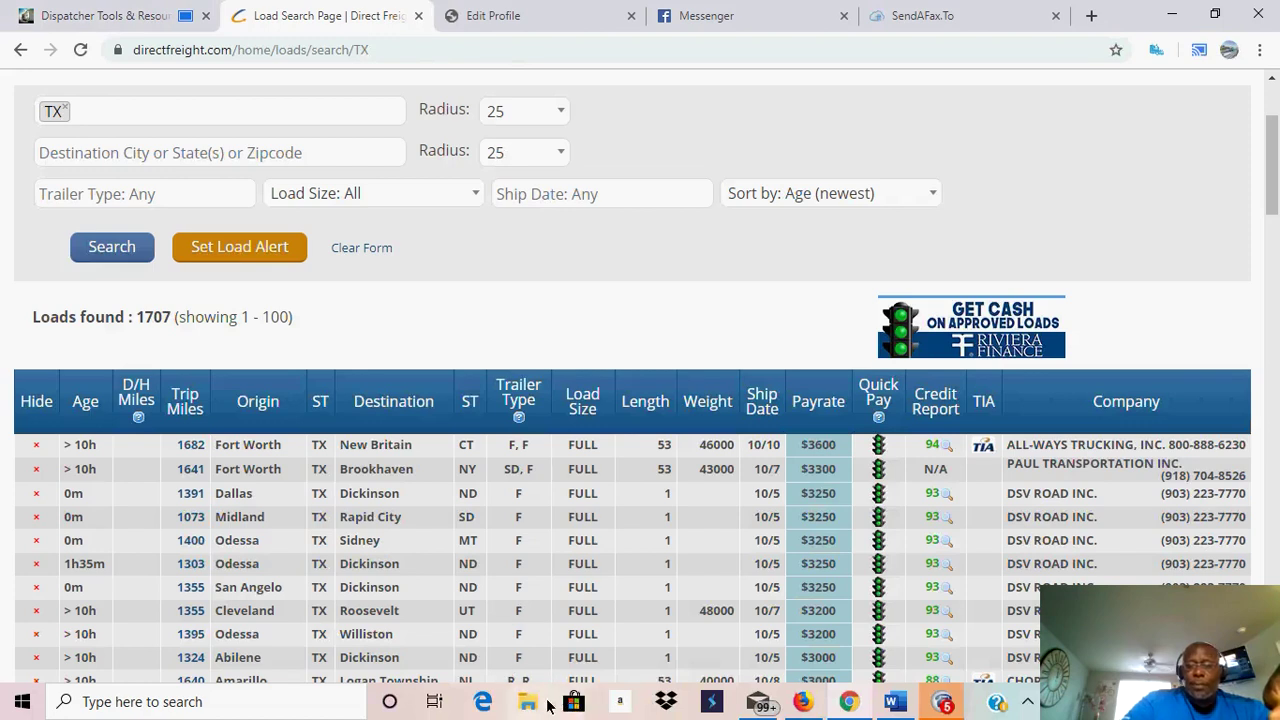
# Step: Go back to Chrome via Task View, close the Edit Profile tab, and switch to the Dispatcher Tools tab
pyautogui.click(436, 701)
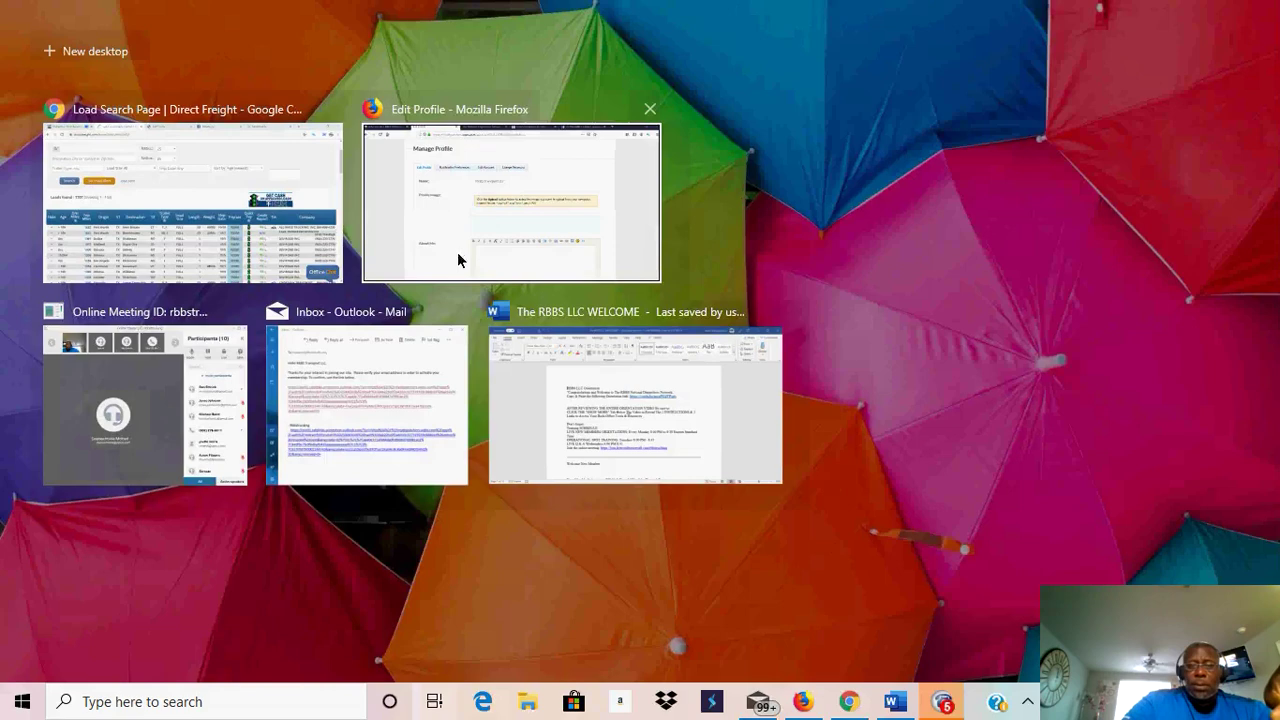
pyautogui.click(162, 409)
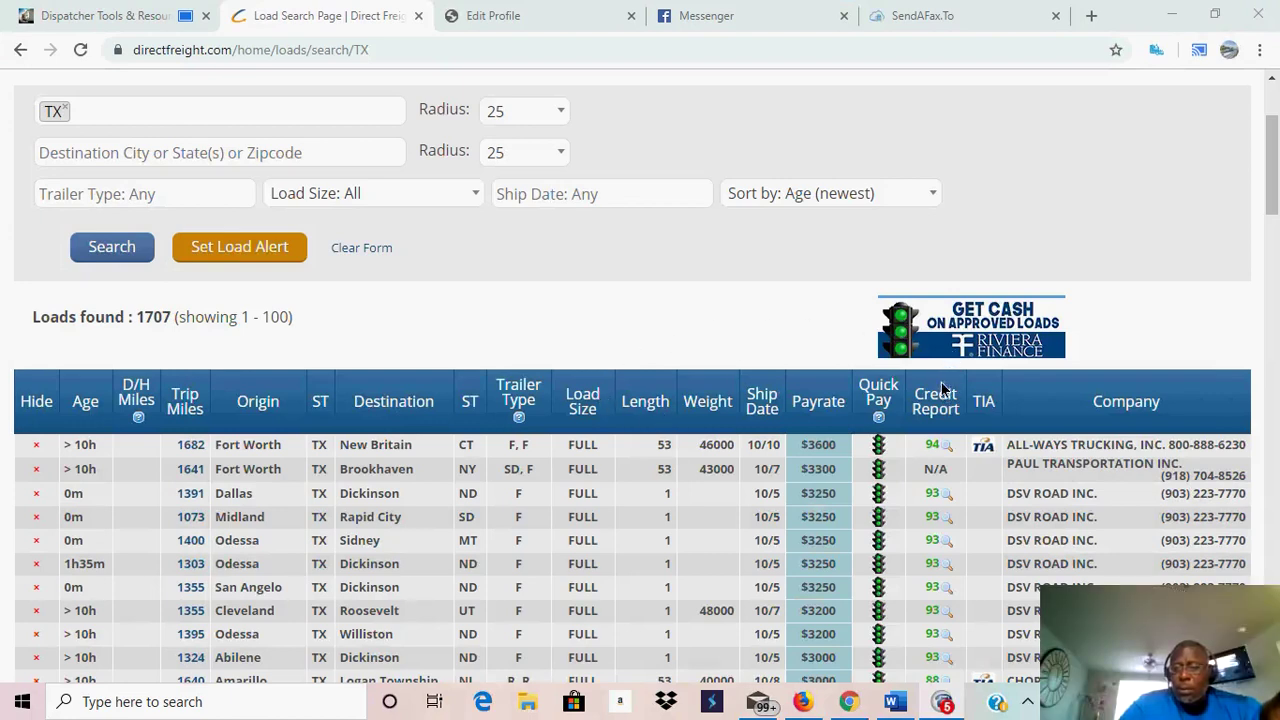
pyautogui.click(1165, 216)
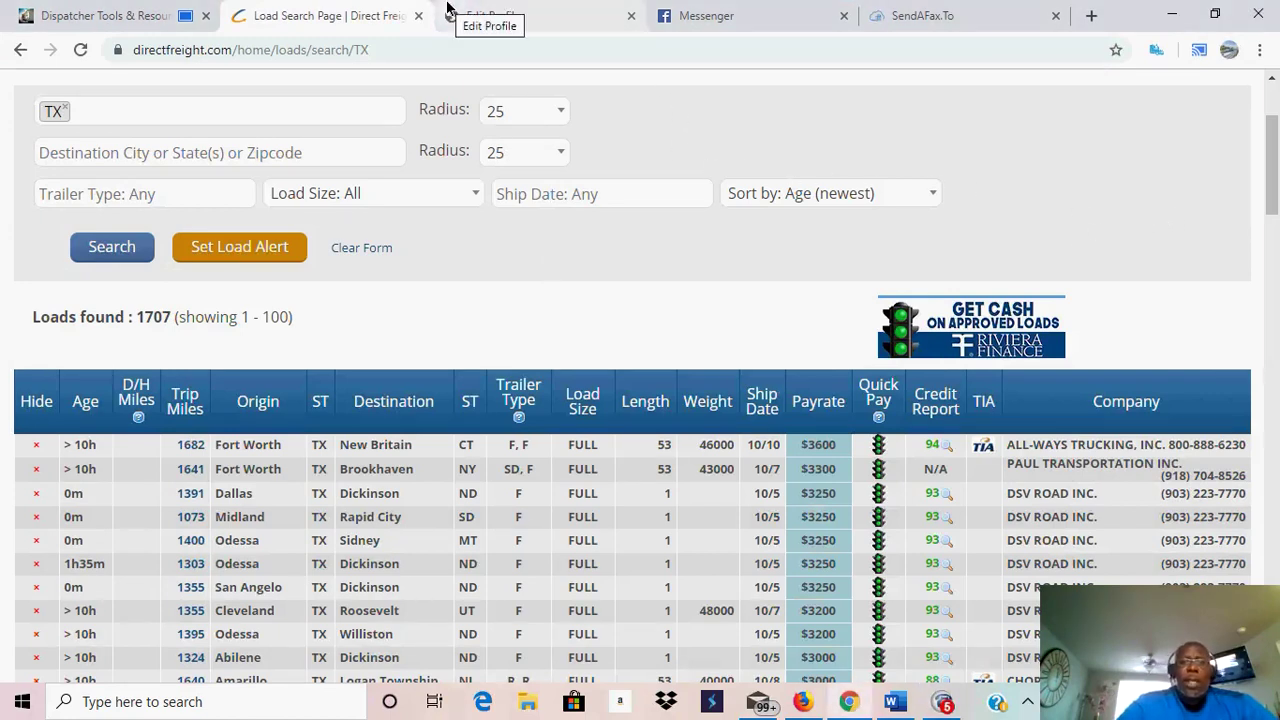
pyautogui.click(493, 20)
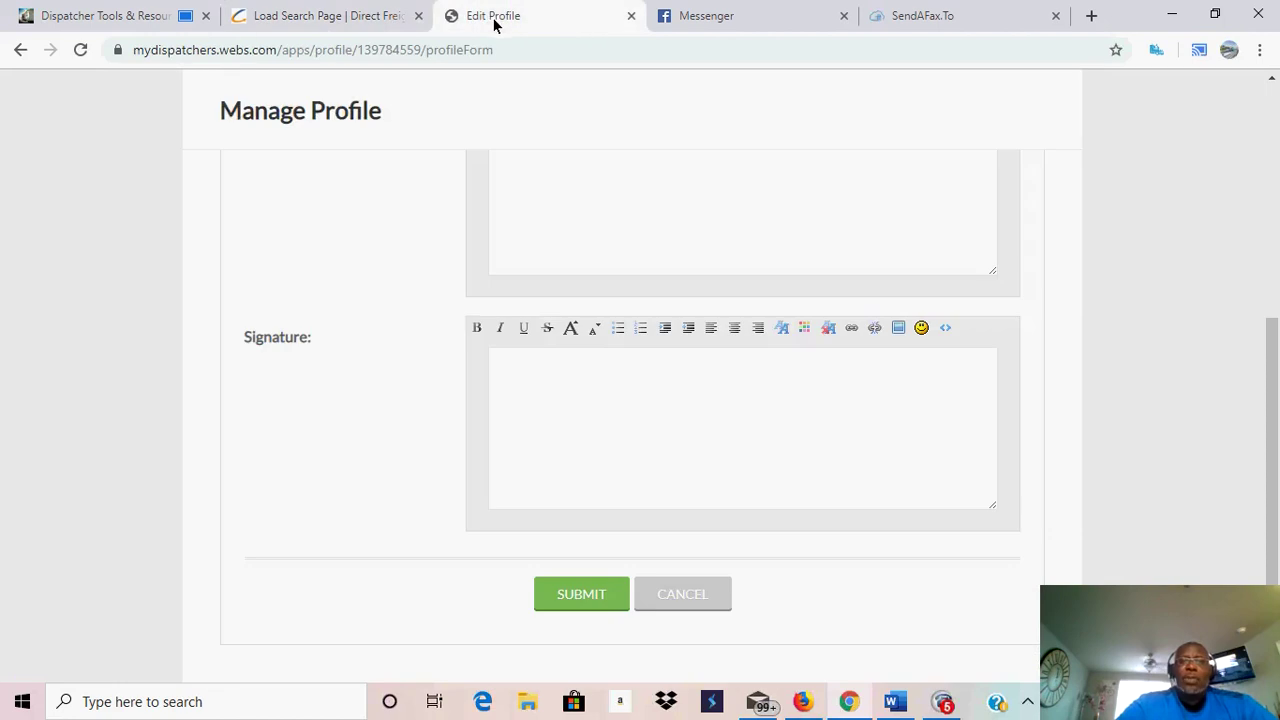
pyautogui.click(631, 16)
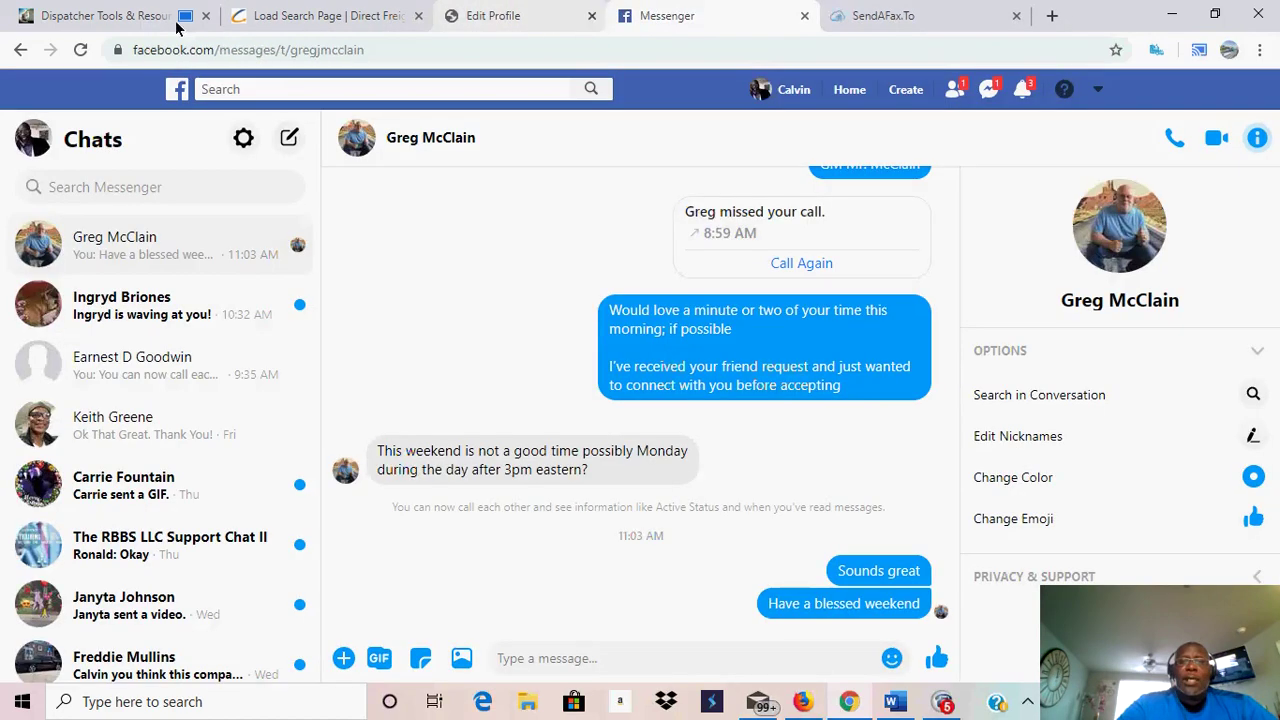
pyautogui.click(107, 16)
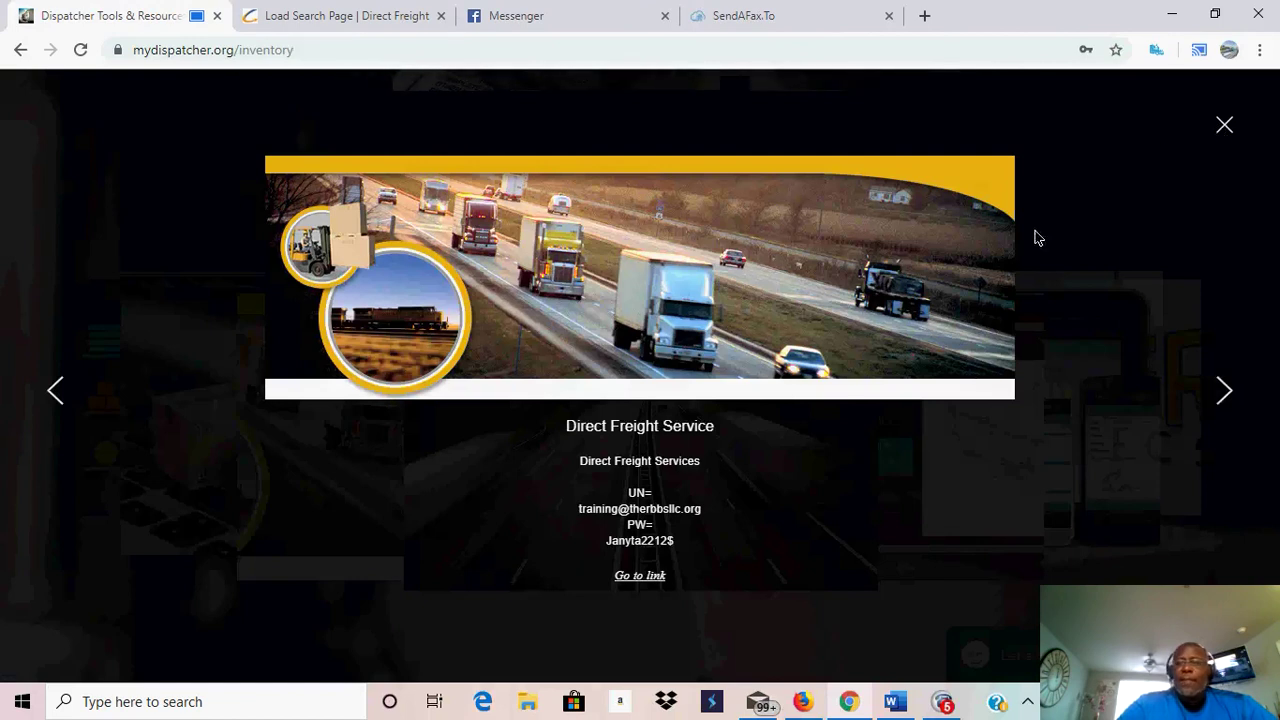
# Step: Close the Direct Freight lightbox, open the Trucker Path load board entry, and launch its website
pyautogui.click(1224, 127)
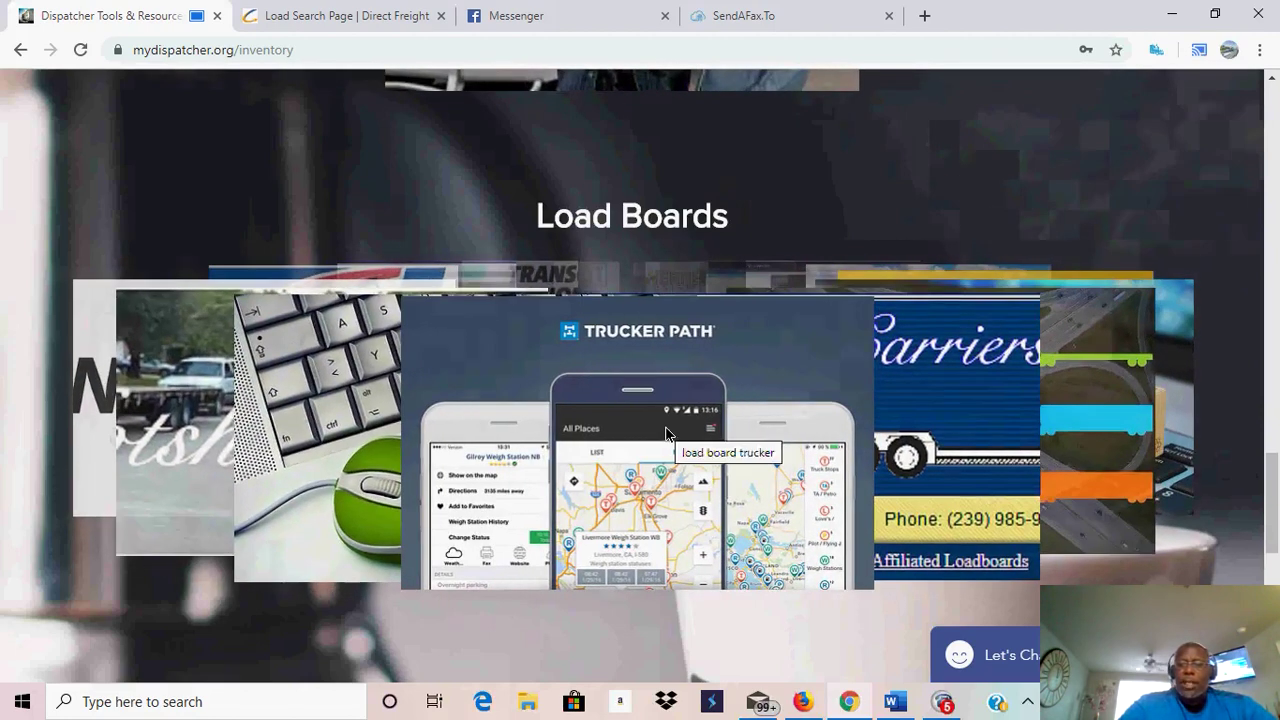
pyautogui.click(686, 430)
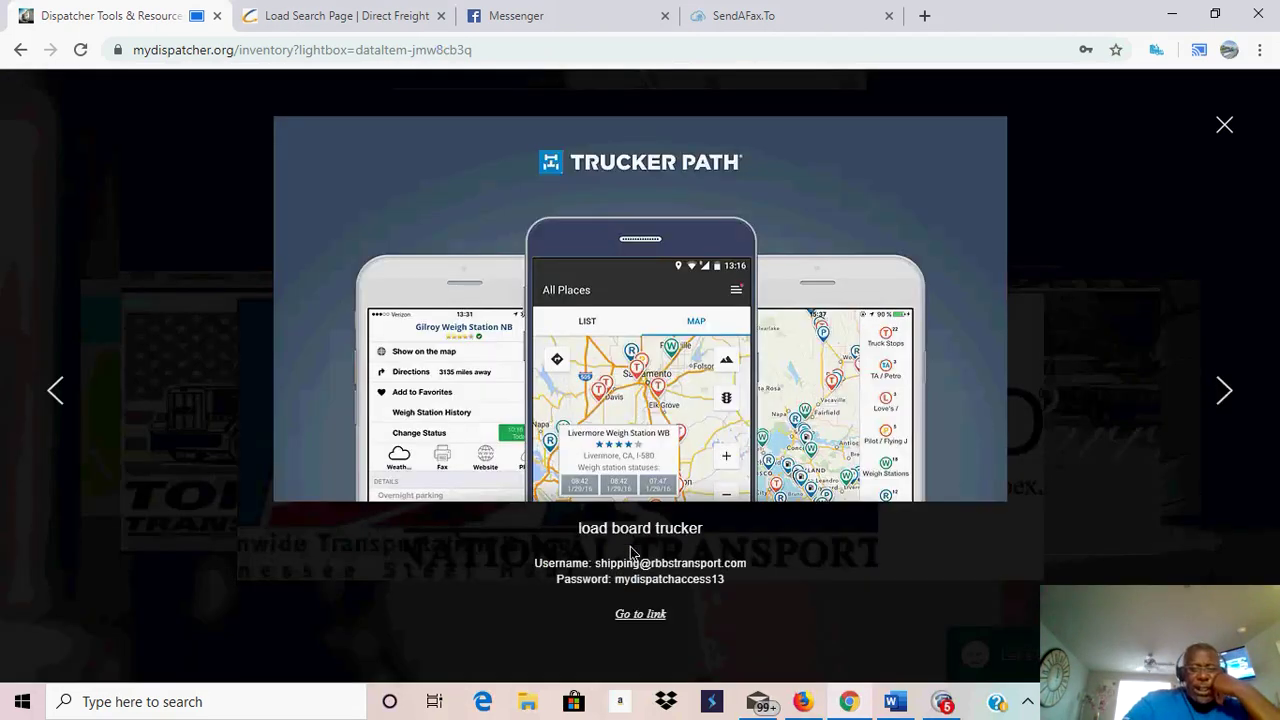
pyautogui.click(640, 615)
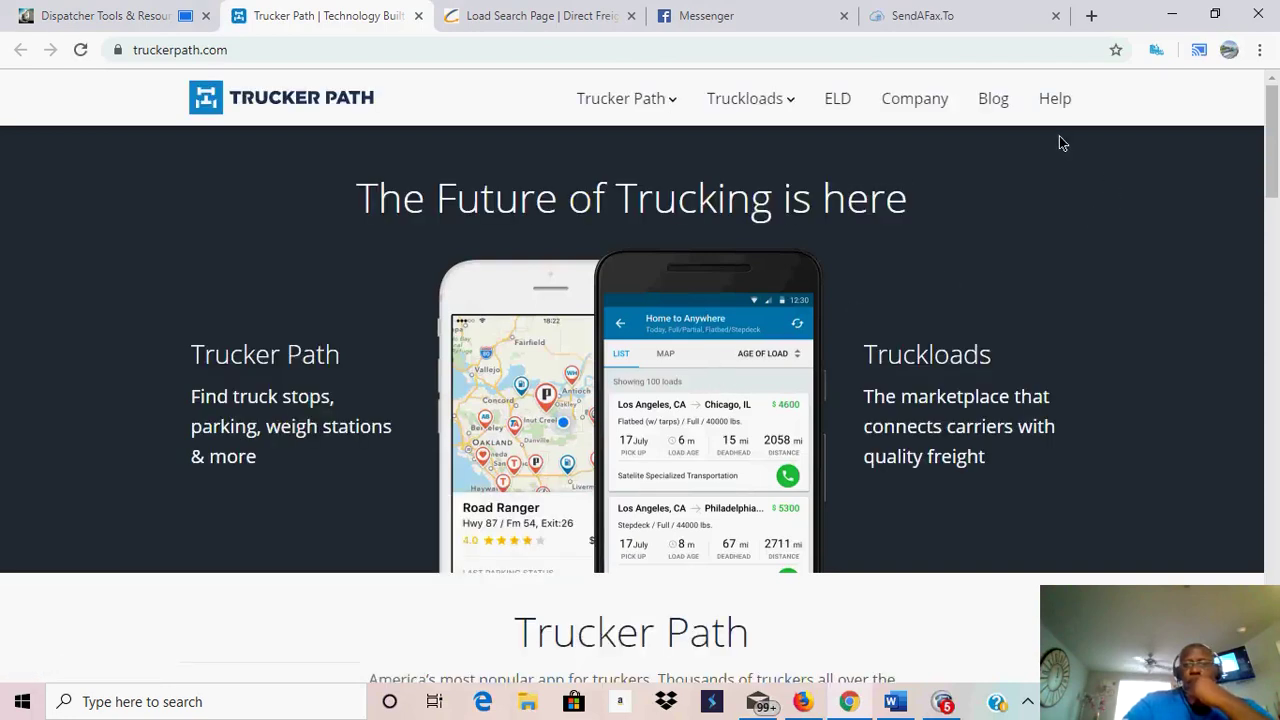
# Step: Choose Truckloads for Carriers from the Truckloads menu and start the SEARCH ONLINE load board
pyautogui.click(745, 98)
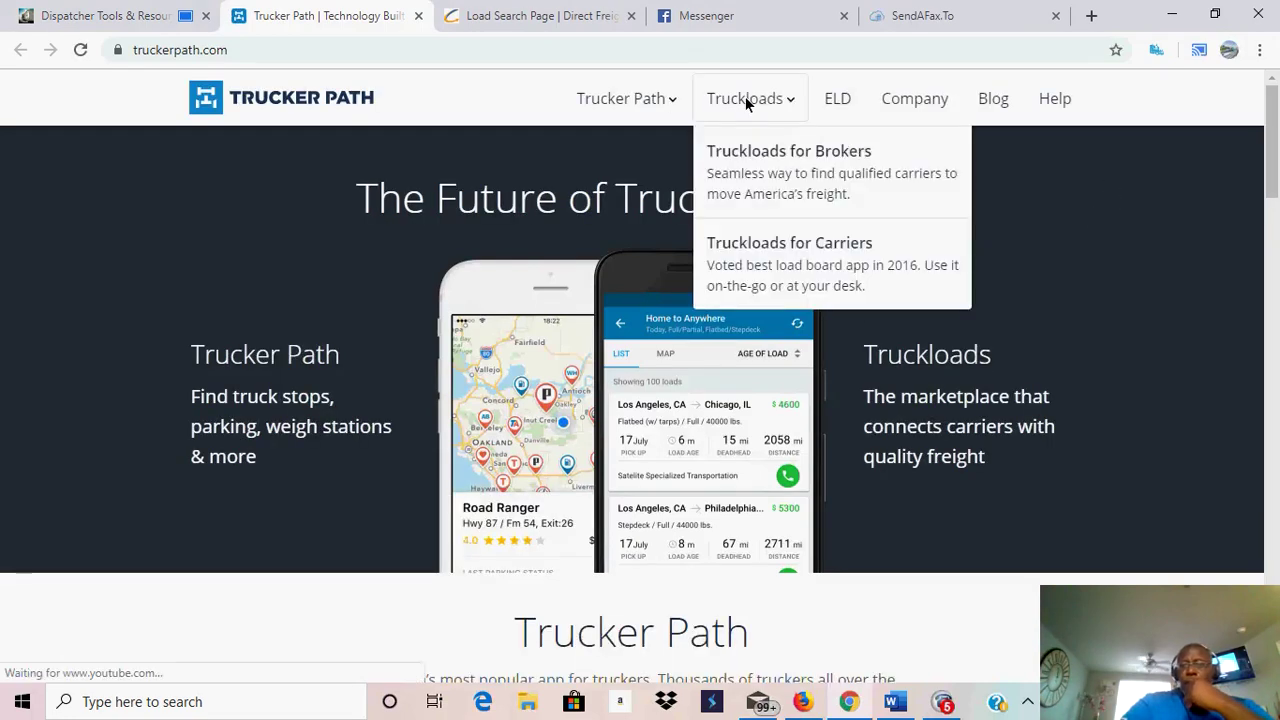
pyautogui.click(770, 245)
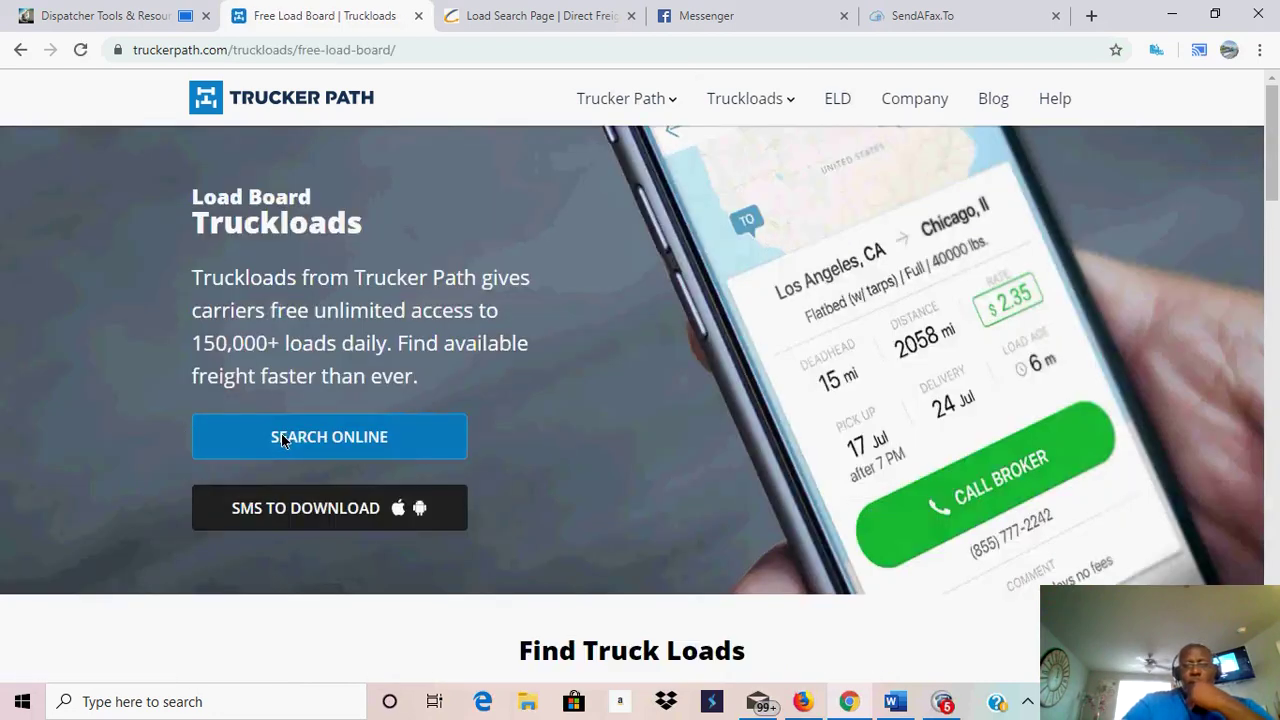
pyautogui.click(282, 436)
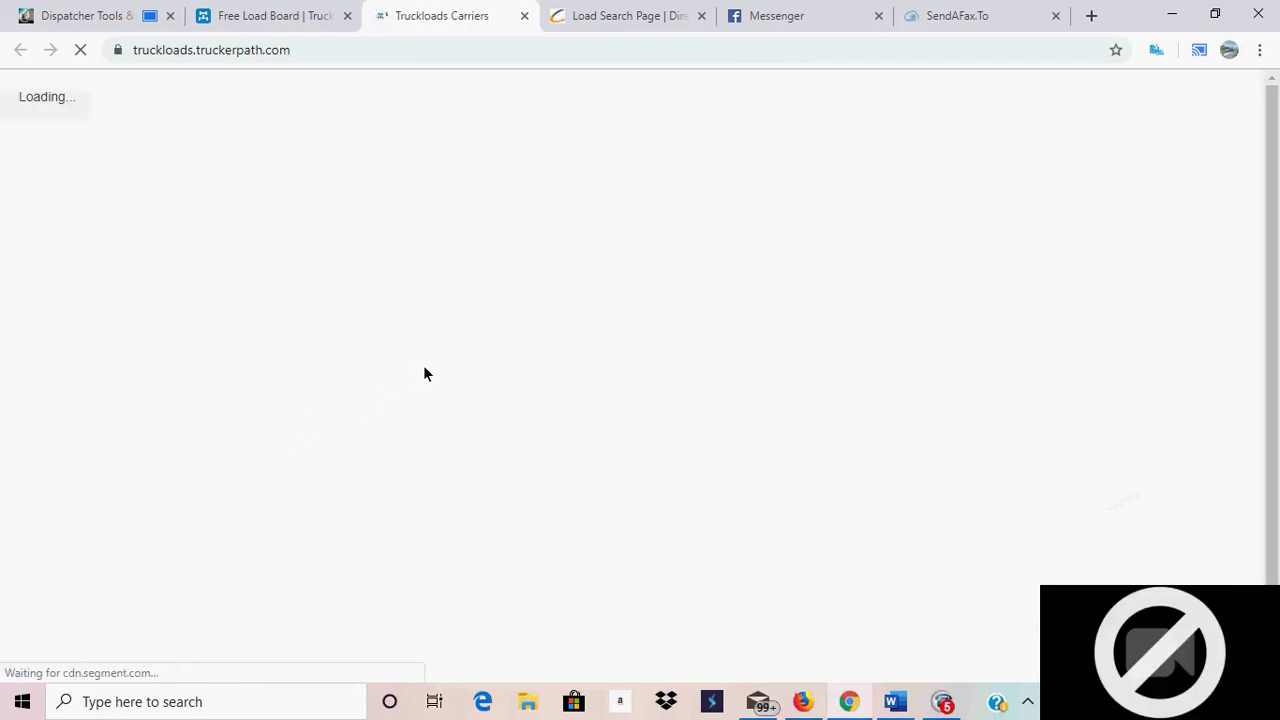